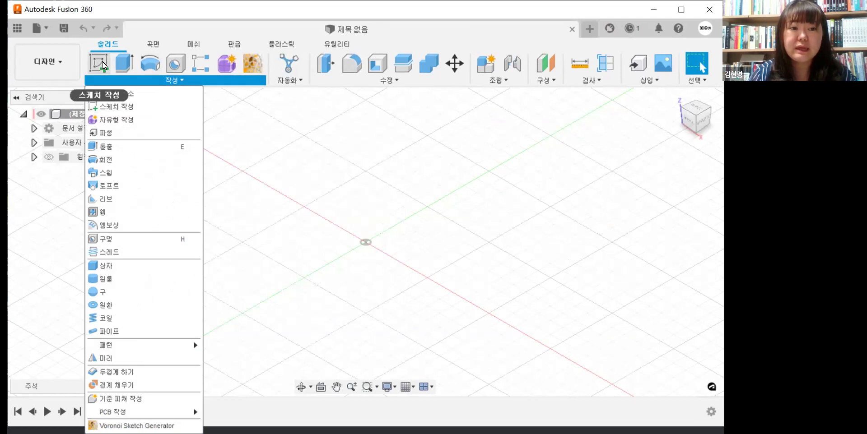
Unpin Create Sketch from the Solid toolbar and pin it again, returning it to the first place.
click(100, 62)
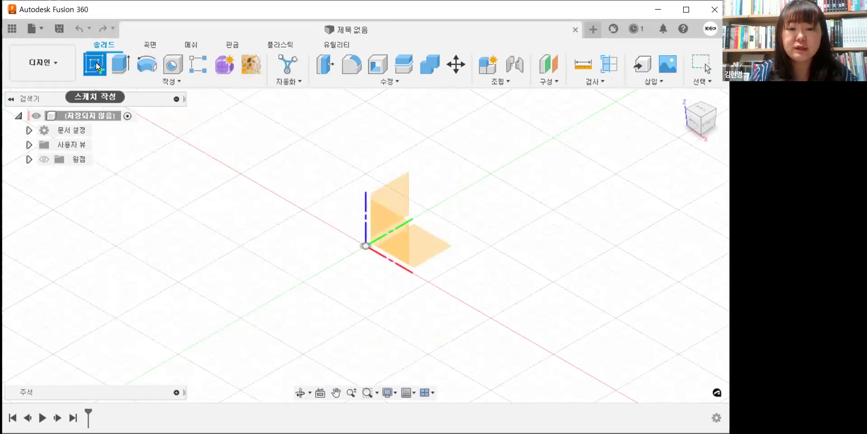
click(115, 82)
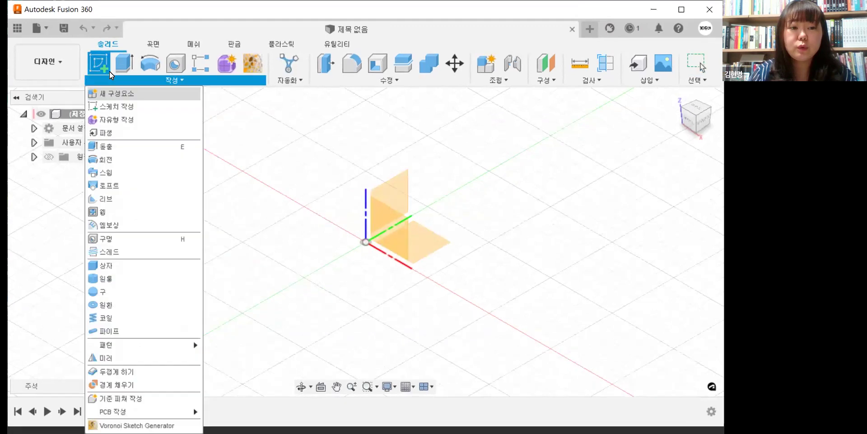
mouse_move(193, 109)
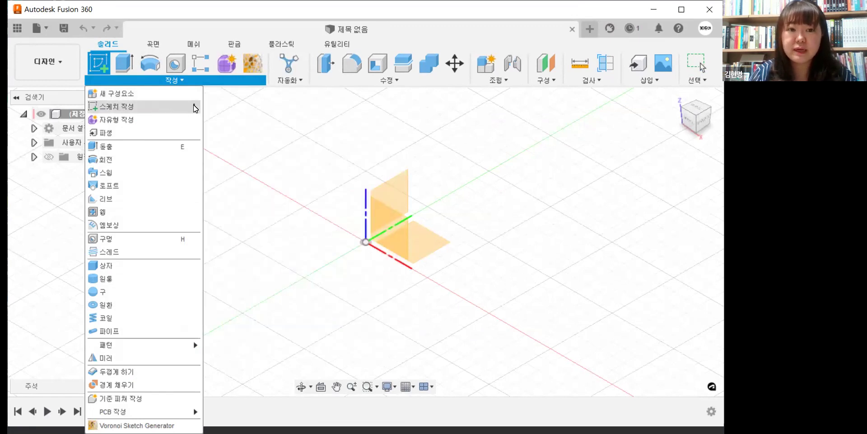
click(194, 108)
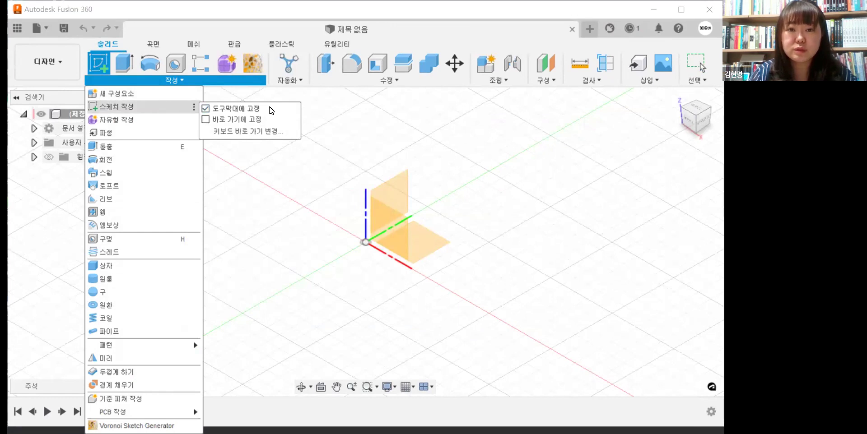
click(254, 109)
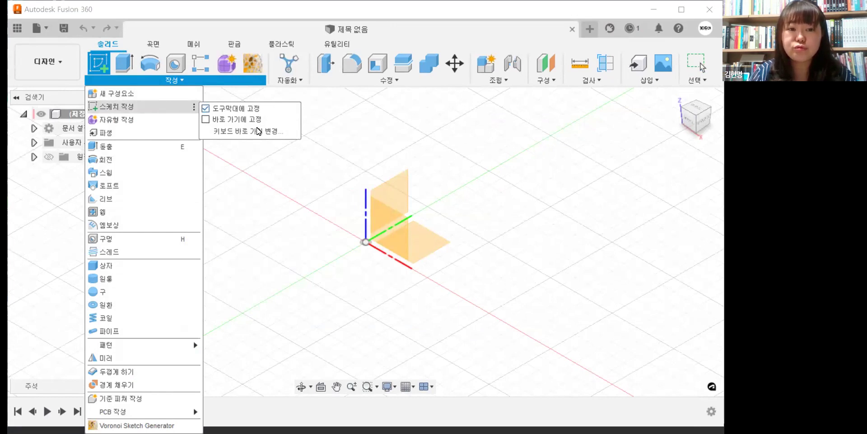
click(207, 109)
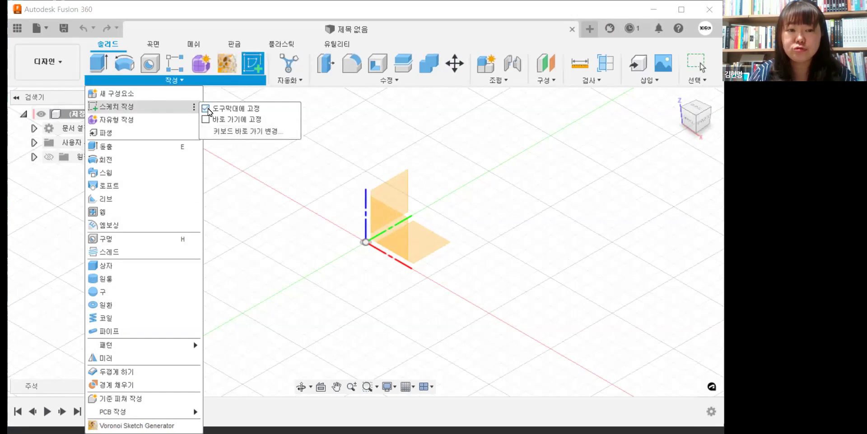
click(253, 69)
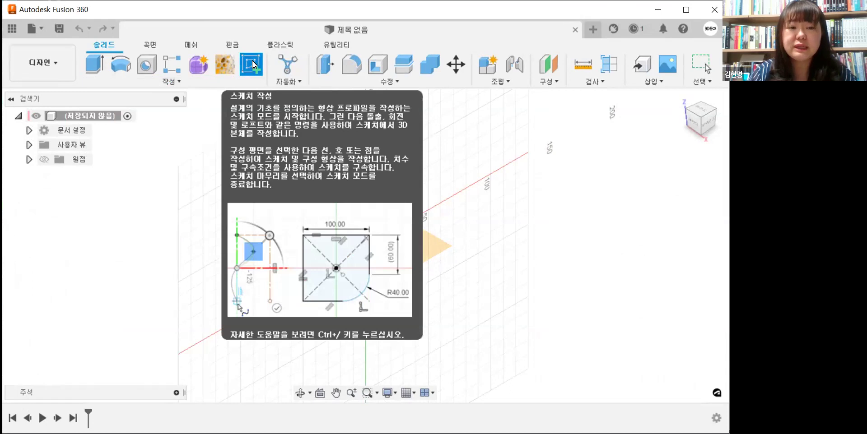
click(252, 64)
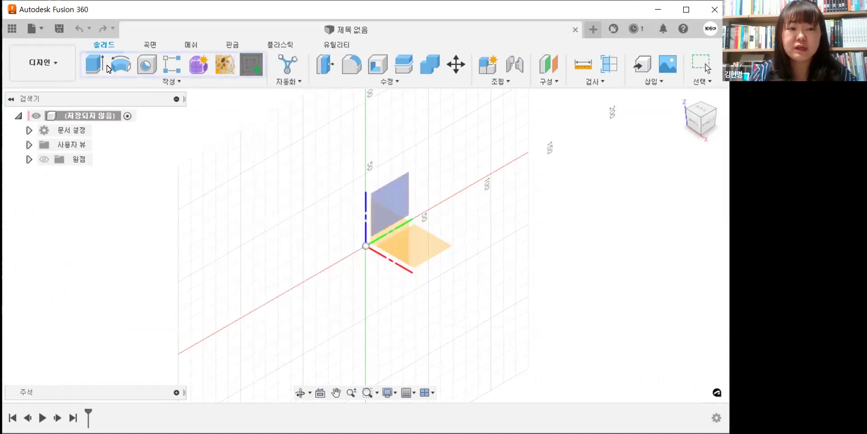
Unpin the Voronoi Sketch Generator and Create Form commands from the Solid toolbar.
click(193, 84)
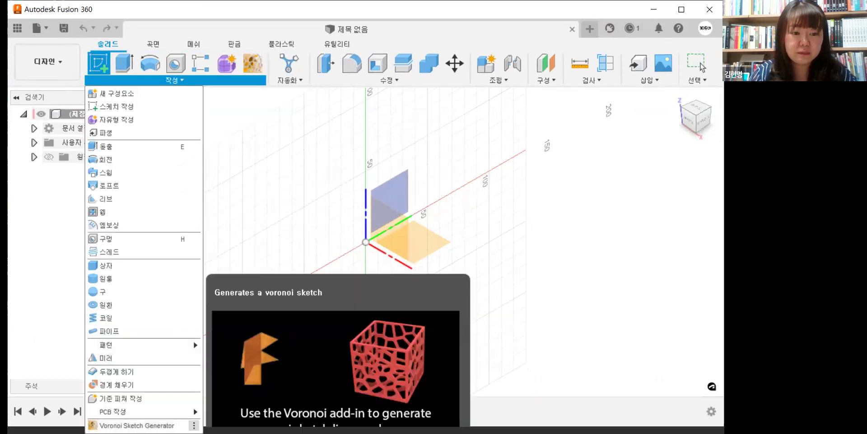
click(194, 426)
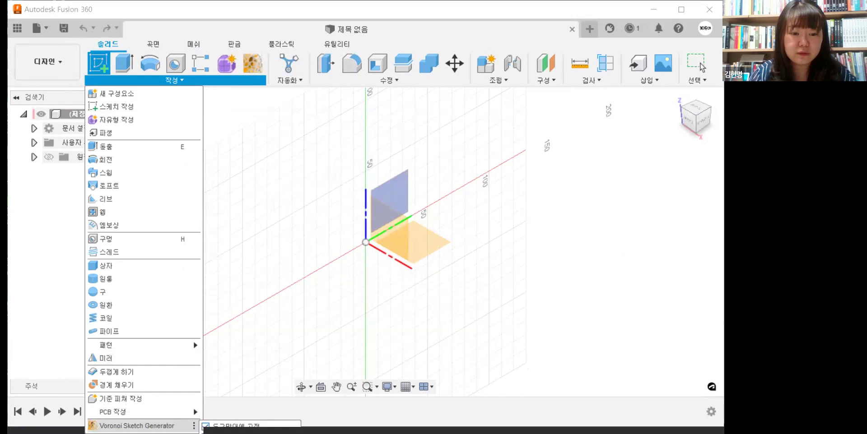
click(205, 426)
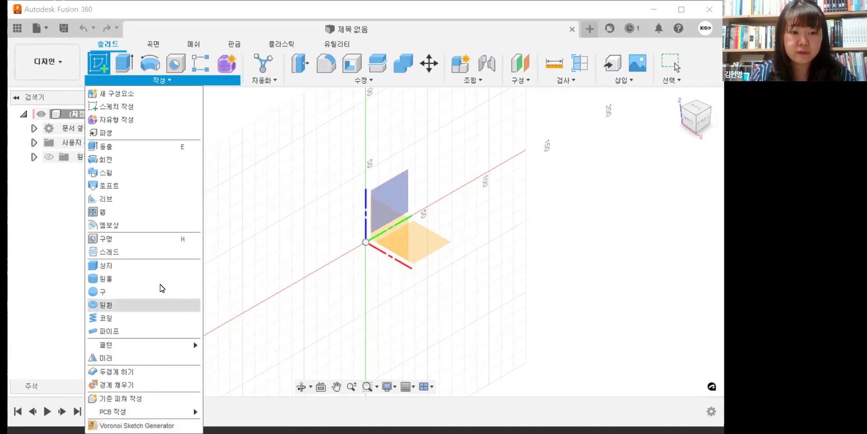
click(194, 120)
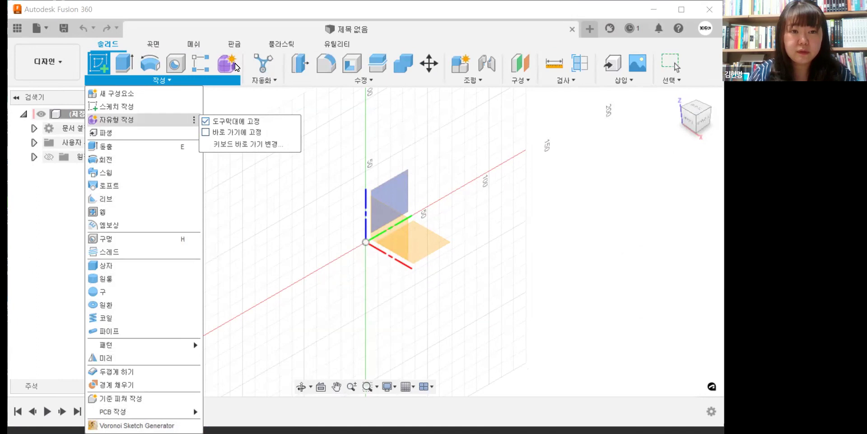
click(234, 120)
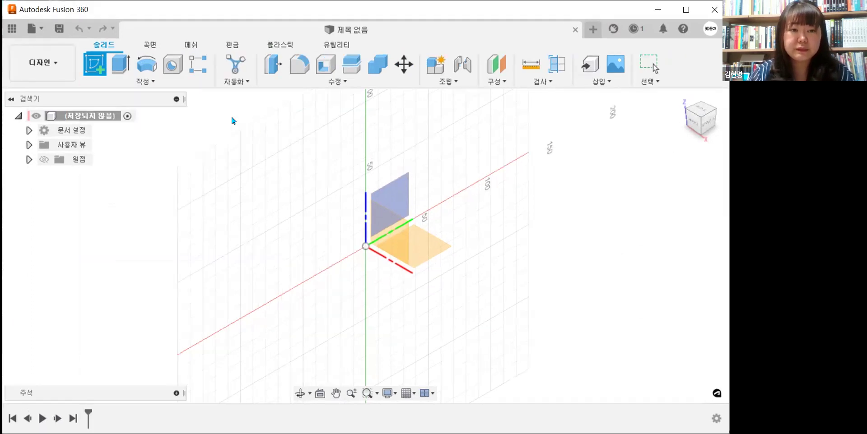
Start a new sketch on the horizontal XY origin plane.
click(101, 63)
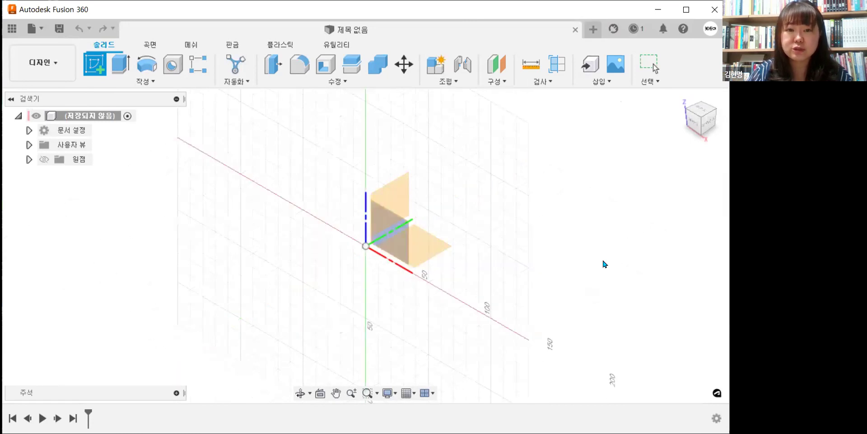
click(429, 258)
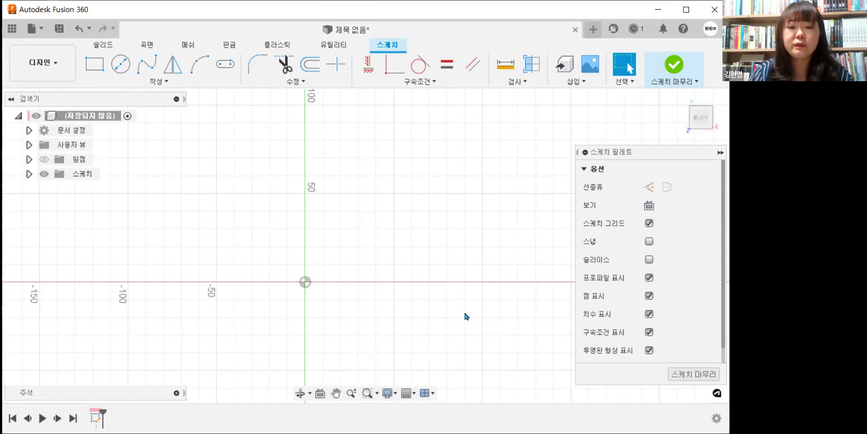
mouse_move(352, 329)
middle_down()
mouse_move(350, 321)
mouse_move(381, 322)
middle_up()
mouse_move(372, 280)
middle_down()
mouse_move(368, 288)
mouse_move(374, 264)
middle_up()
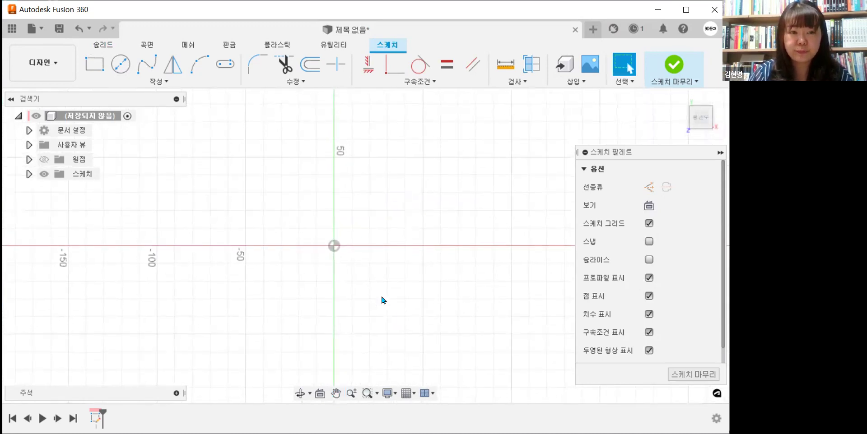
Compare the available solid, surface and mesh tools with the sketch tools while the sketch is open.
click(124, 74)
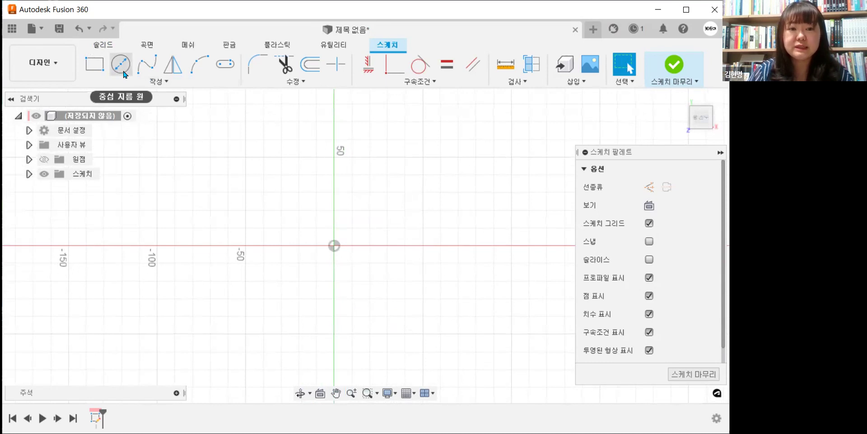
click(103, 44)
click(146, 45)
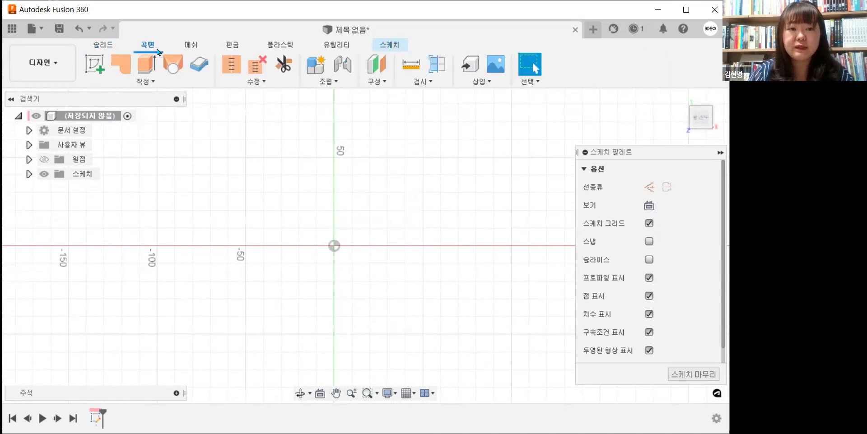
click(186, 47)
click(114, 48)
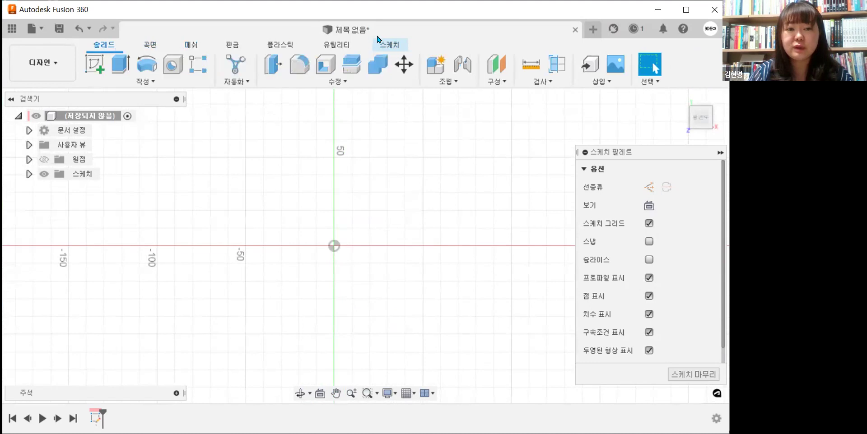
click(389, 45)
click(102, 48)
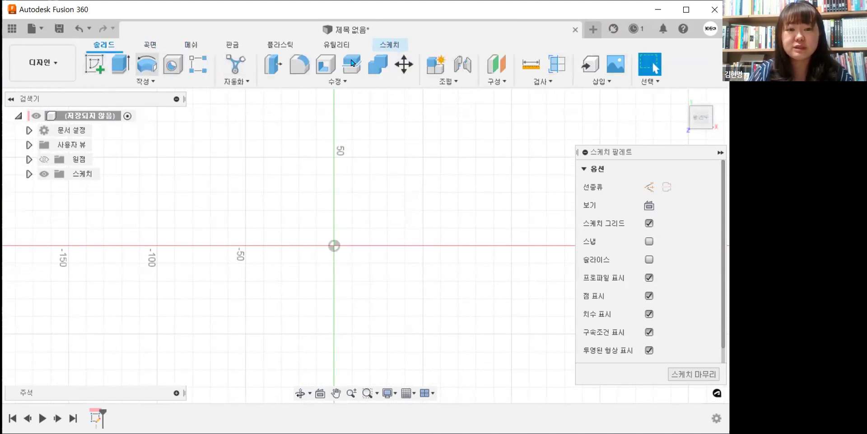
click(394, 45)
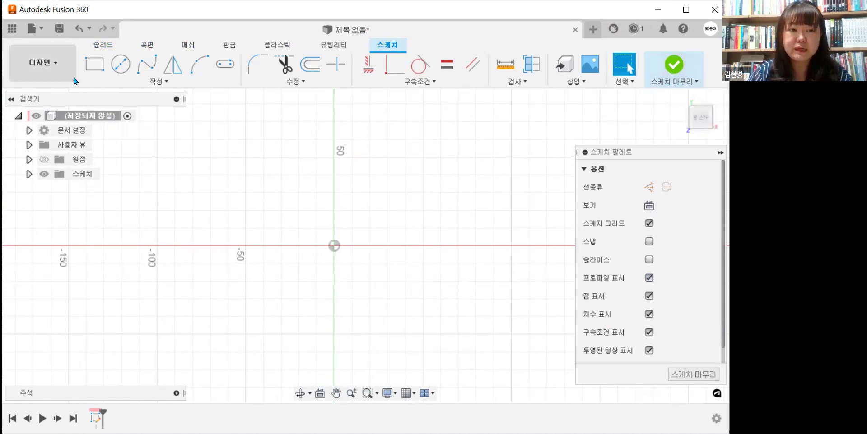
Draw a center diameter circle at the origin, about 101 mm in diameter.
click(129, 62)
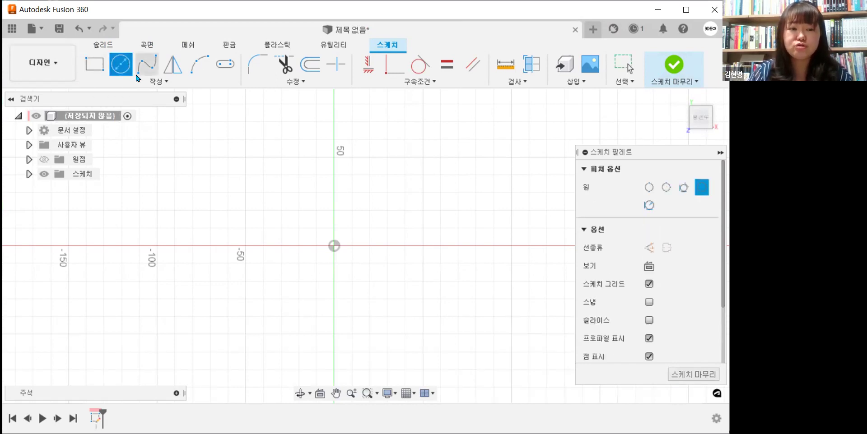
click(142, 85)
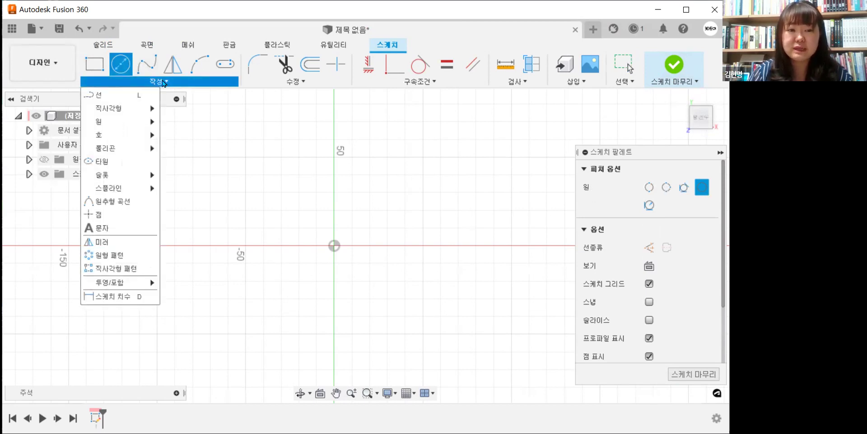
mouse_move(134, 122)
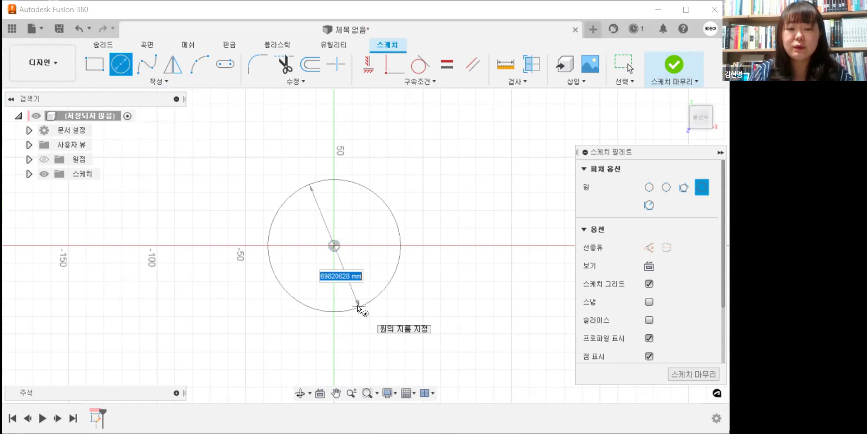
text(100)
key(Return)
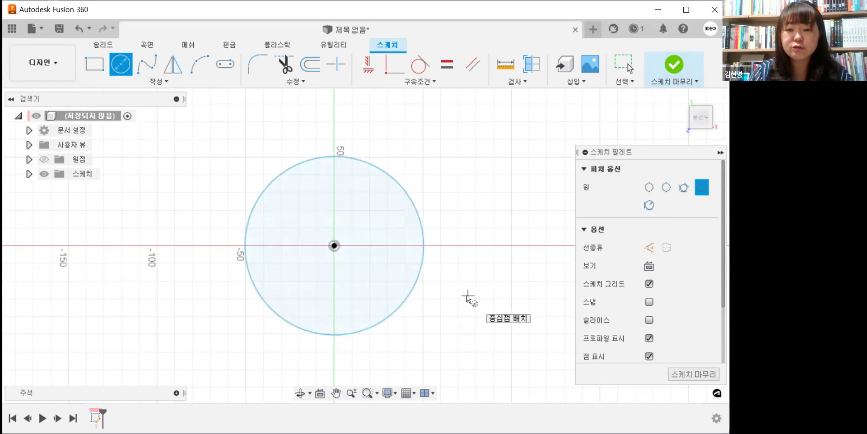
Add a Sketch Dimension to the circle and set its diameter to 100 mm.
click(186, 84)
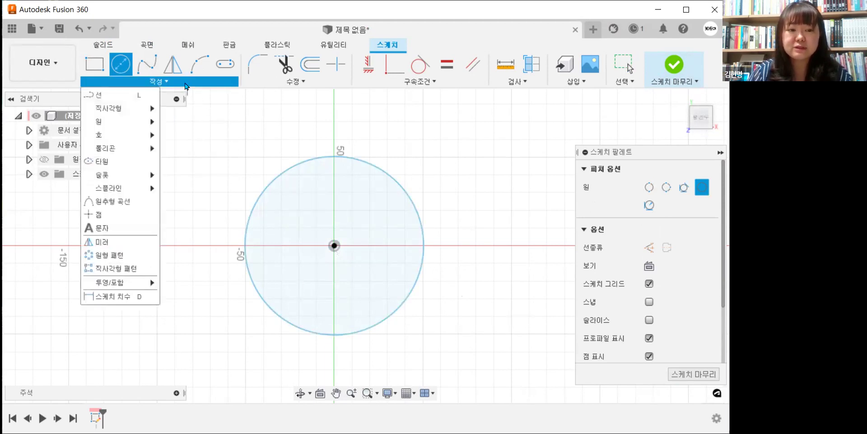
click(135, 299)
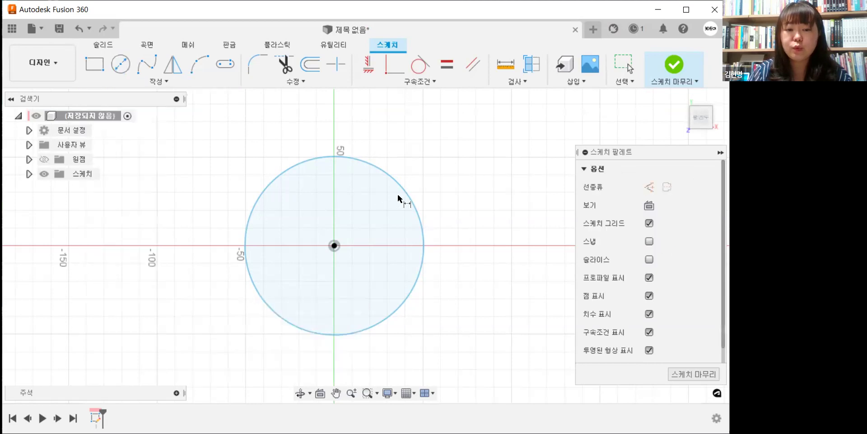
click(334, 246)
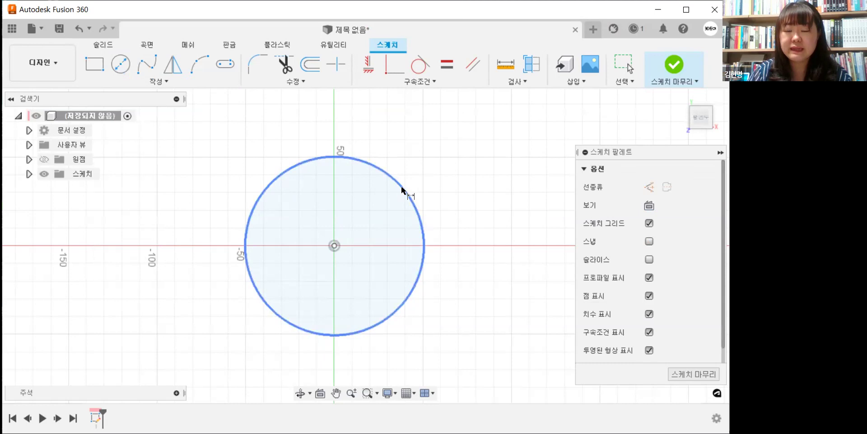
click(402, 188)
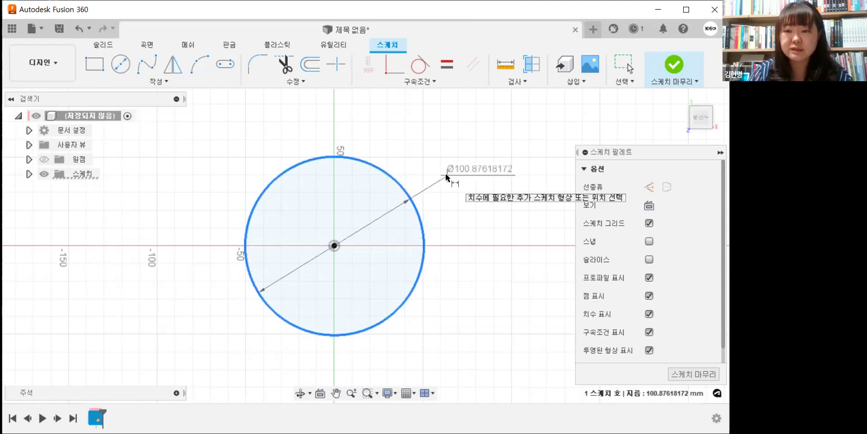
click(444, 181)
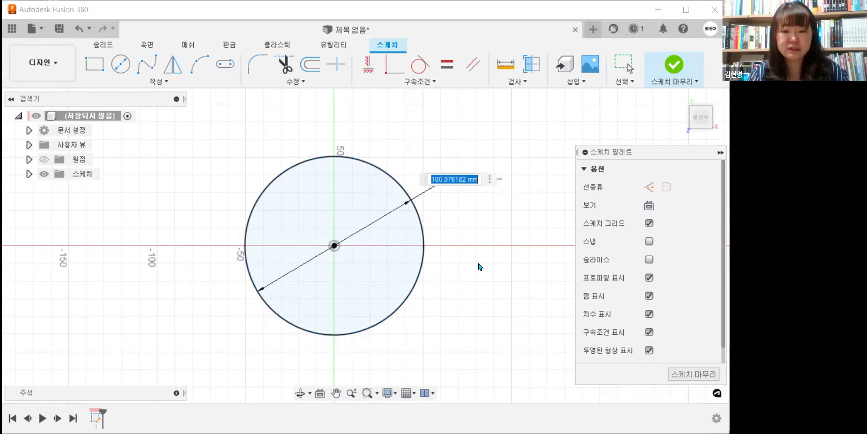
text(100)
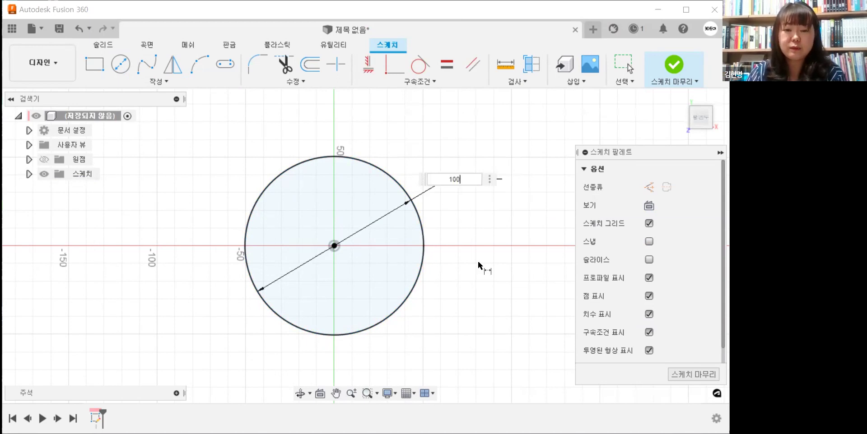
key(Return)
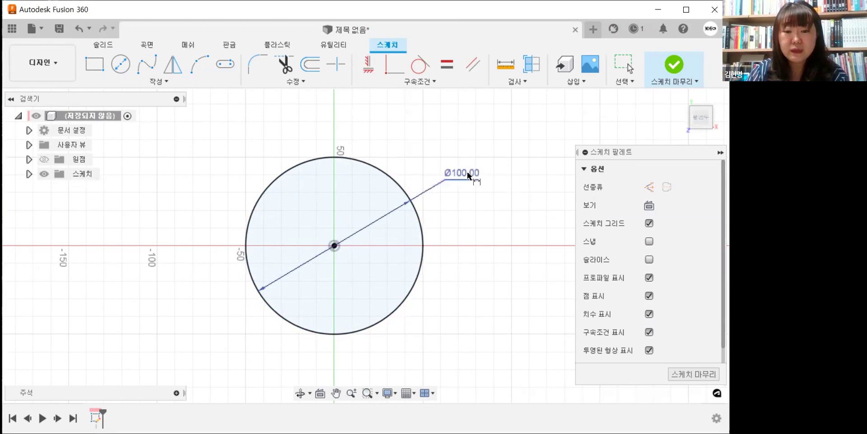
Set the circle's diameter dimension to 80 mm and finish the sketch.
double_click(466, 173)
text(80)
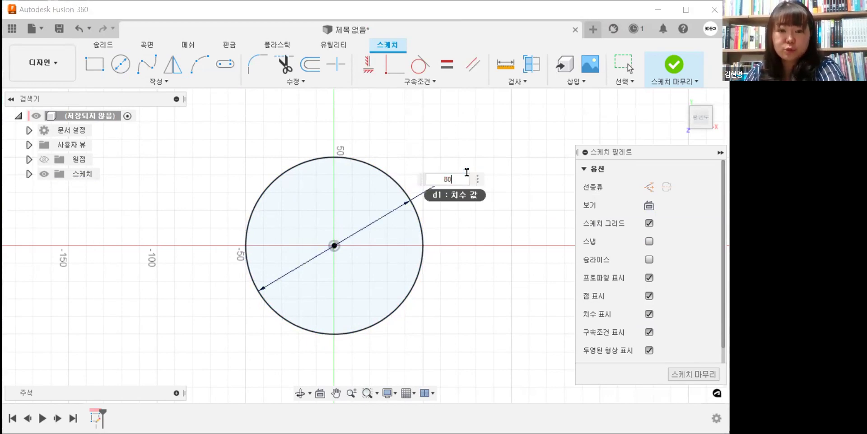
key(Return)
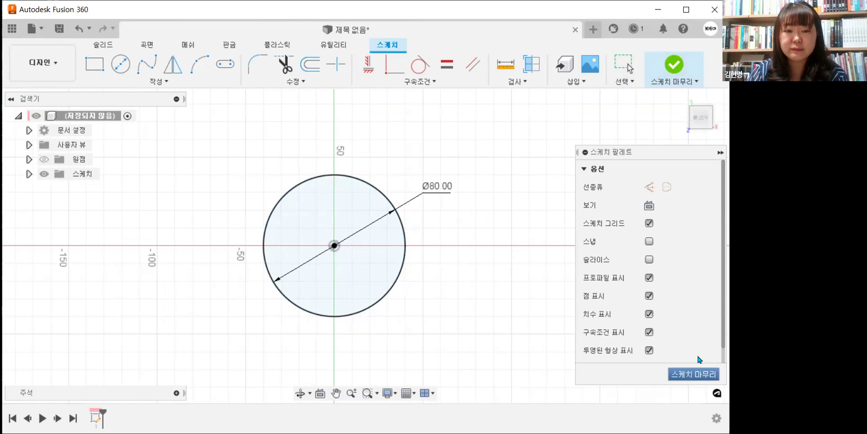
click(677, 68)
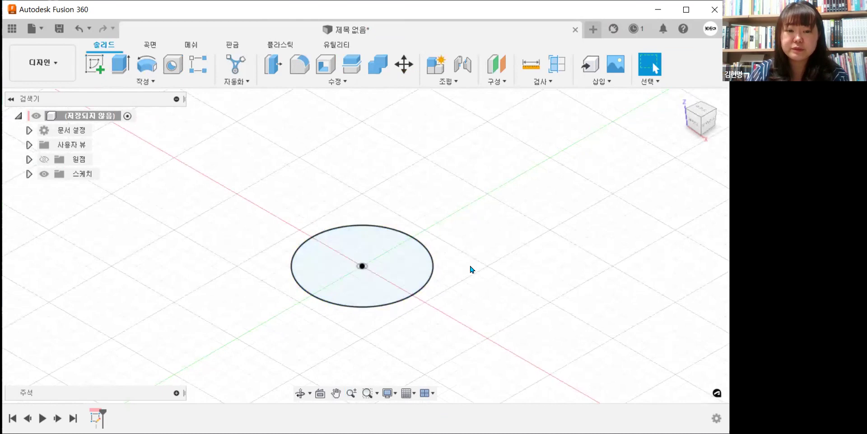
mouse_move(475, 271)
middle_down()
mouse_move(476, 250)
mouse_move(476, 281)
middle_up()
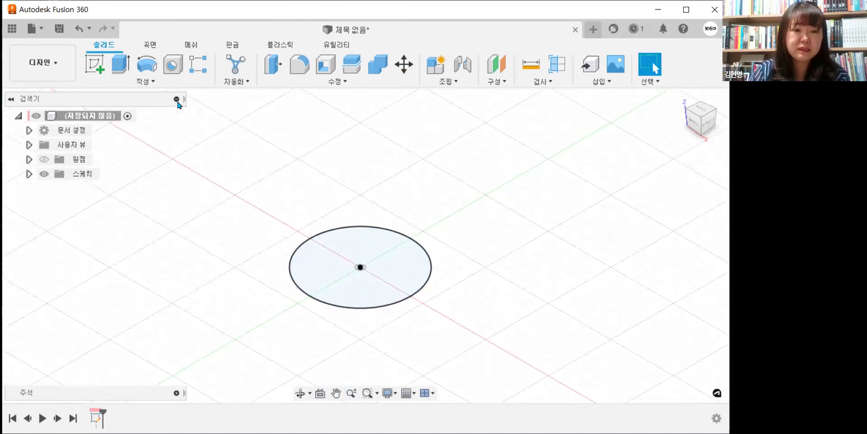
click(125, 83)
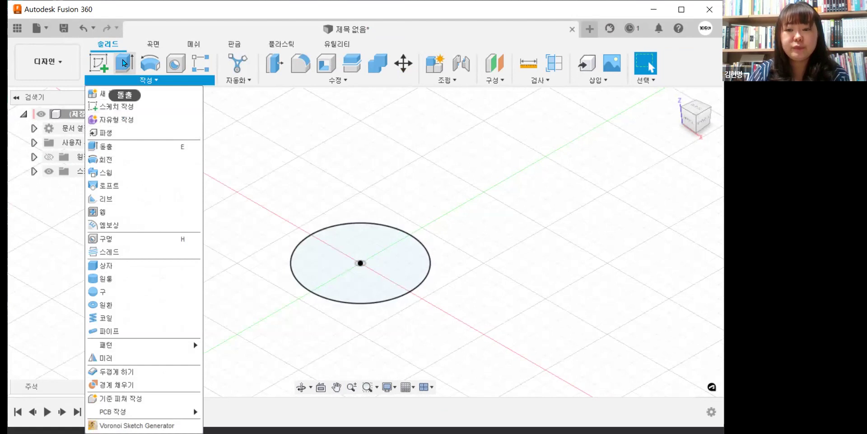
click(123, 63)
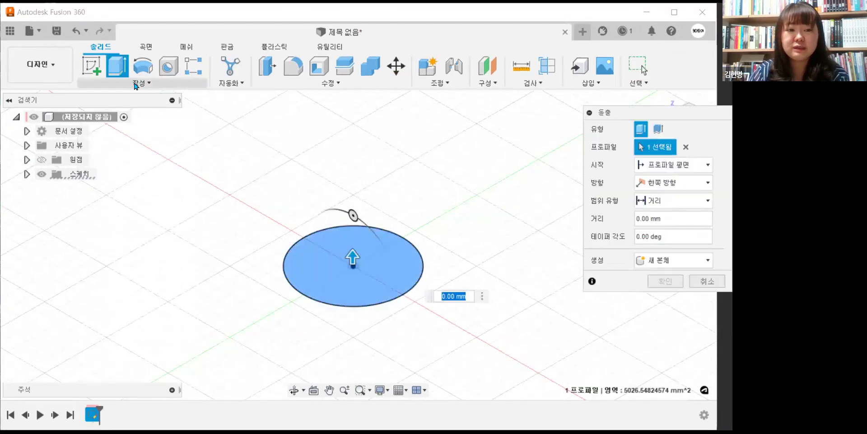
click(137, 84)
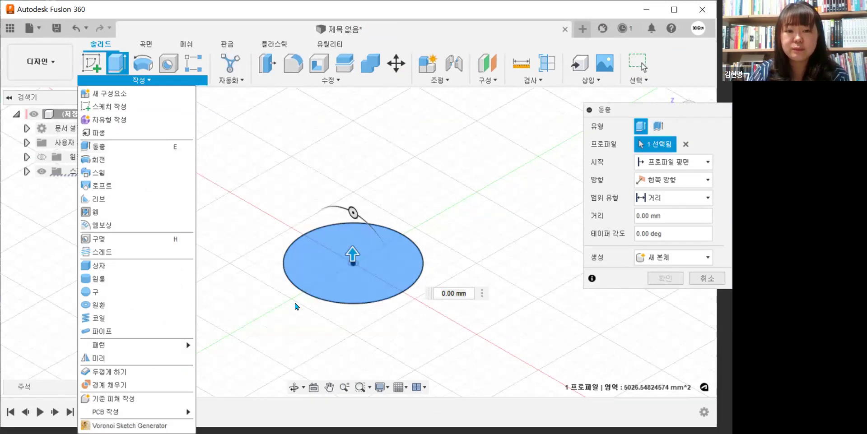
click(587, 81)
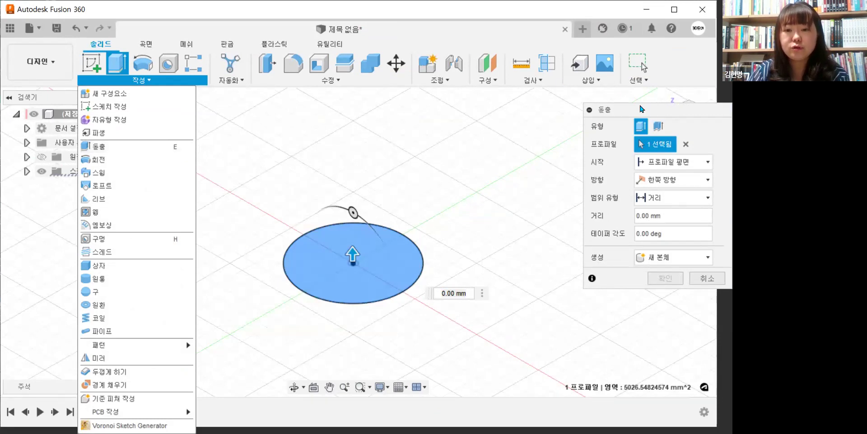
click(650, 117)
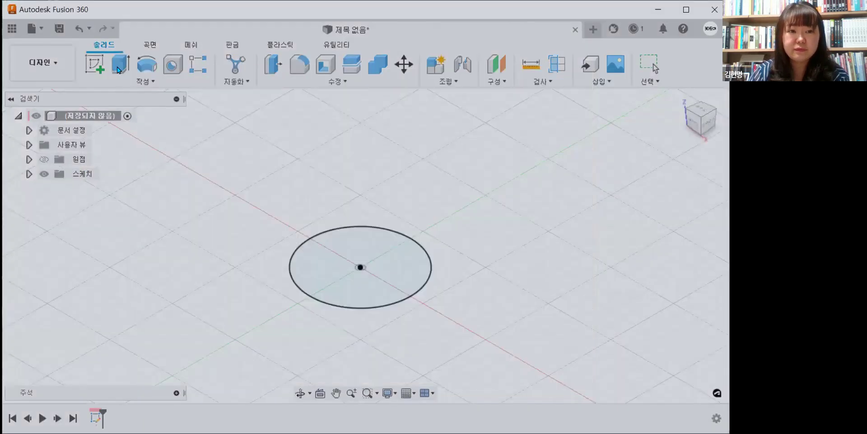
key(Escape)
Start an Extrude of the circle and try its height at about 50 mm up, 54 mm down and 51 mm up.
click(118, 68)
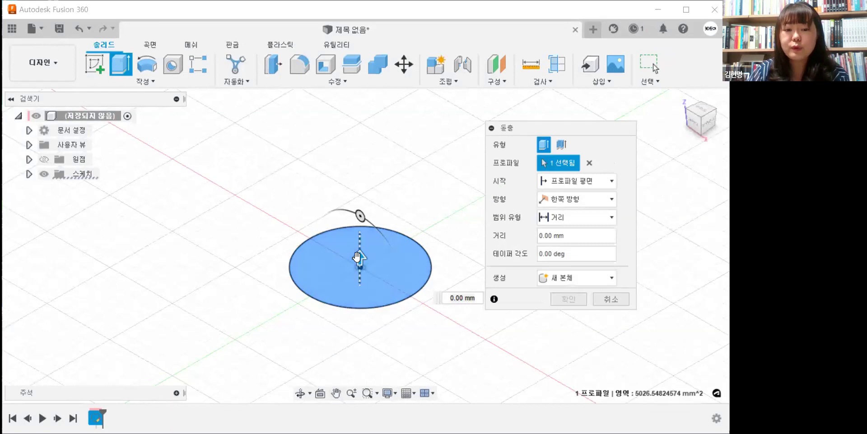
drag(360, 258, 360, 186)
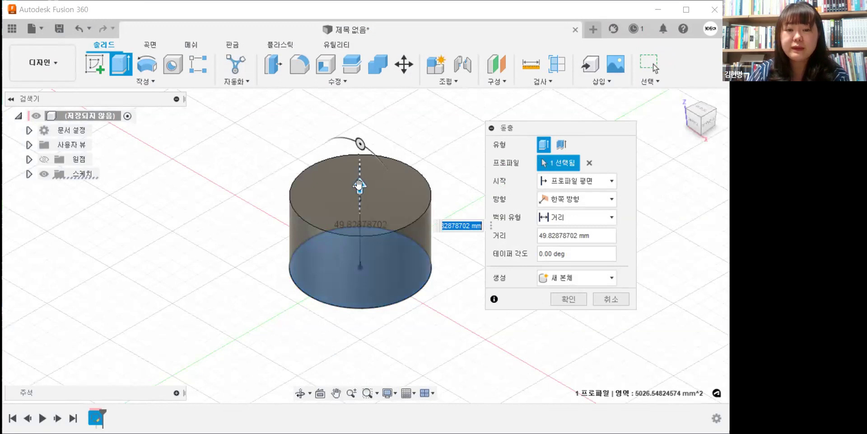
drag(360, 185, 373, 356)
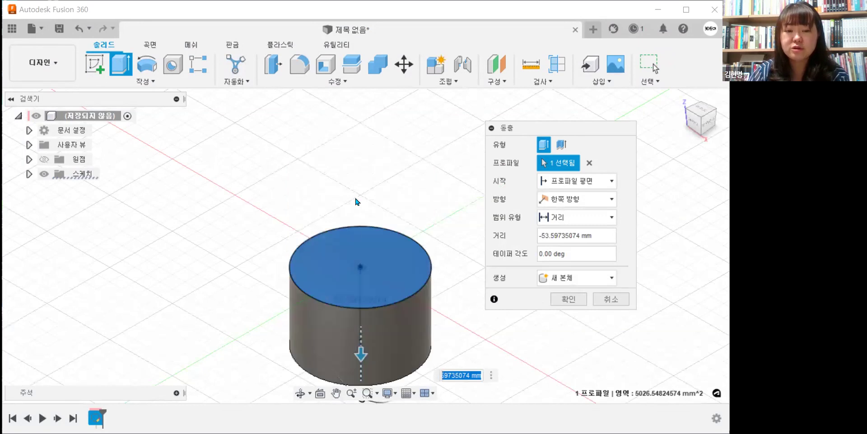
middle_drag(370, 281, 388, 312)
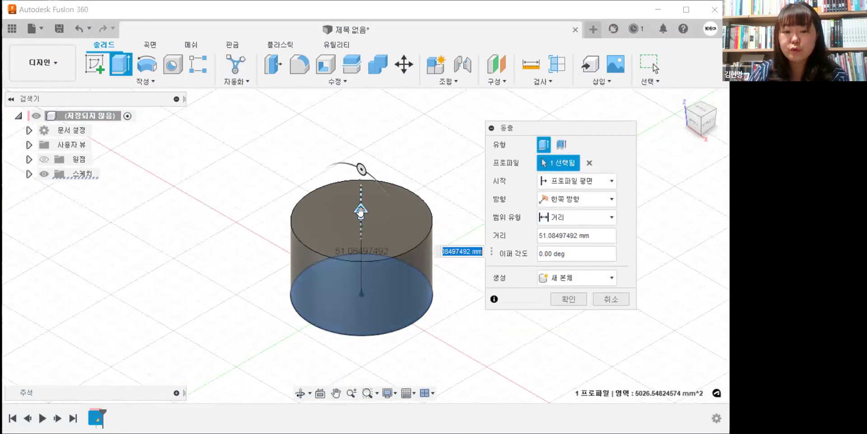
Set the circle's extrusion distance to 40 mm.
click(582, 235)
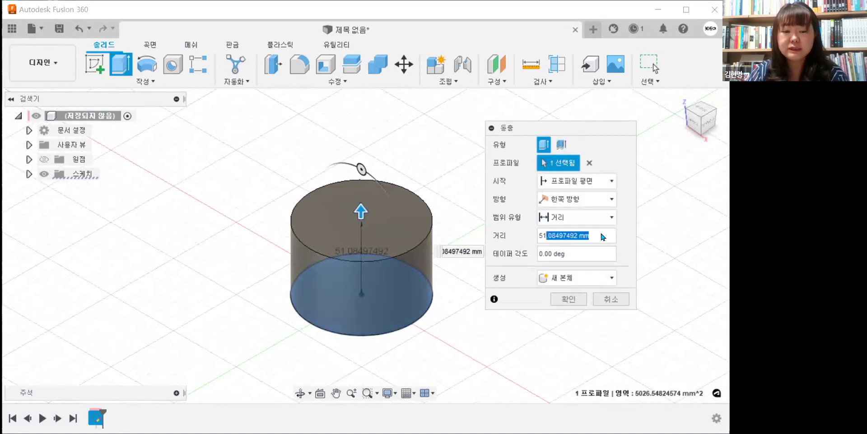
click(593, 233)
drag(593, 233, 523, 239)
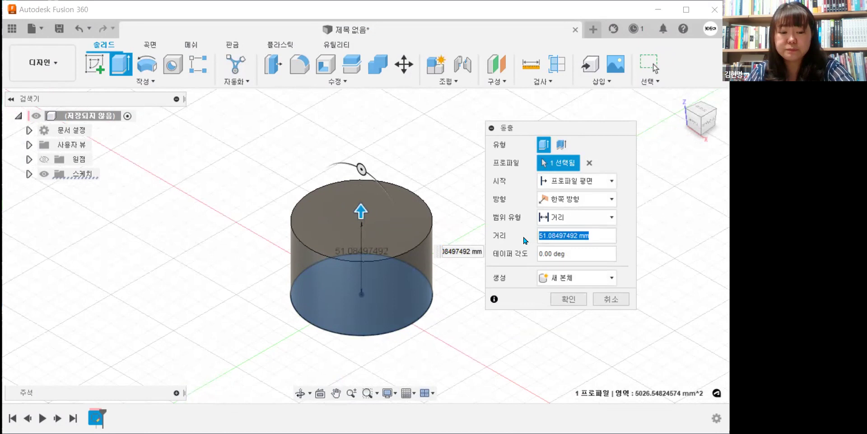
text(4)
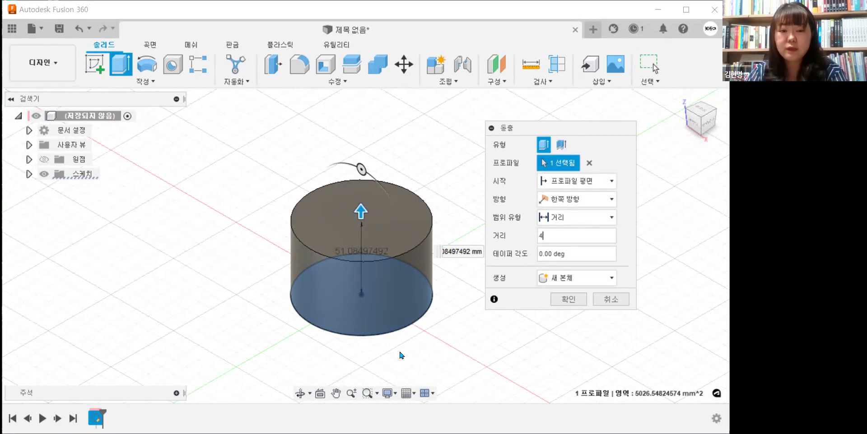
text(0)
middle_drag(323, 342, 302, 360)
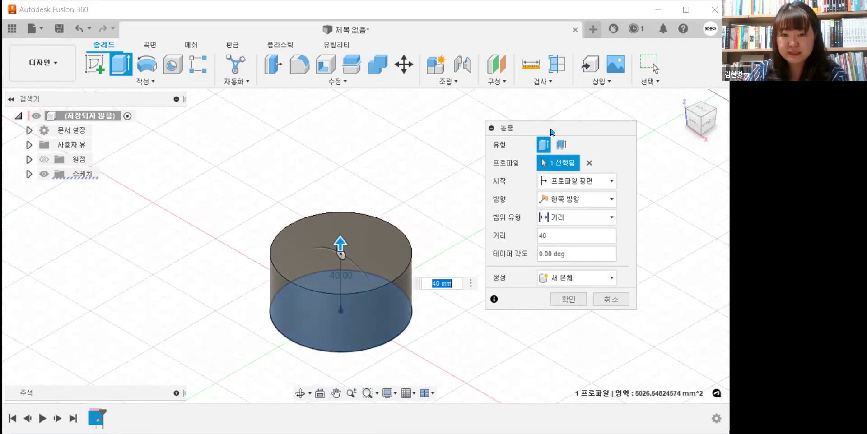
double_click(544, 234)
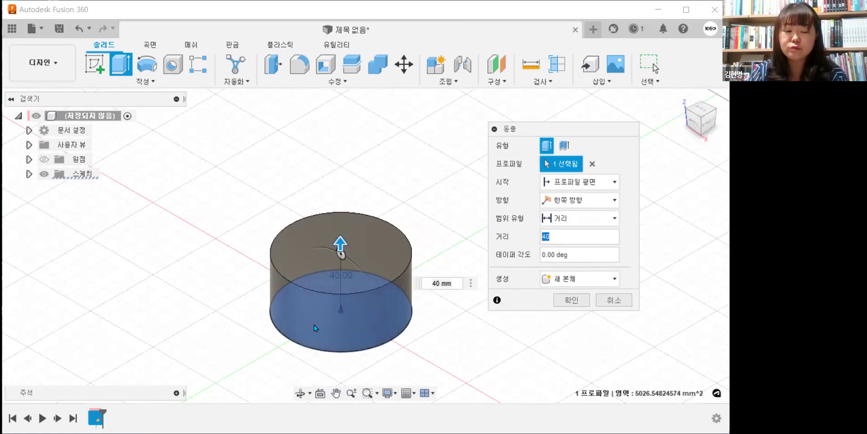
Taper the 40 mm extrusion outward by about 20.5 degrees and create it as a new body.
shift+middle_drag(313, 325, 334, 304)
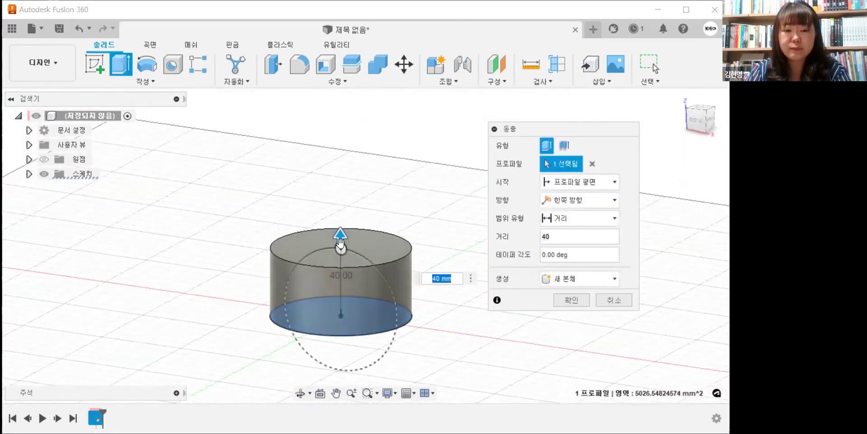
shift+middle_drag(341, 244, 342, 248)
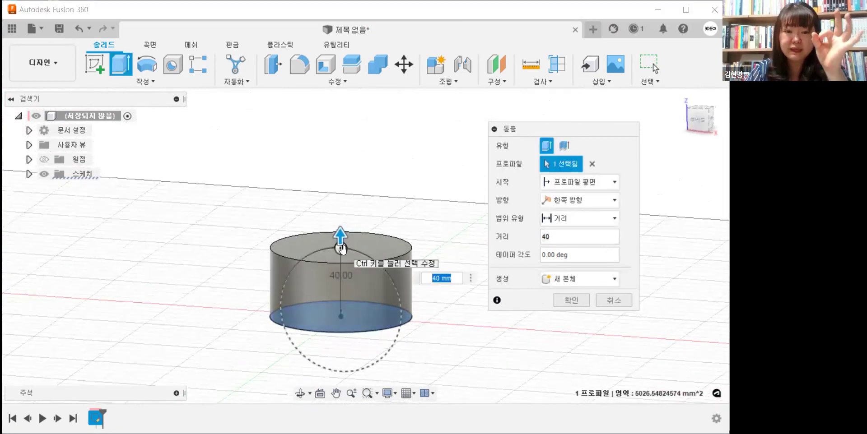
drag(355, 256, 326, 270)
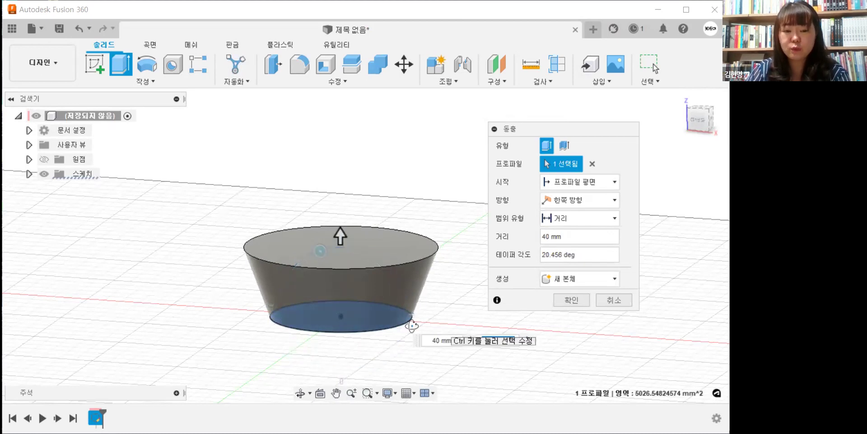
shift+middle_drag(412, 327, 419, 342)
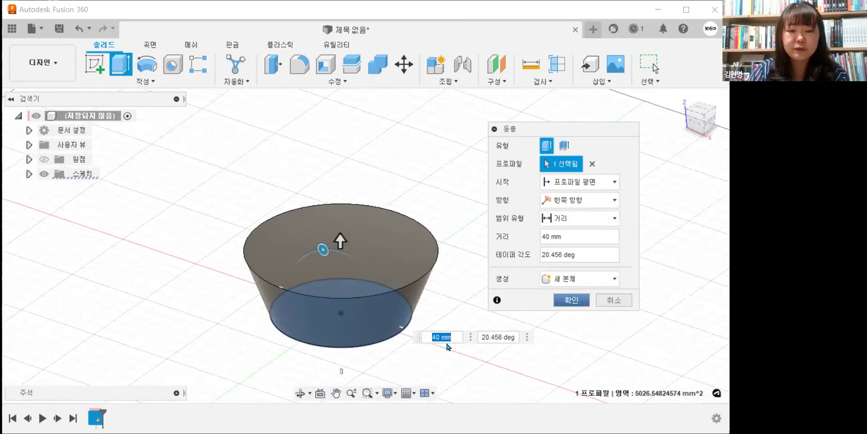
key(Return)
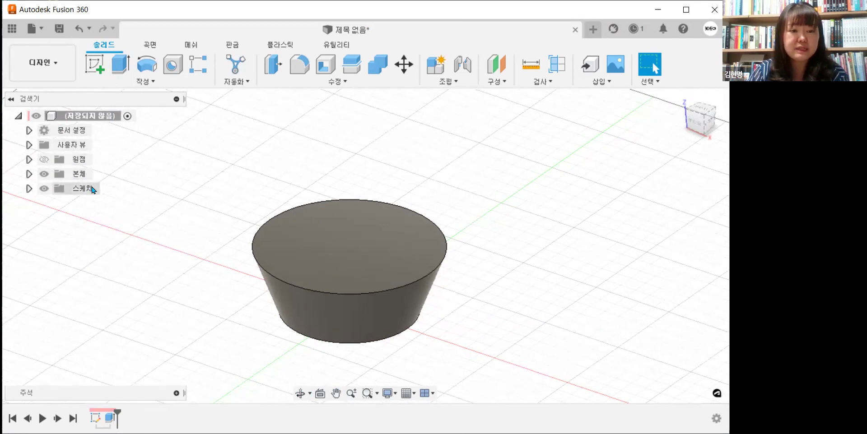
Expand the sketches folder, show the base circle sketch in the tapered body, and hide it again.
click(29, 189)
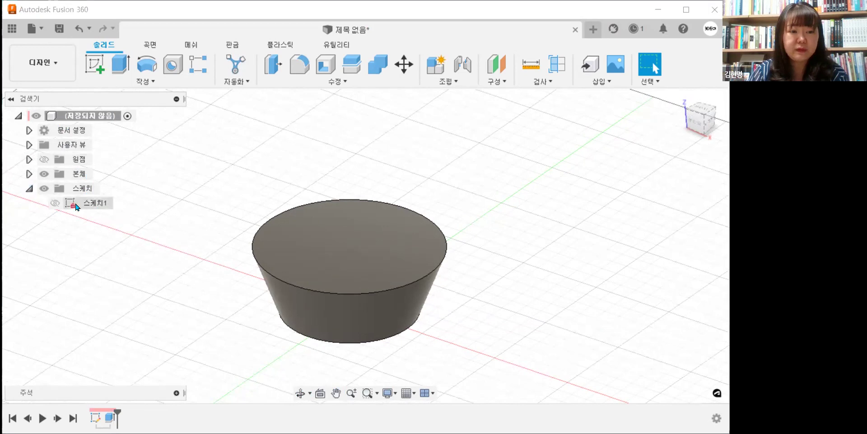
click(30, 189)
click(29, 190)
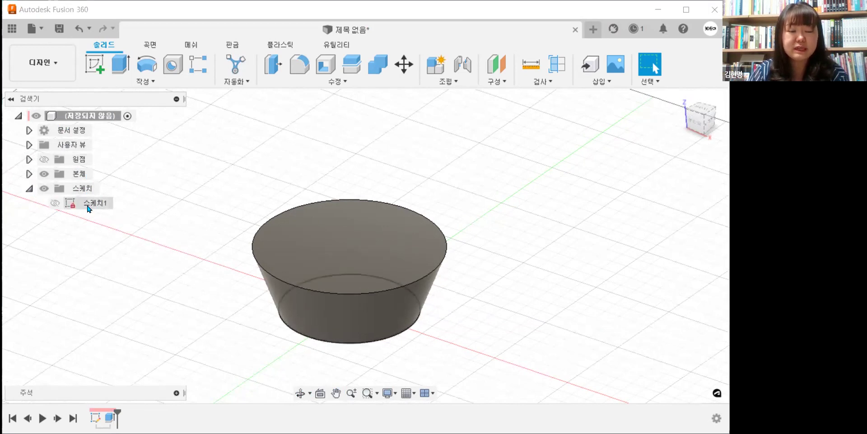
click(57, 207)
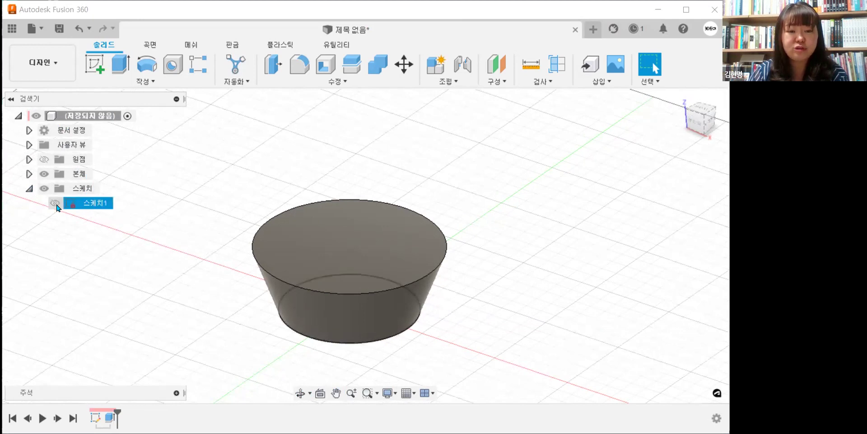
click(55, 204)
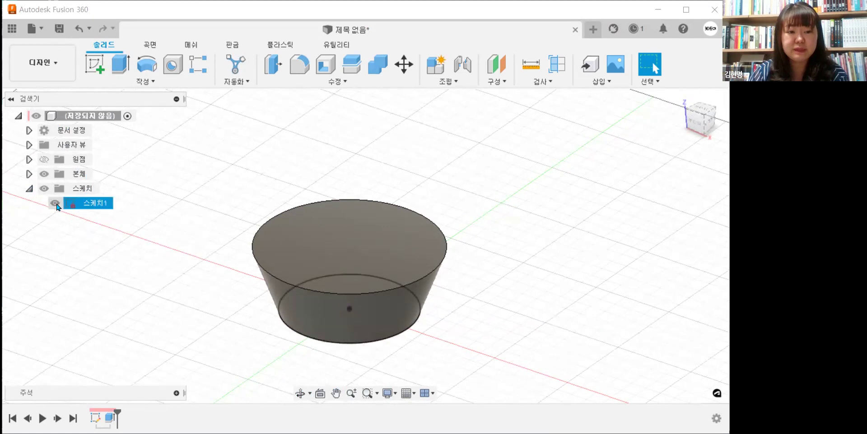
shift+middle_drag(466, 295, 468, 318)
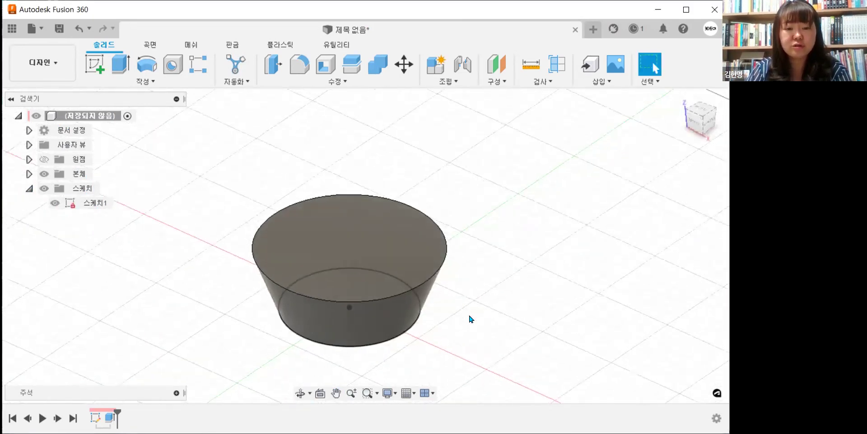
click(54, 203)
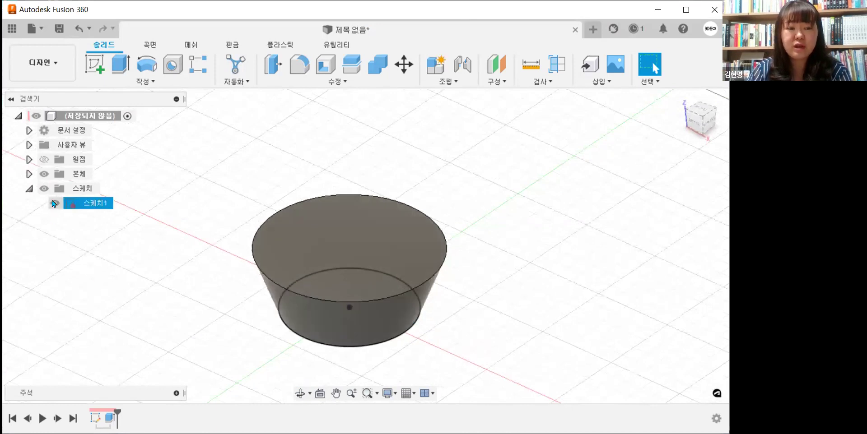
Extrude the tapered body's top face upward by about 66 mm, joined to the body.
mouse_move(223, 315)
middle_down()
mouse_move(225, 330)
mouse_move(228, 283)
mouse_move(219, 332)
mouse_move(258, 328)
mouse_move(269, 341)
mouse_move(276, 316)
mouse_move(265, 310)
mouse_move(271, 319)
middle_up()
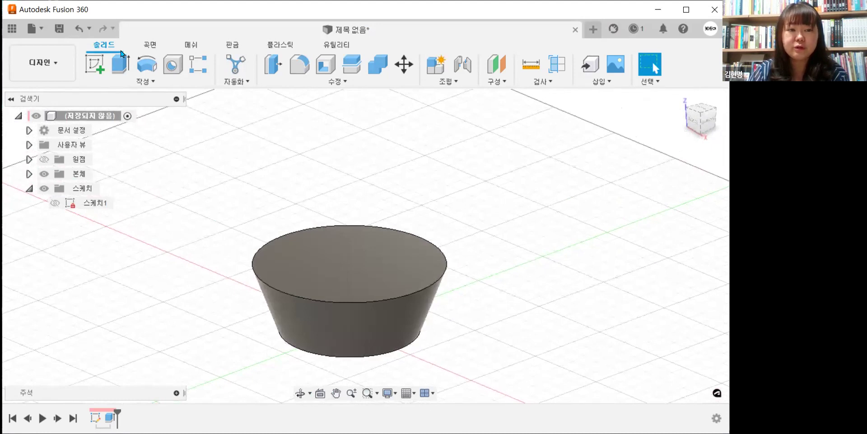
click(114, 68)
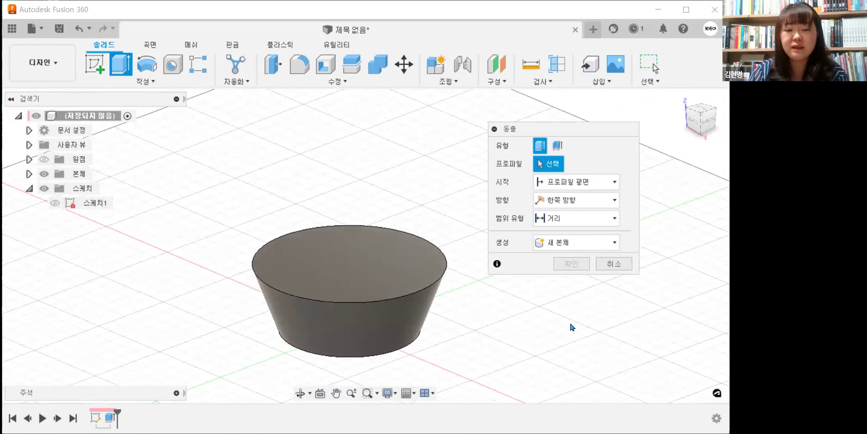
click(361, 276)
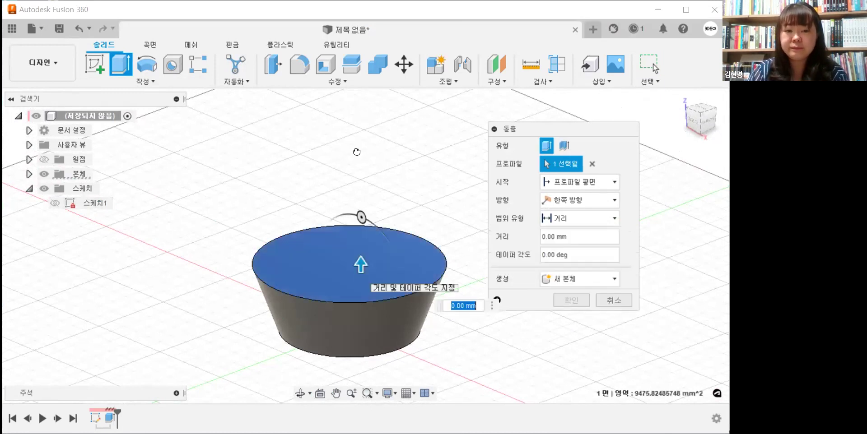
drag(361, 266, 361, 178)
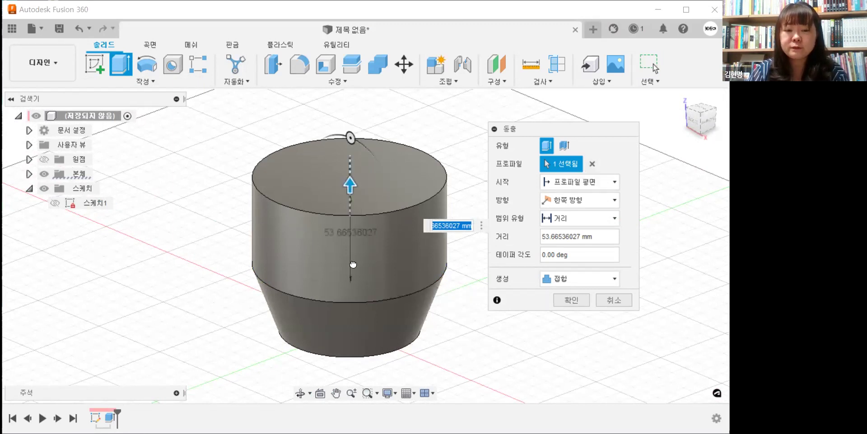
drag(348, 193, 351, 168)
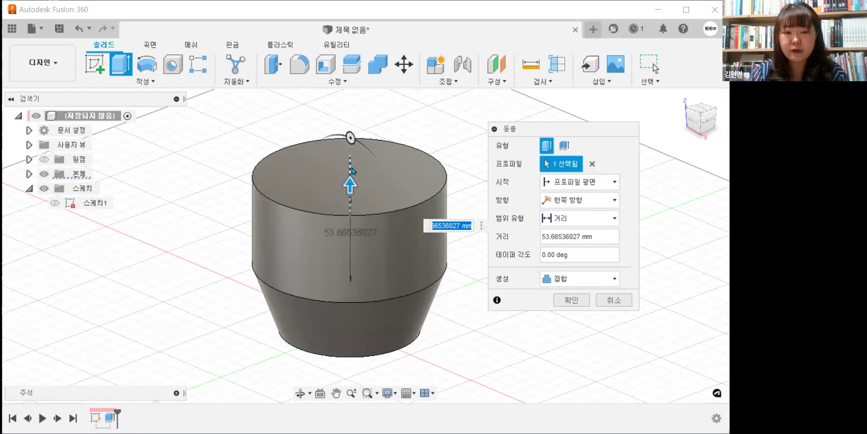
Taper the joined 66 mm extrusion inward by about 33.2 degrees and complete it.
drag(350, 117, 369, 132)
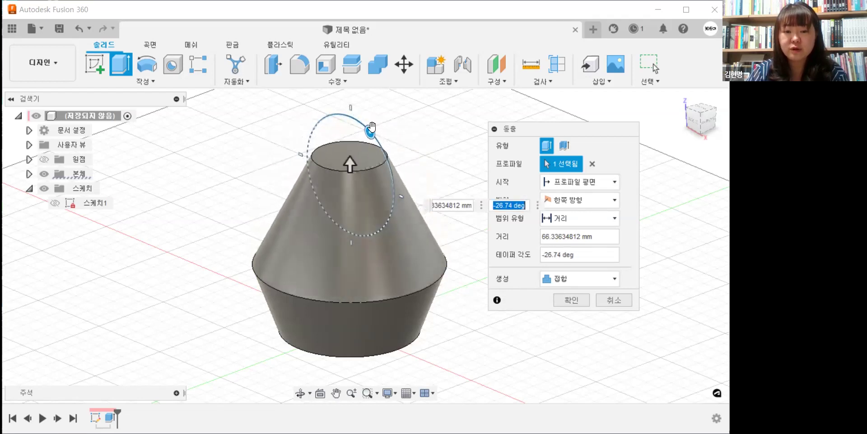
mouse_move(348, 323)
shift+middle_down()
mouse_move(369, 284)
mouse_move(352, 325)
shift+middle_up()
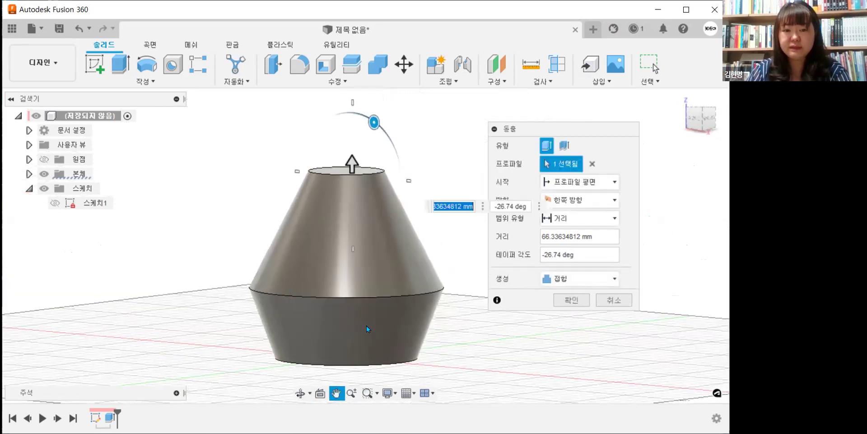
scroll(455, 324, up, 2)
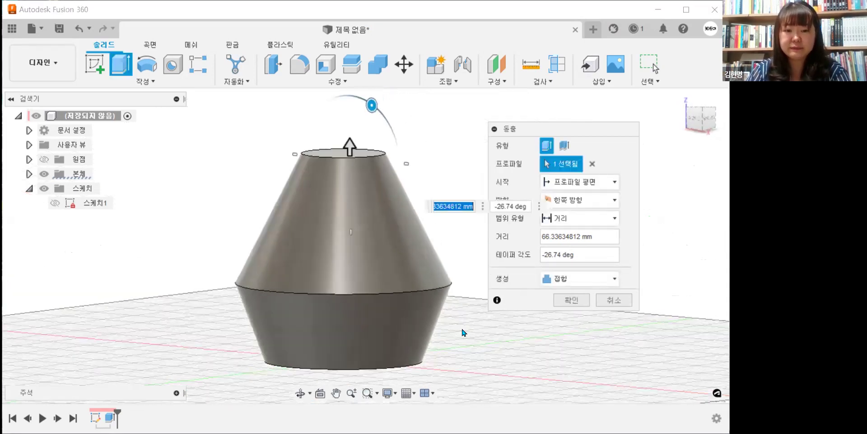
middle_drag(456, 324, 464, 333)
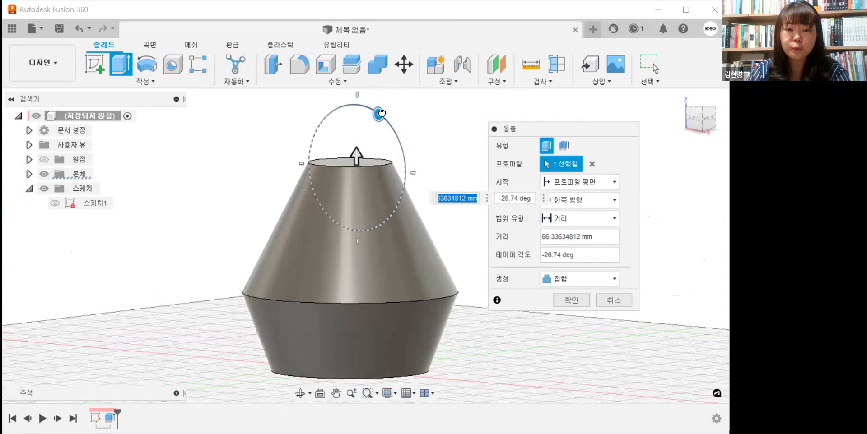
drag(378, 112, 383, 118)
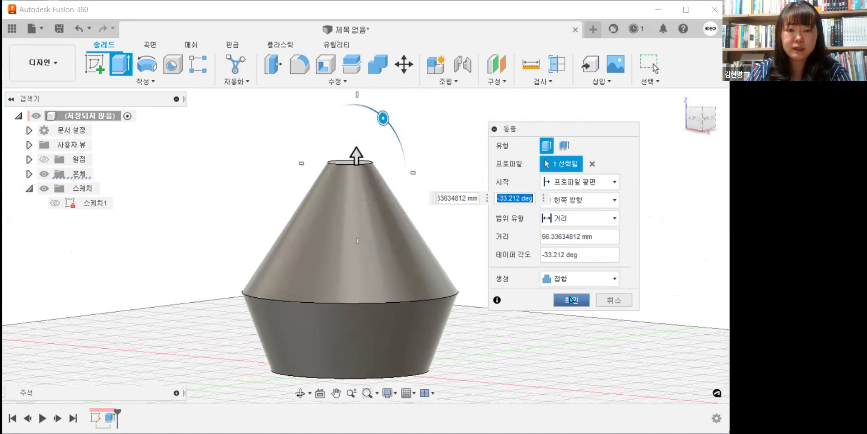
click(569, 300)
Extrude the cone's small top face upward by about 33 mm, flared outward about 19.8 degrees and joined to the body.
shift+middle_drag(547, 302, 543, 348)
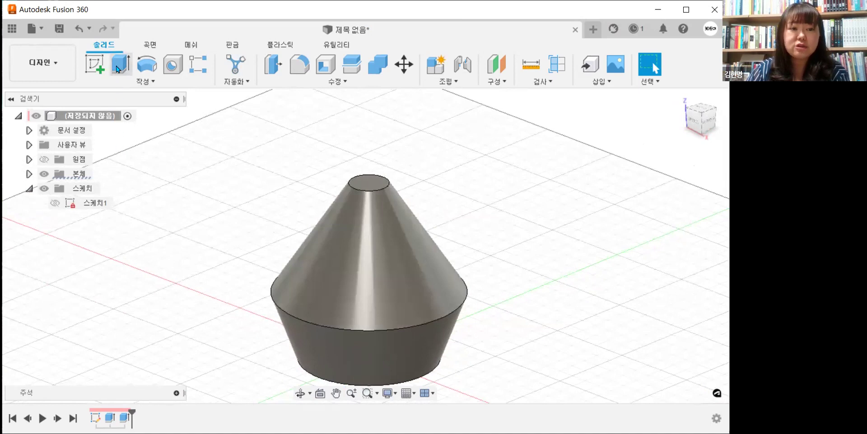
key(e)
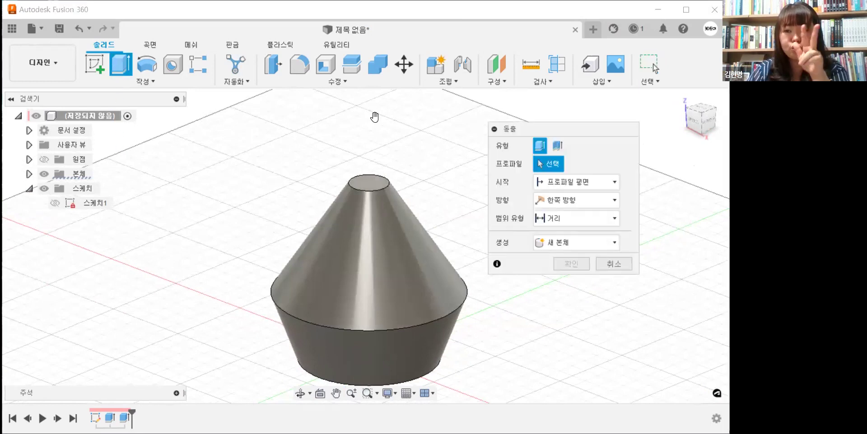
click(376, 183)
drag(375, 171, 374, 117)
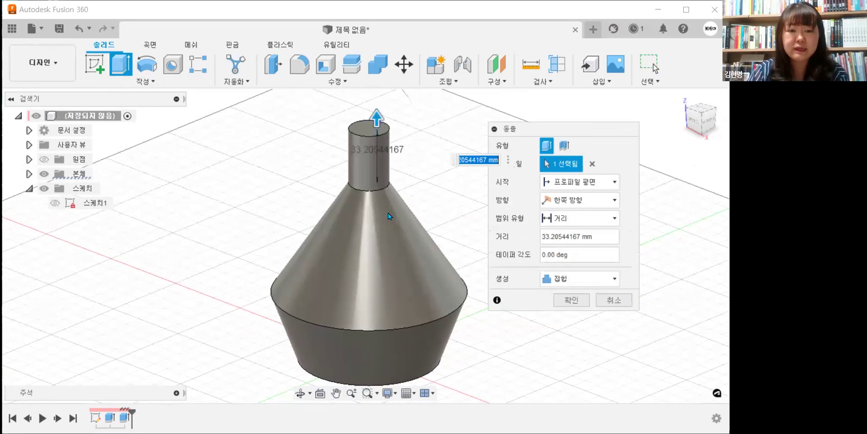
drag(384, 126, 360, 122)
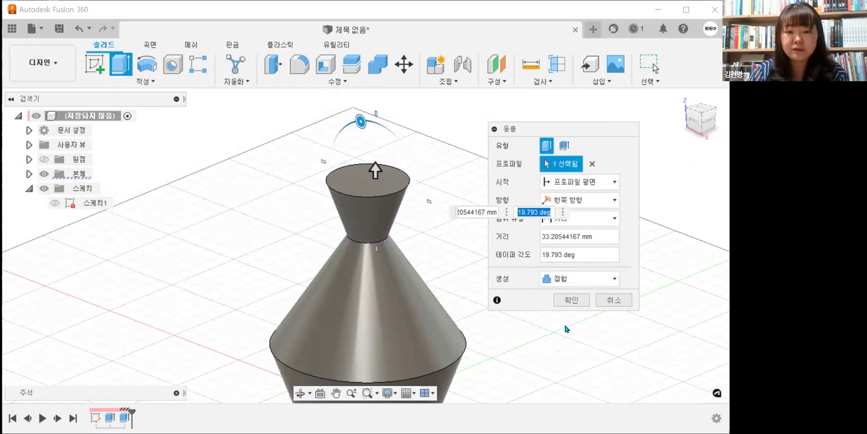
click(576, 302)
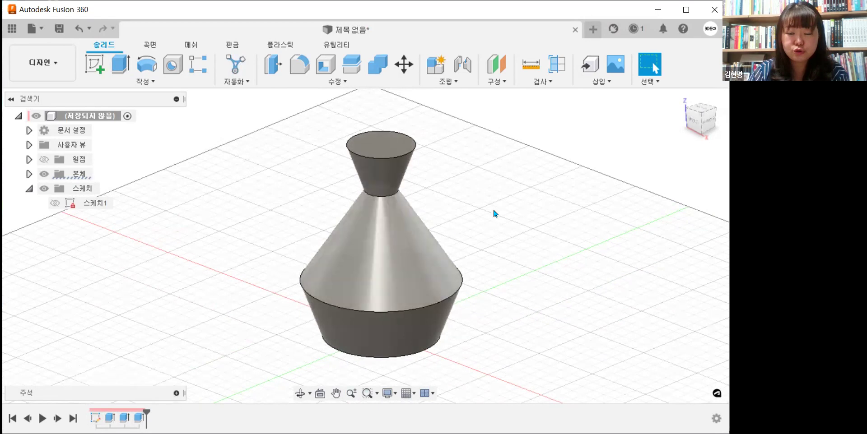
Start a fillet on the narrow neck edge between the two upper tapered sections, with a 100 mm radius.
middle_drag(538, 244, 522, 248)
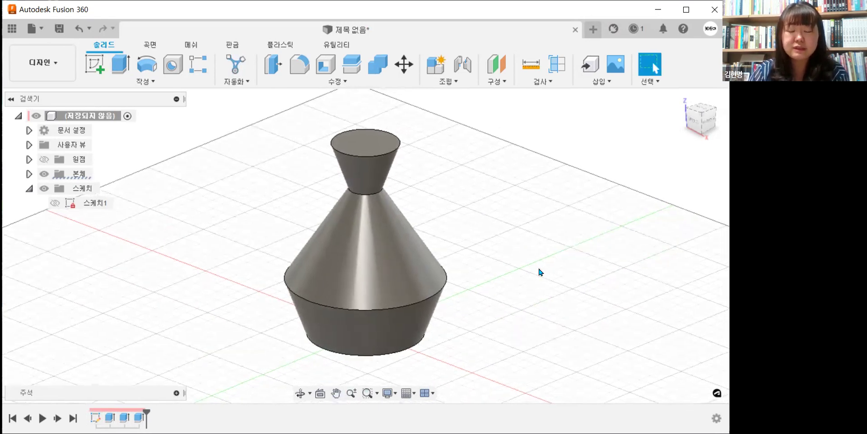
middle_drag(541, 272, 547, 274)
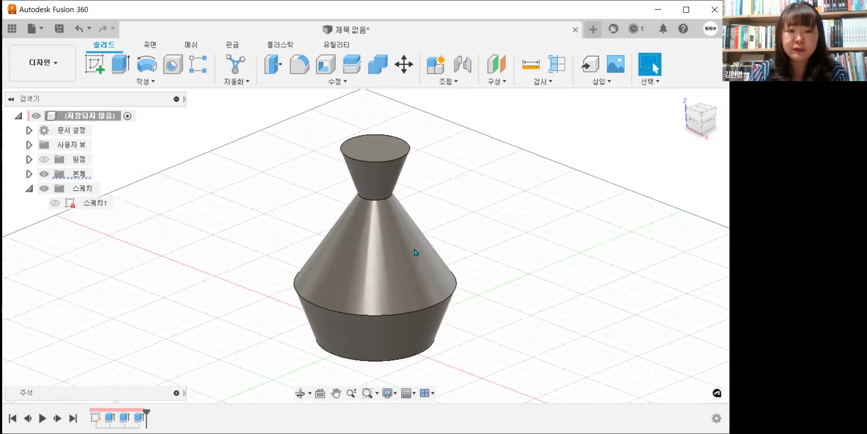
click(333, 82)
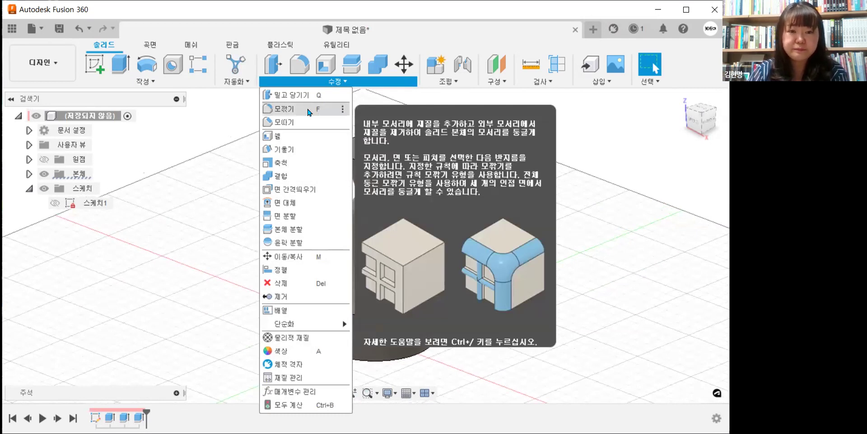
click(309, 113)
click(372, 204)
text(100)
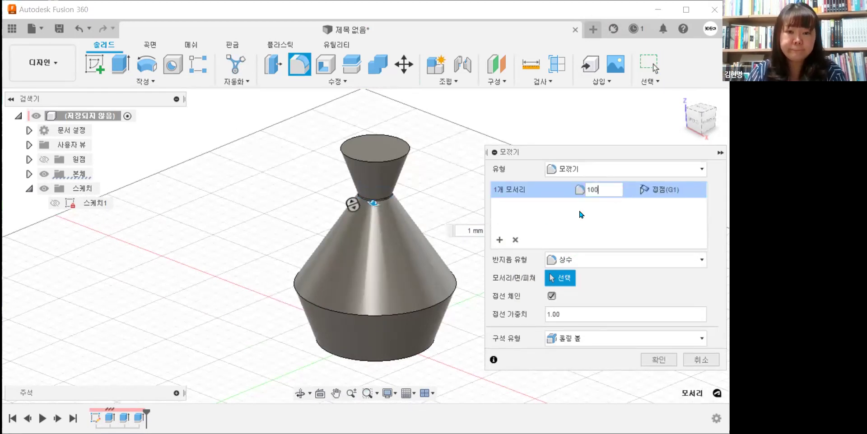
Try neck fillet radii of 70, 20, 80, 10, 50 and again 20 mm.
drag(603, 189, 541, 191)
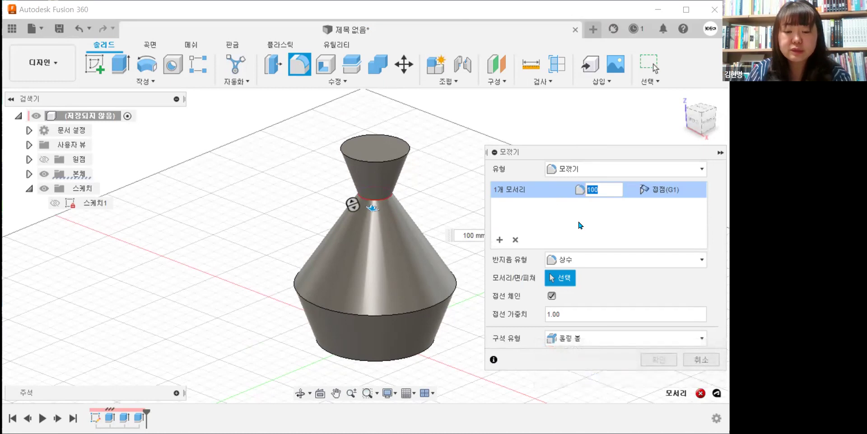
text(70)
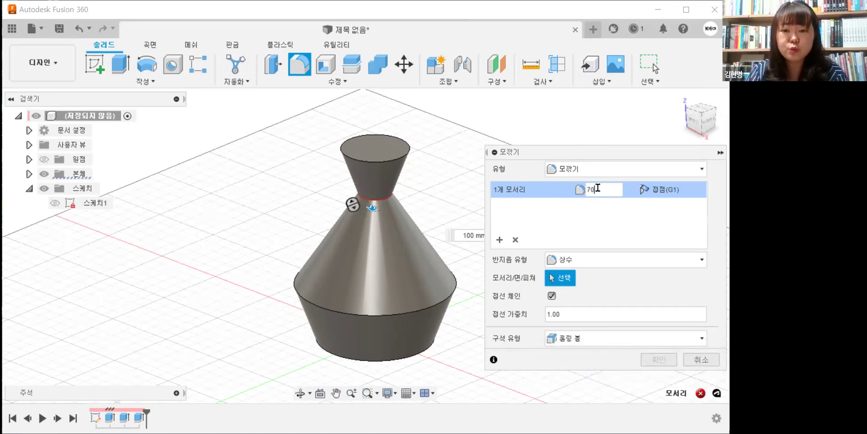
key(Return)
text(20)
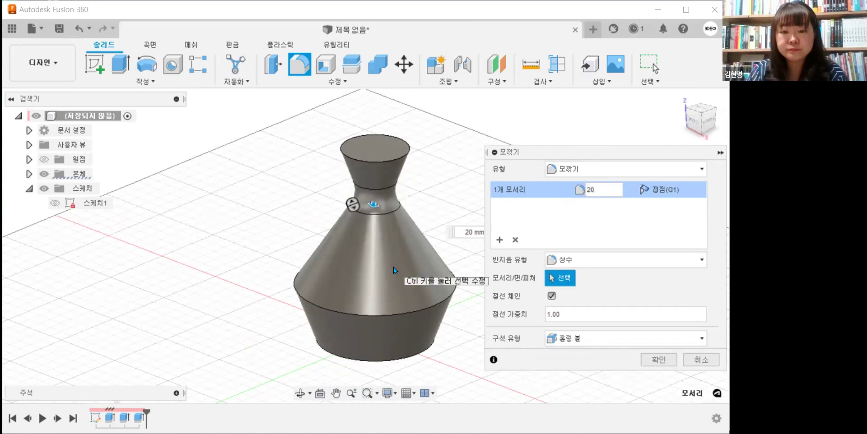
key(Return)
text(80)
drag(601, 188, 534, 188)
text(1)
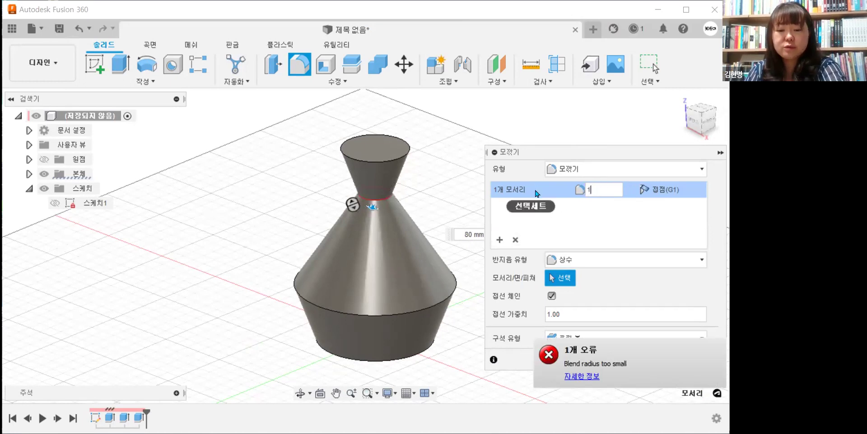
text(0)
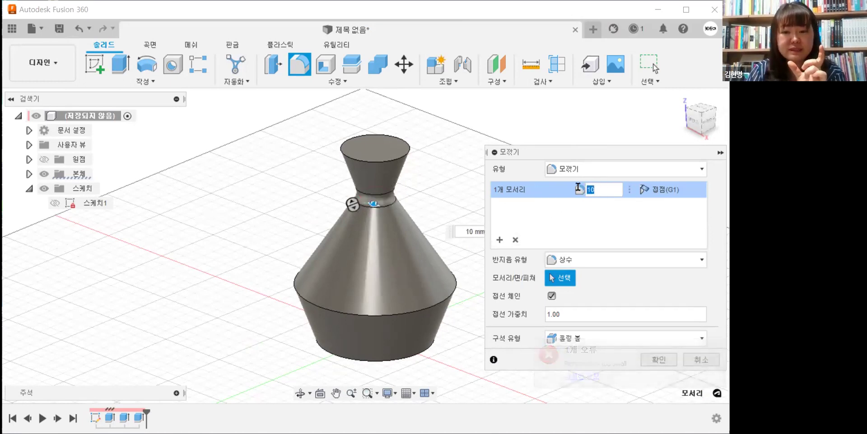
key(BackSpace)
key(BackSpace)
text(50)
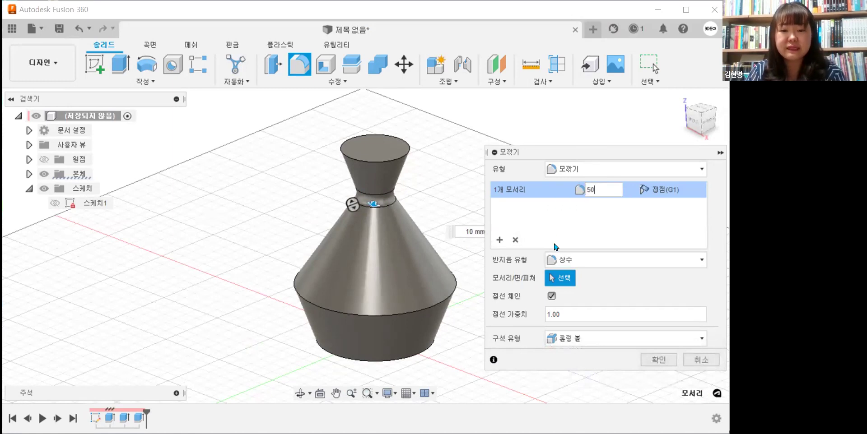
drag(608, 190, 565, 191)
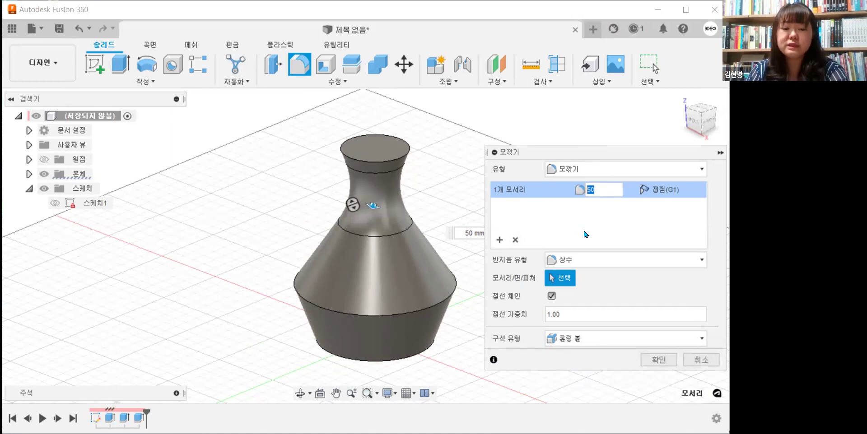
text(2)
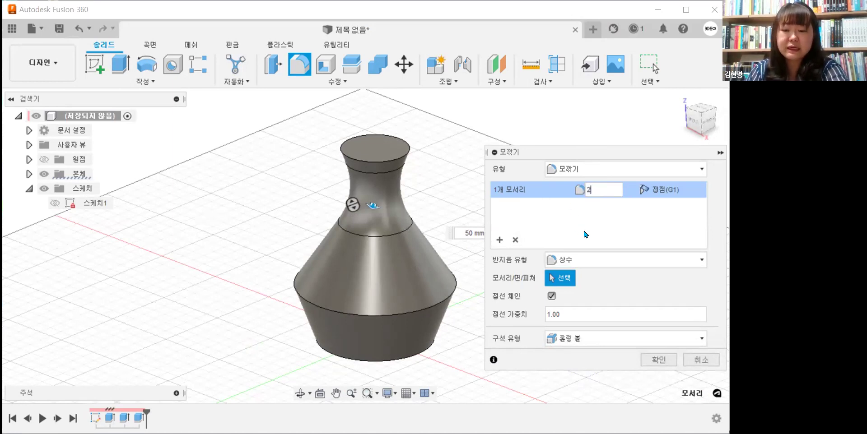
text(0)
Set the neck fillet radius to 30 mm and create the fillet.
drag(605, 190, 554, 188)
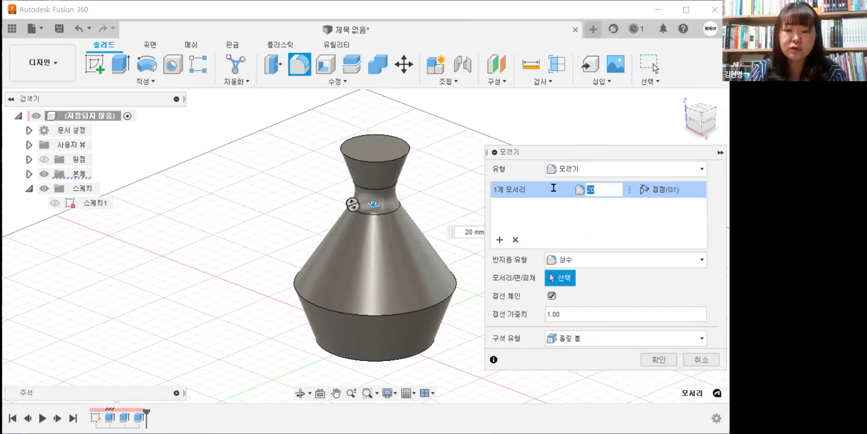
text(3)
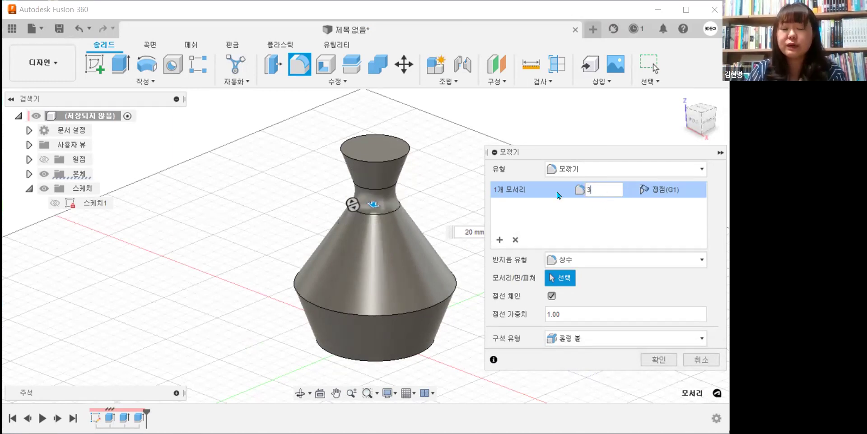
text(0)
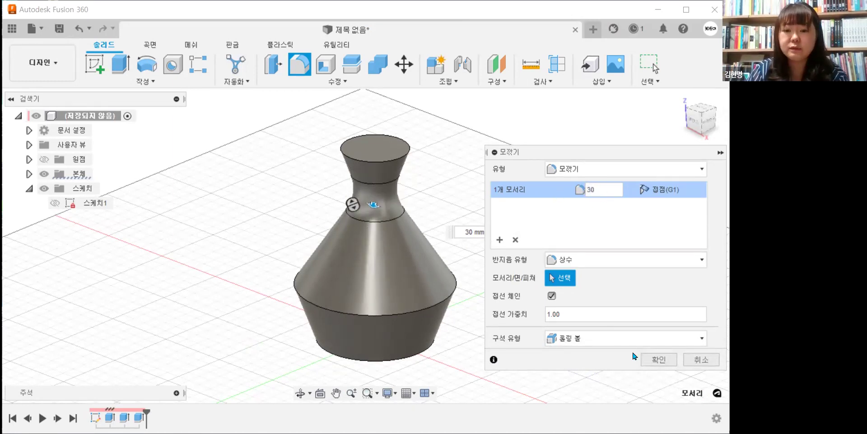
click(647, 362)
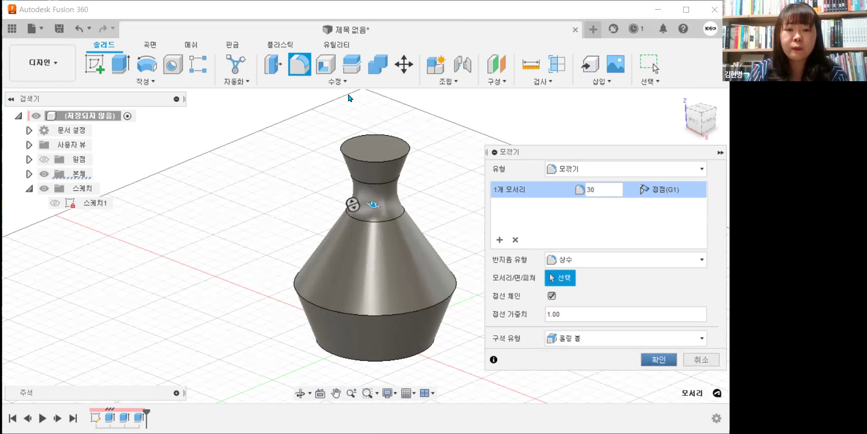
Fillet the body's widest edge with a large radius that rounds the vase's belly almost down to the base.
click(295, 73)
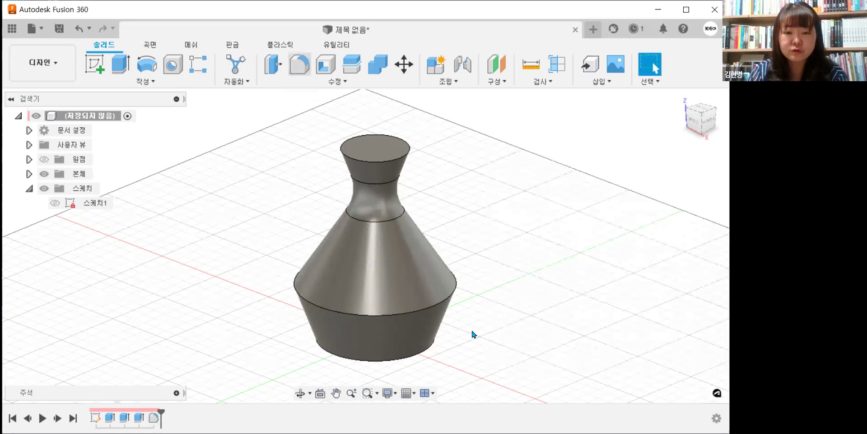
click(452, 300)
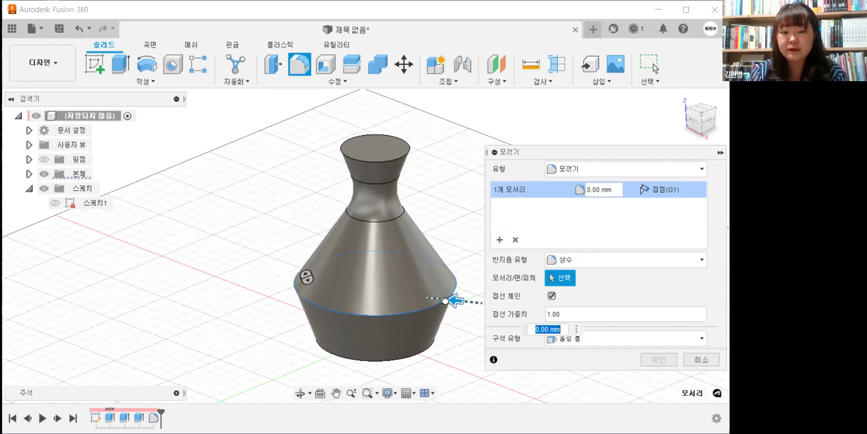
drag(445, 299, 435, 298)
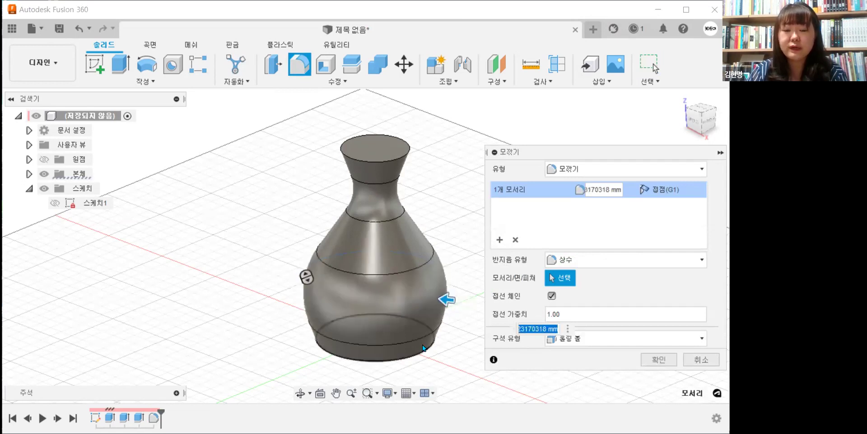
shift+middle_drag(374, 310, 402, 335)
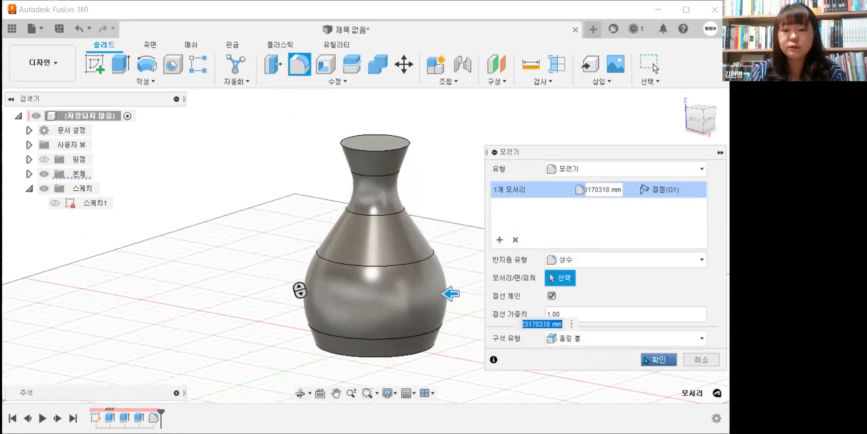
key(Return)
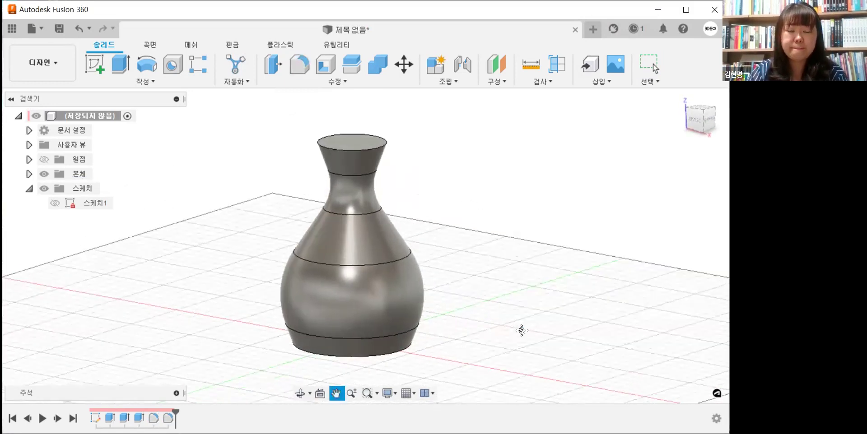
Shell the vase through its top face with an inside thickness of 2 mm.
click(346, 81)
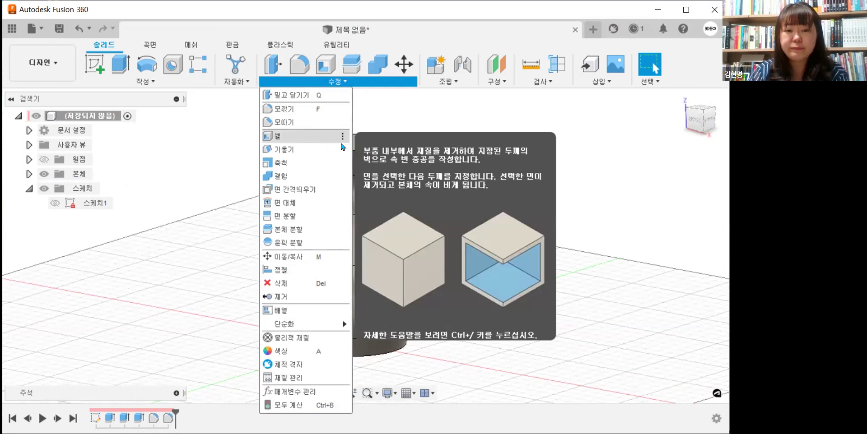
click(323, 140)
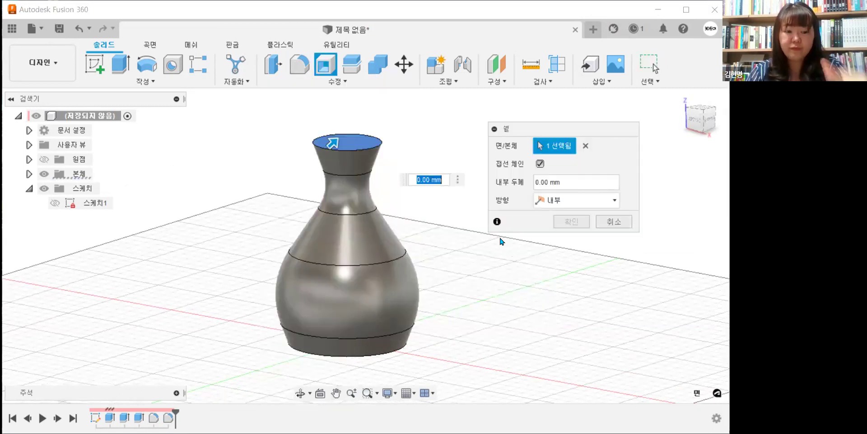
shift+middle_drag(418, 268, 437, 314)
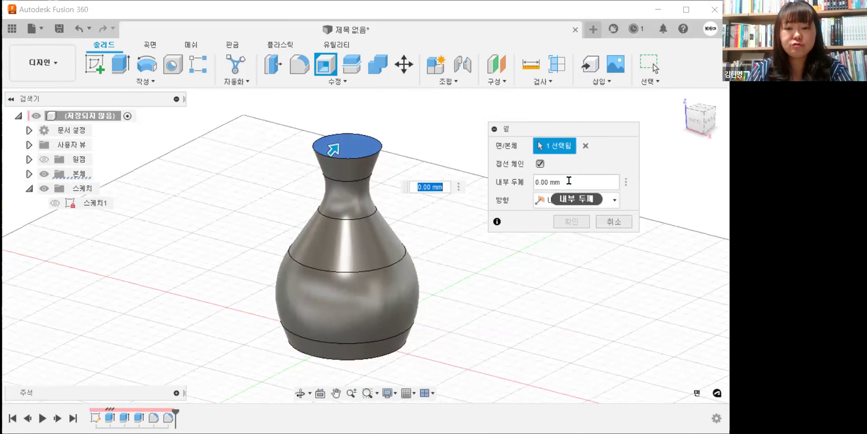
click(568, 180)
text(2)
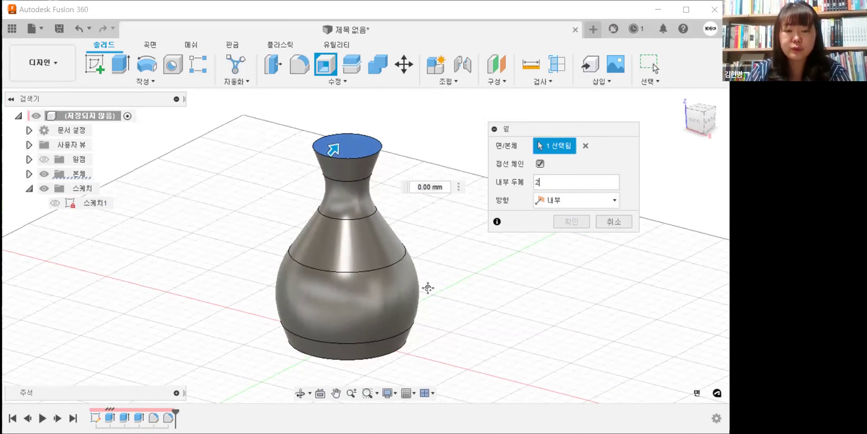
mouse_move(438, 306)
shift+middle_down()
mouse_move(432, 239)
mouse_move(428, 314)
shift+middle_up()
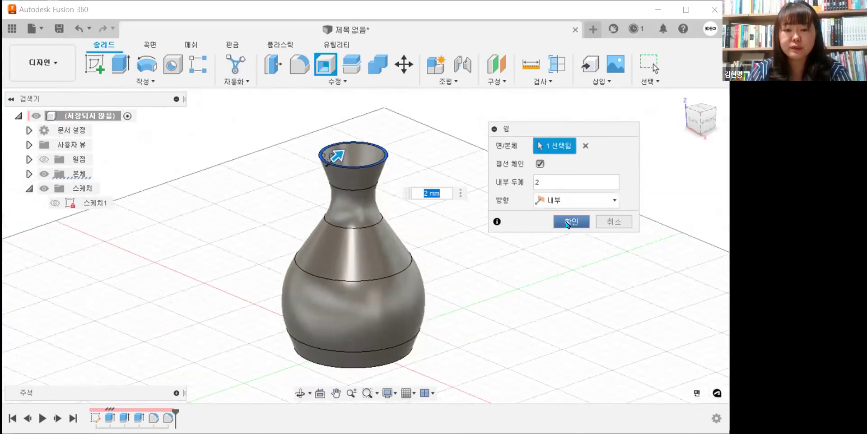
click(566, 223)
shift+middle_drag(522, 277, 412, 294)
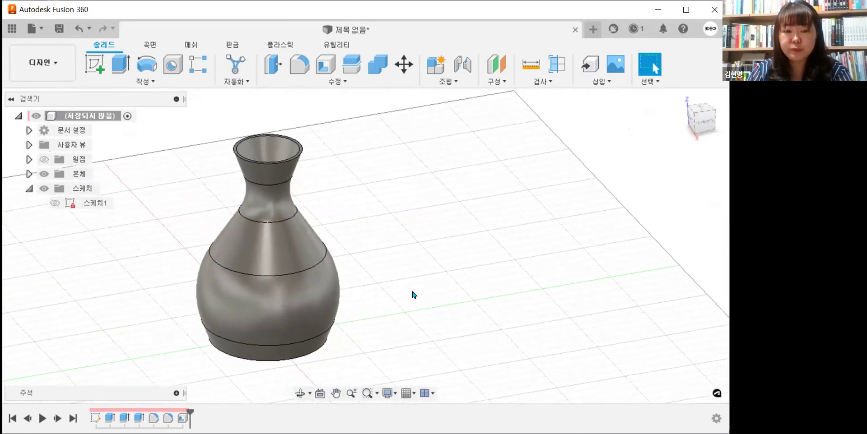
Apply the smooth glass appearance 유리 - 창 (window glass) from the Fusion 360 library to the whole vase body.
click(373, 84)
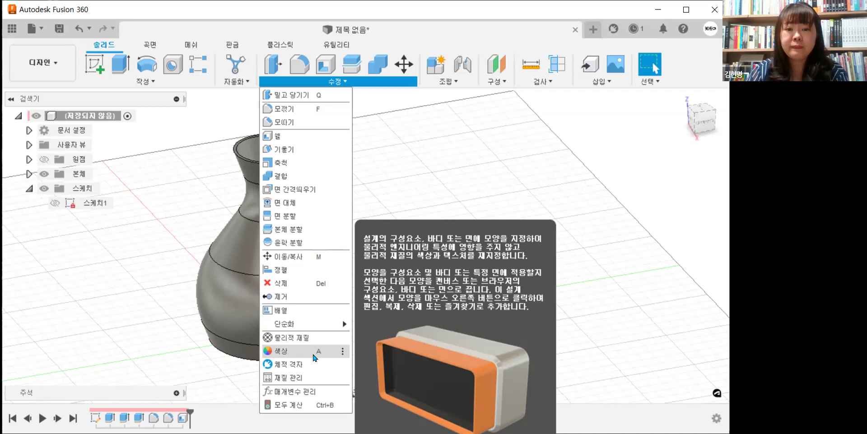
click(618, 185)
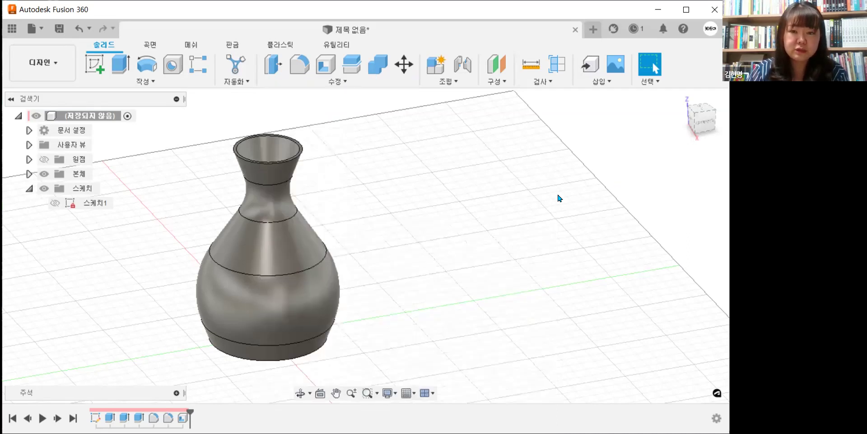
key(a)
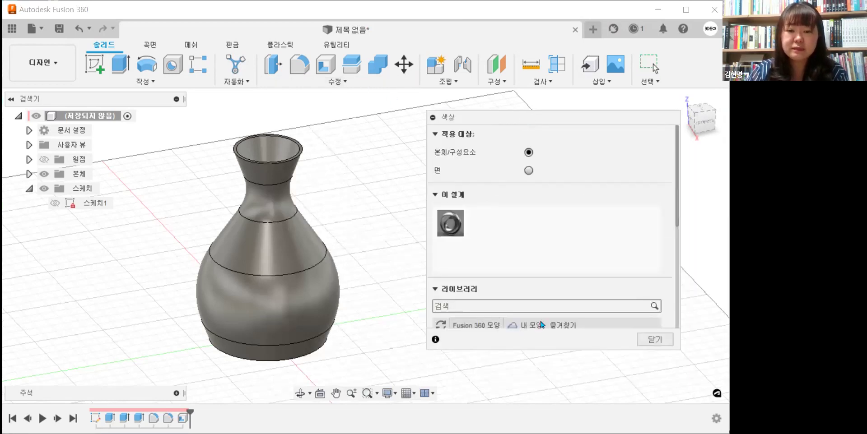
scroll(595, 249, down, 2)
scroll(610, 237, down, 5)
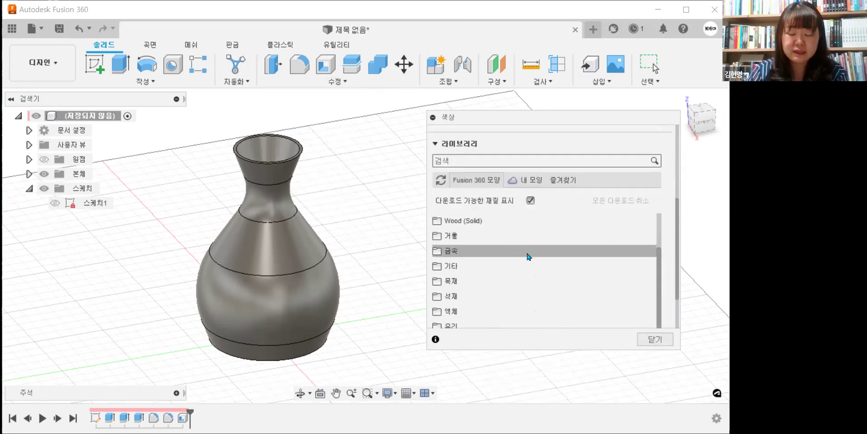
scroll(523, 260, down, 1)
click(468, 311)
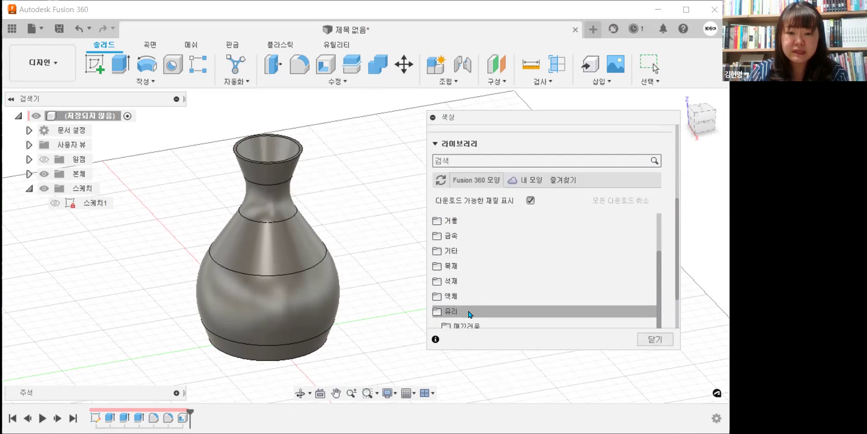
scroll(495, 296, down, 1)
scroll(496, 298, down, 1)
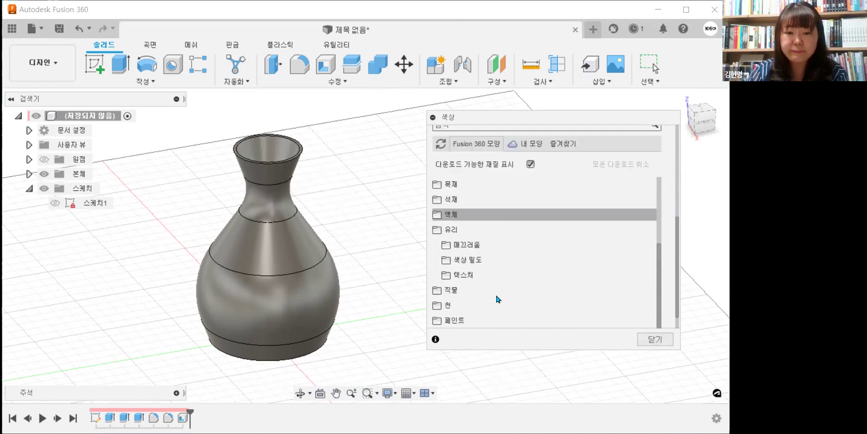
click(487, 249)
drag(492, 267, 327, 292)
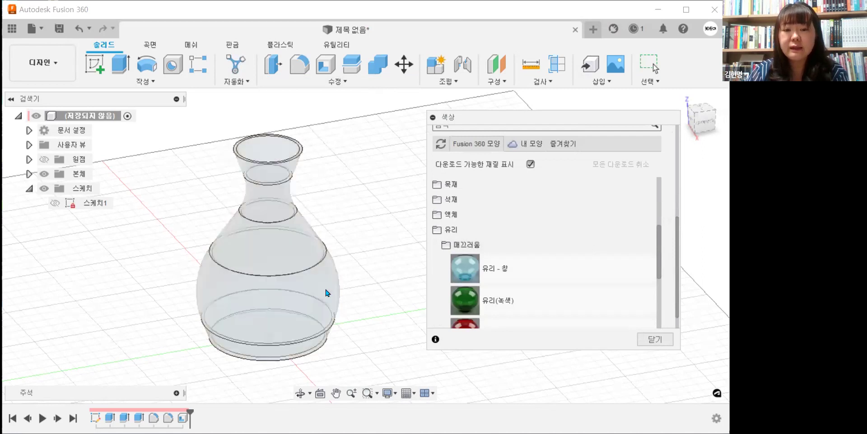
drag(534, 110, 553, 22)
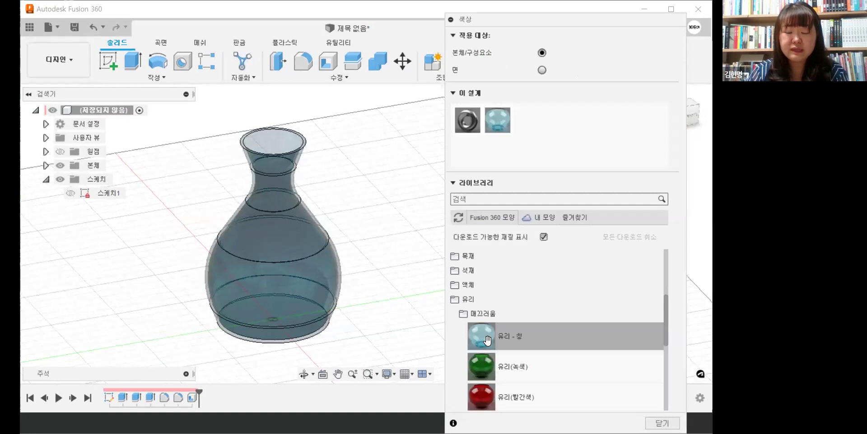
shift+middle_drag(359, 321, 308, 295)
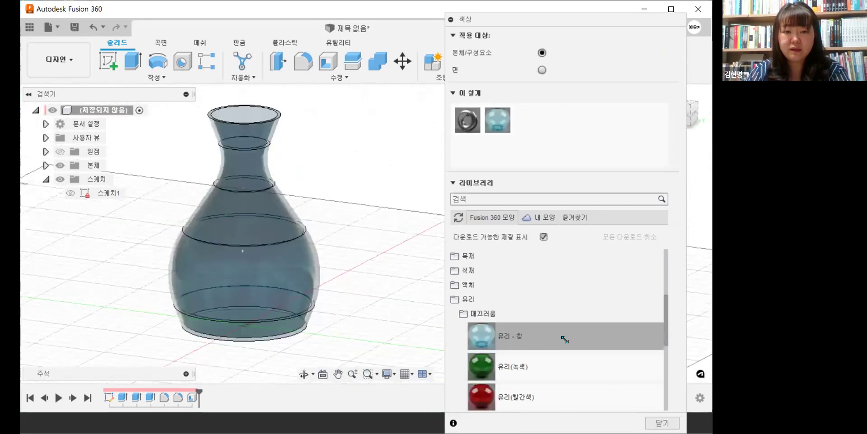
Replace the vase's appearance with the clear glass 유리(선명) and close the appearance settings.
scroll(563, 337, down, 2)
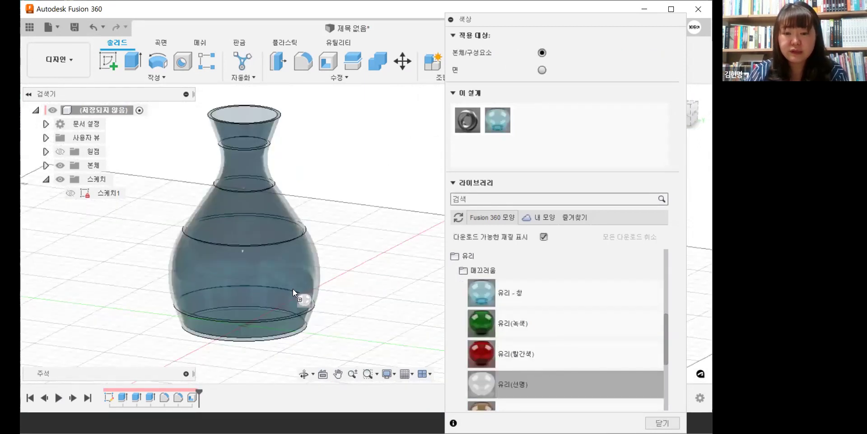
drag(293, 289, 292, 290)
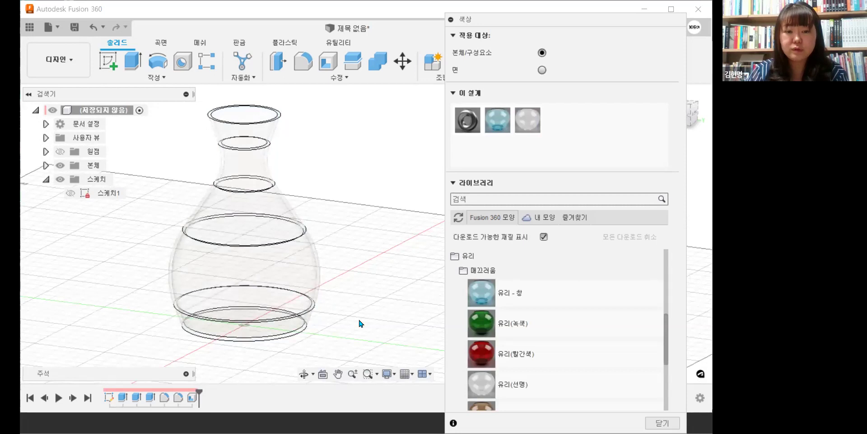
shift+middle_drag(356, 283, 343, 323)
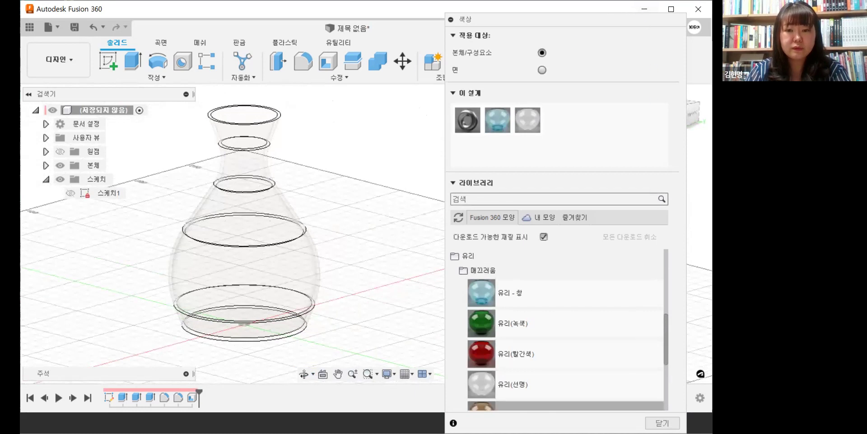
shift+middle_drag(525, 289, 526, 246)
shift+middle_drag(453, 263, 435, 285)
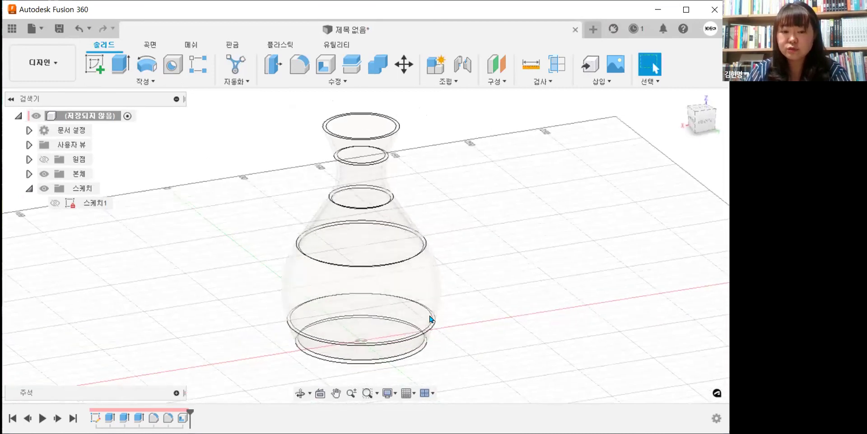
Switch the visual style to shaded without edges (음영처리됨) and view the vase.
click(394, 393)
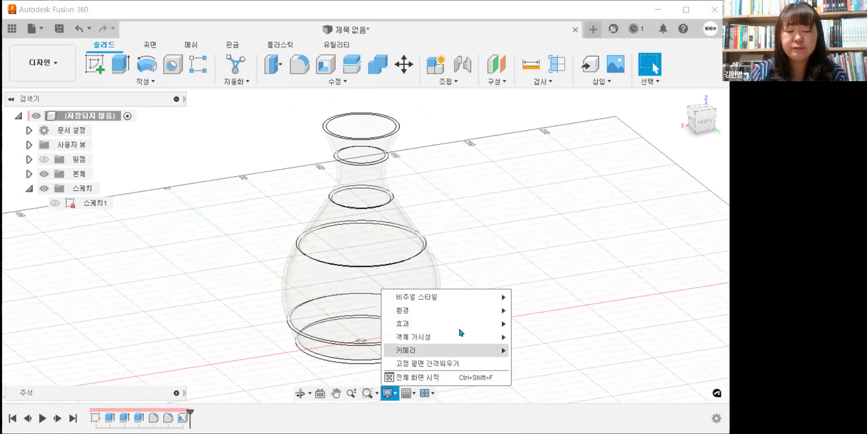
mouse_move(483, 297)
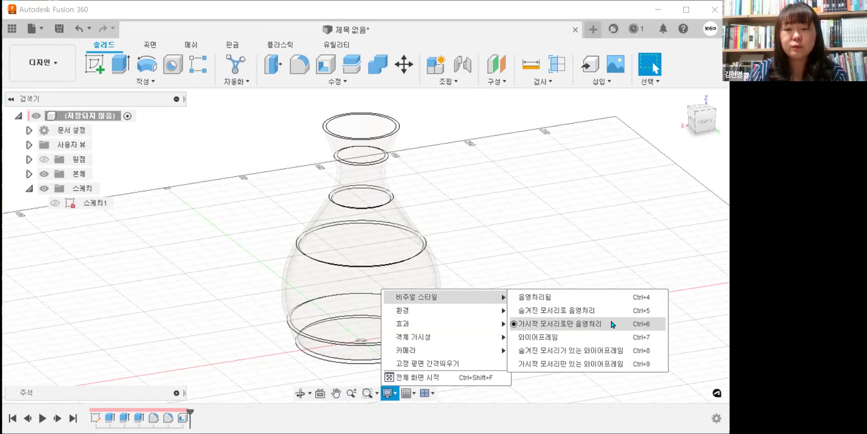
click(604, 300)
shift+middle_drag(538, 288, 484, 355)
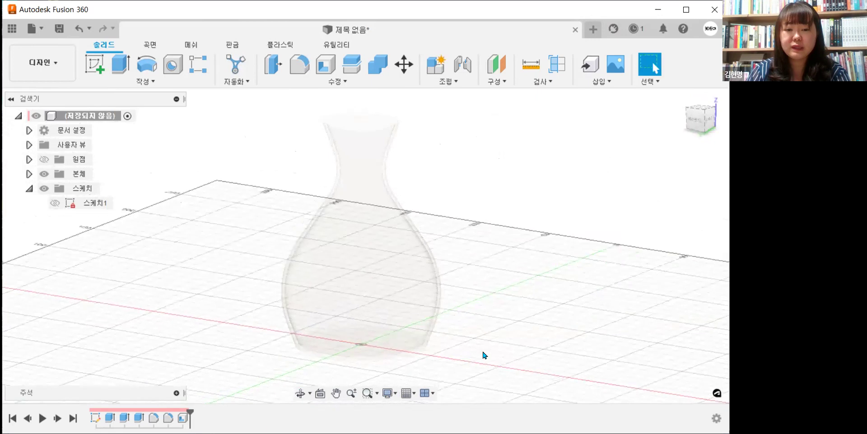
Return the visual style to shaded with visible edges only (가시적 모서리로만 음영처리).
click(393, 396)
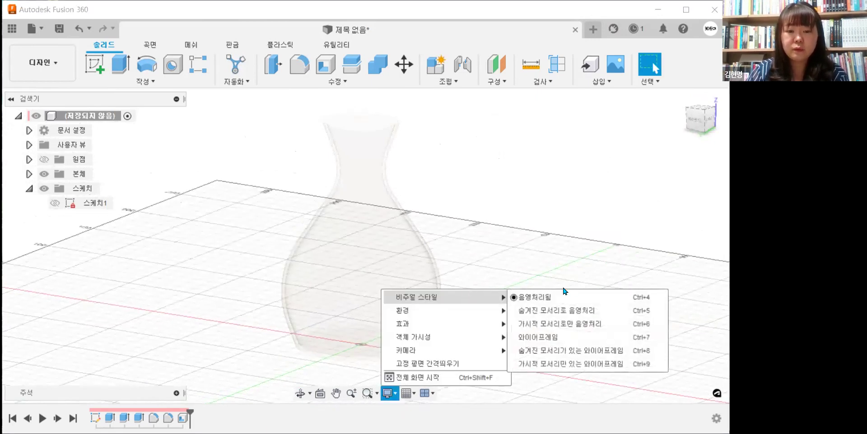
click(604, 325)
mouse_move(515, 336)
shift+middle_down()
mouse_move(478, 302)
mouse_move(511, 342)
shift+middle_up()
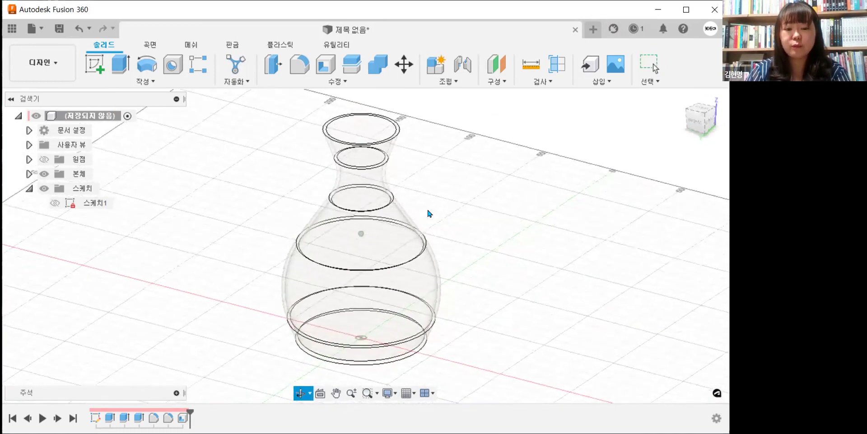
key(Escape)
Start a 0.2 mm fillet on the outer and inner edges of the vase's top rim.
scroll(392, 148, up, 5)
scroll(394, 158, up, 2)
middle_drag(394, 155, 422, 239)
scroll(408, 238, up, 2)
scroll(422, 239, up, 1)
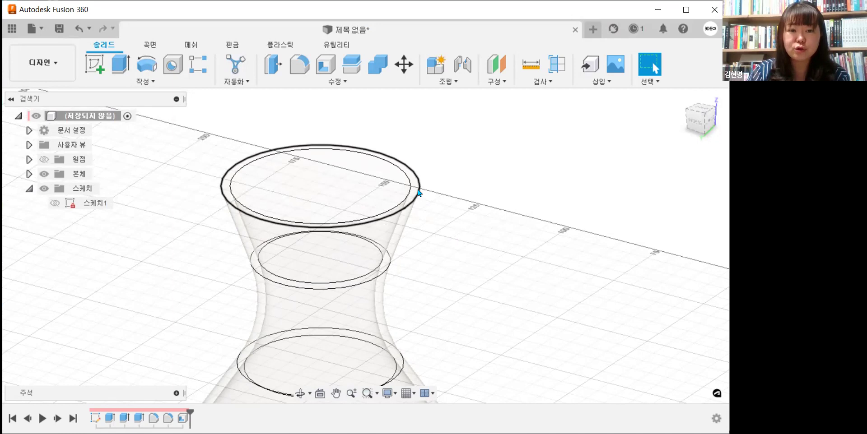
click(299, 65)
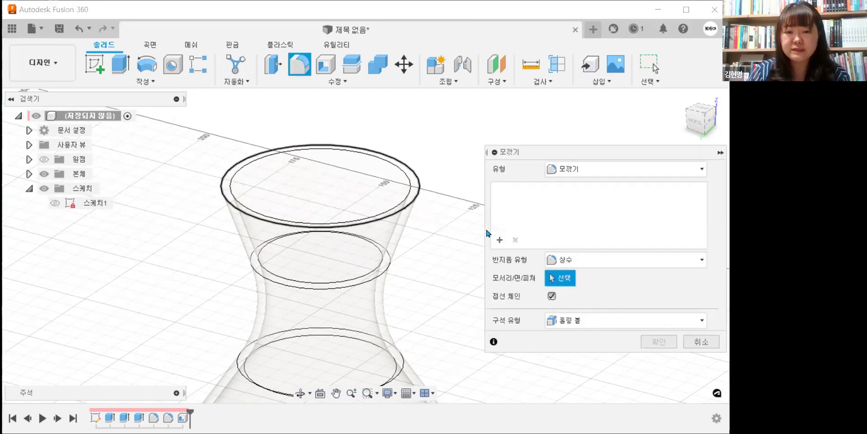
text(0.2)
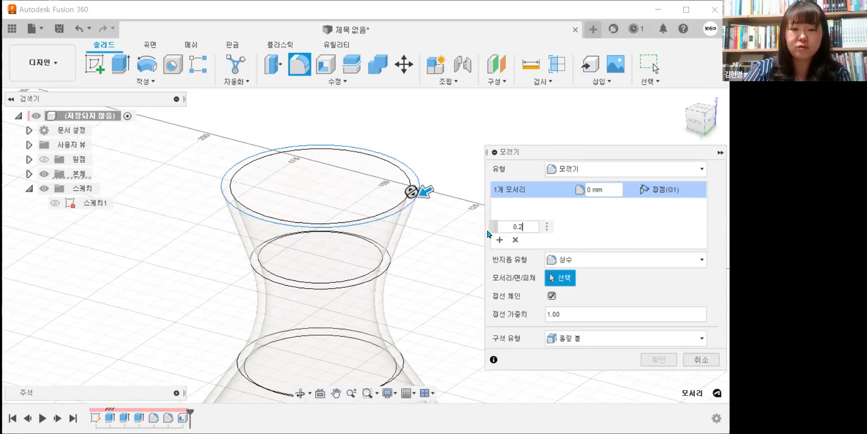
click(395, 207)
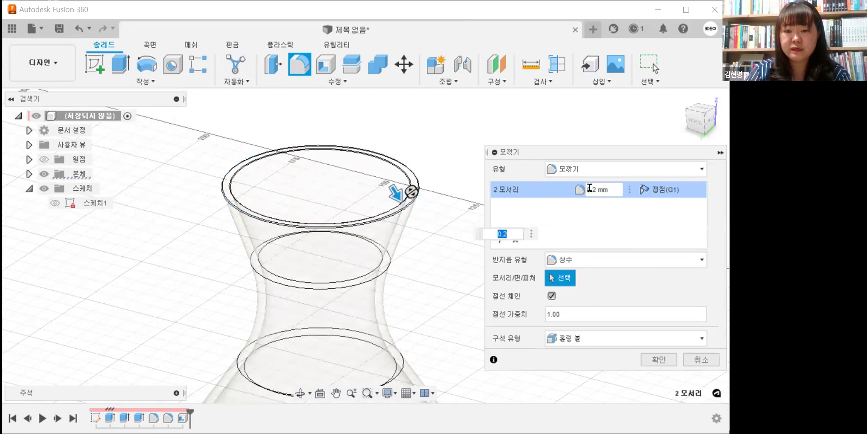
Set the rim fillet's radius to 0.5 mm.
drag(589, 188, 631, 200)
text(5)
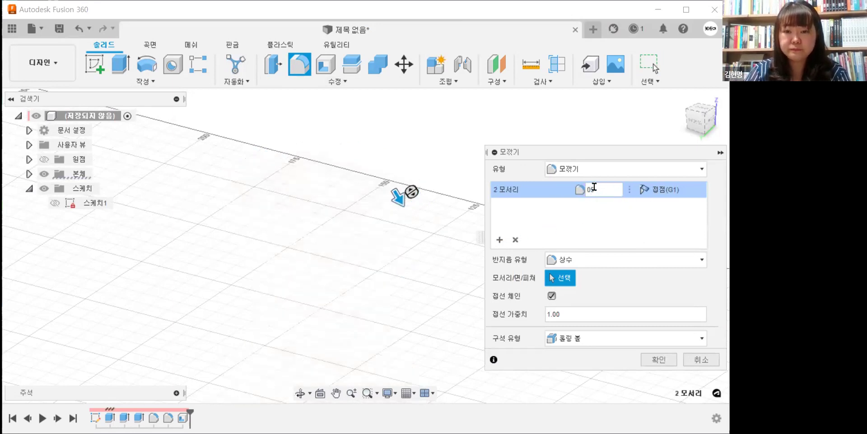
click(512, 191)
text(0)
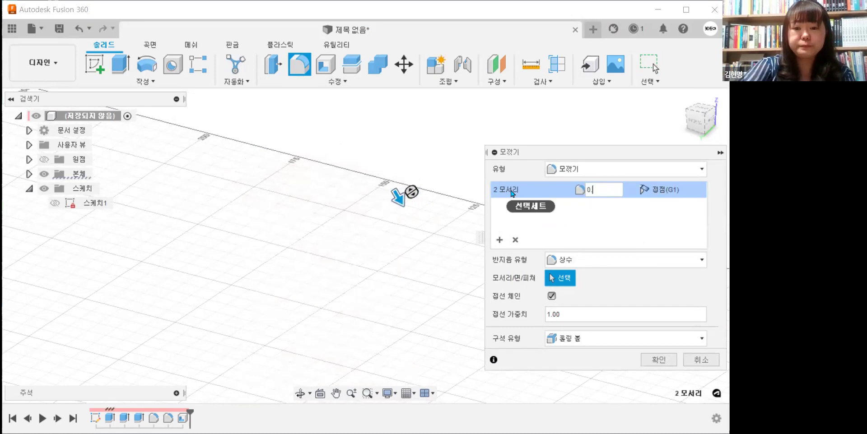
text(.5)
shift+middle_drag(406, 306, 406, 294)
key(Return)
Add the outer and inner edges of the vase's base to the 0.5 mm fillet and create it.
scroll(410, 325, down, 4)
middle_drag(410, 326, 343, 148)
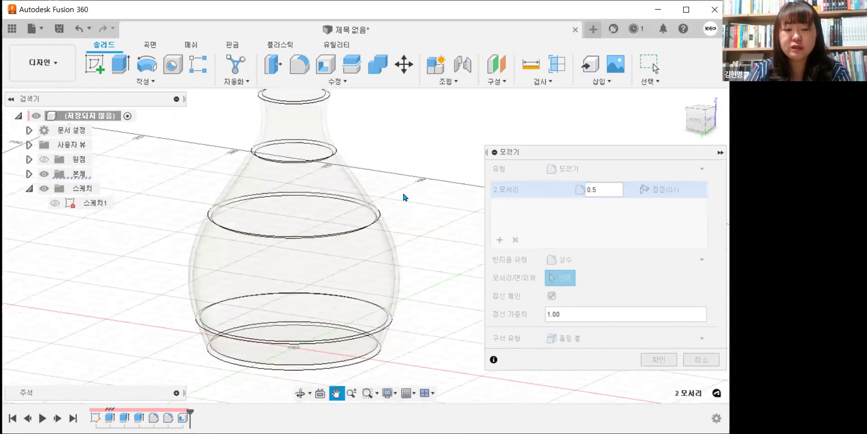
scroll(369, 248, up, 4)
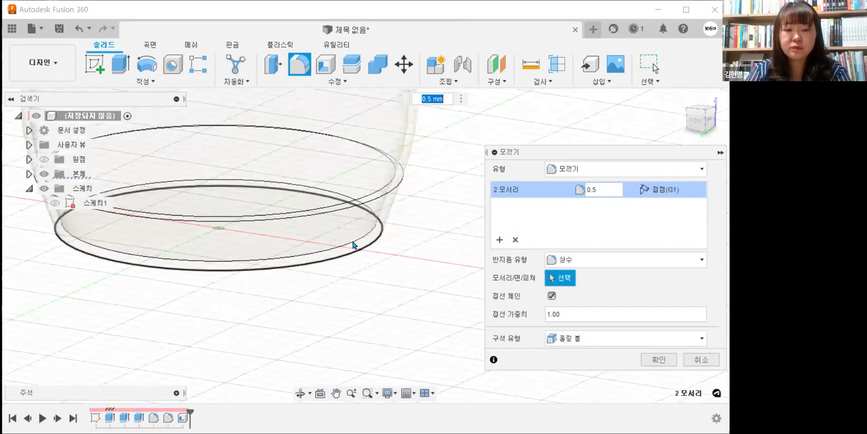
click(353, 245)
shift+middle_drag(389, 240, 387, 322)
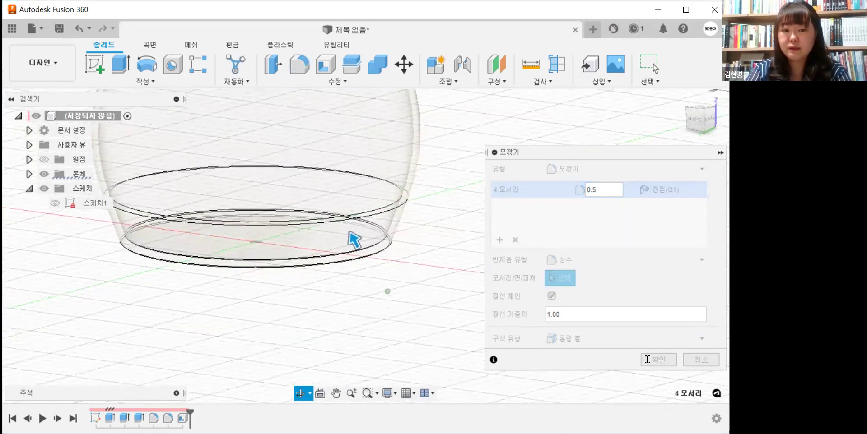
click(654, 360)
scroll(437, 332, down, 5)
shift+middle_drag(437, 332, 480, 312)
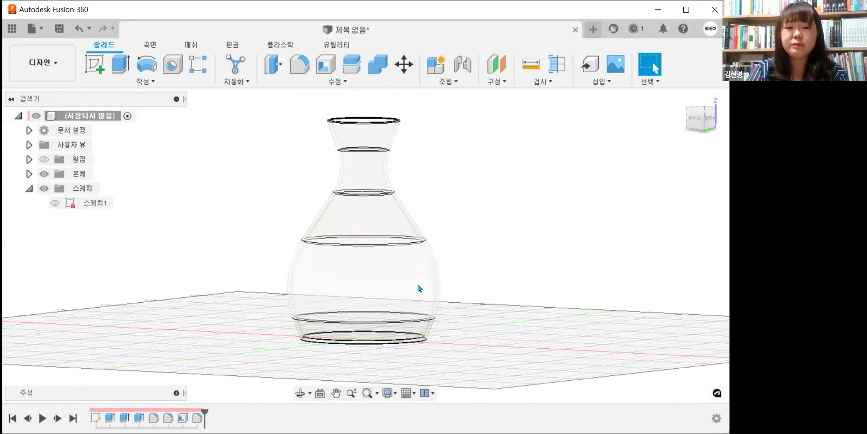
click(51, 206)
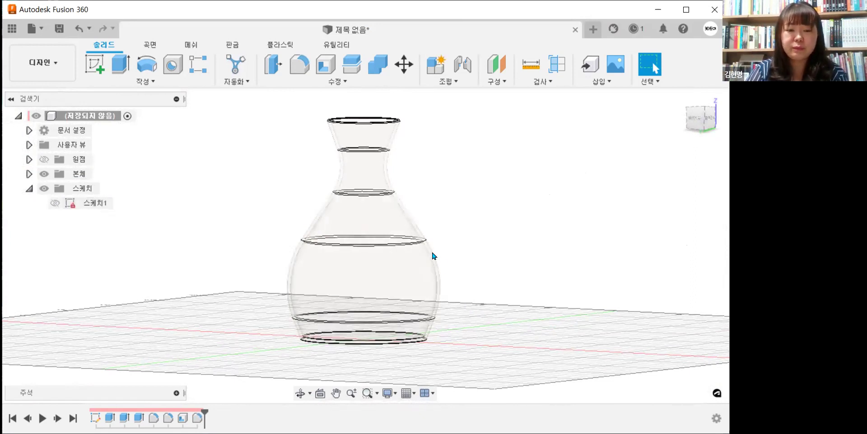
Roll the timeline back to just after the first extrusion and set that extrusion's taper angle to 38.542 deg.
shift+middle_drag(453, 279, 404, 316)
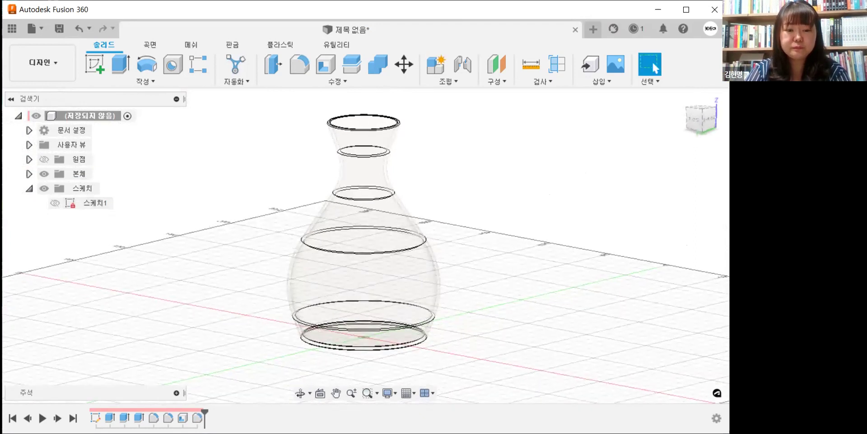
click(110, 418)
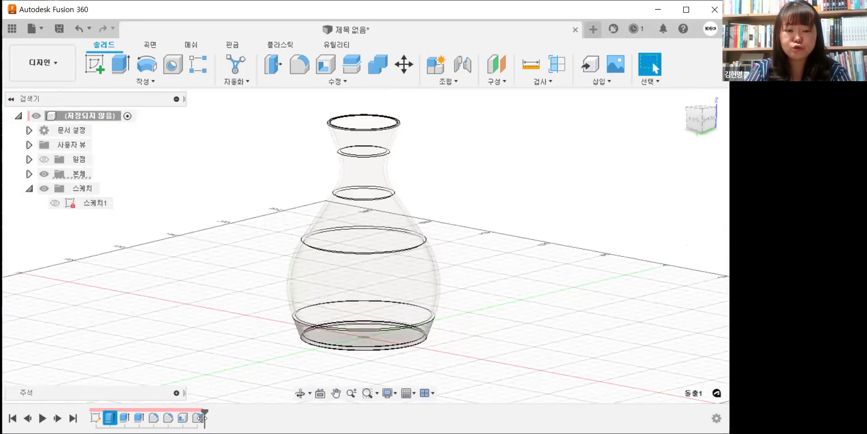
drag(204, 409, 117, 408)
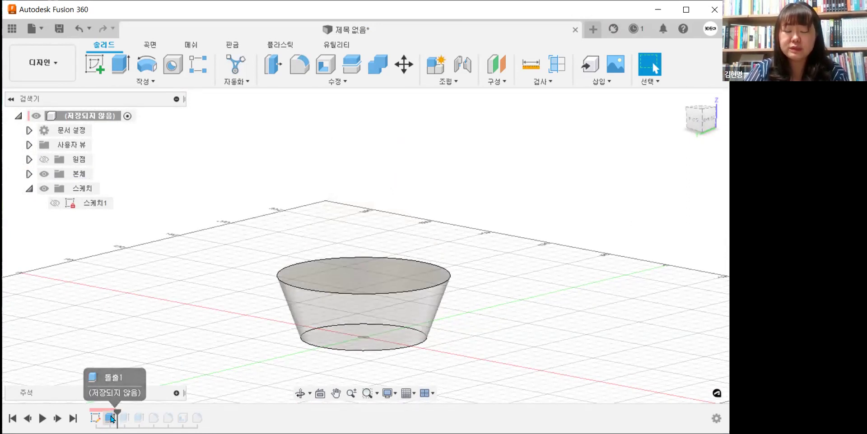
right_click(112, 419)
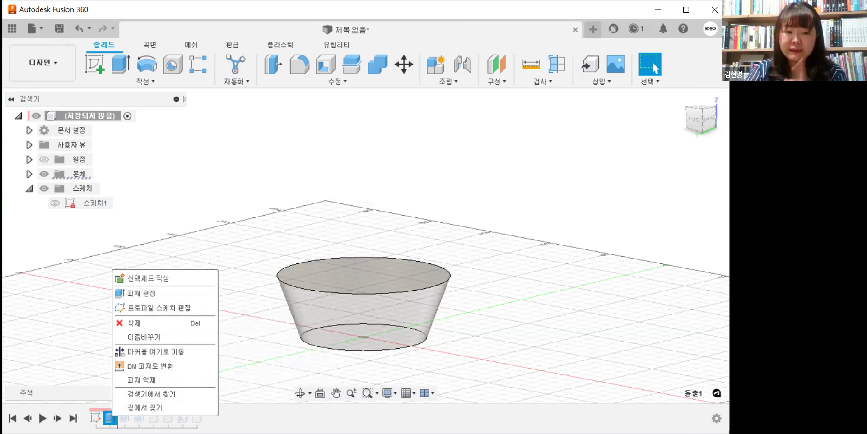
click(176, 297)
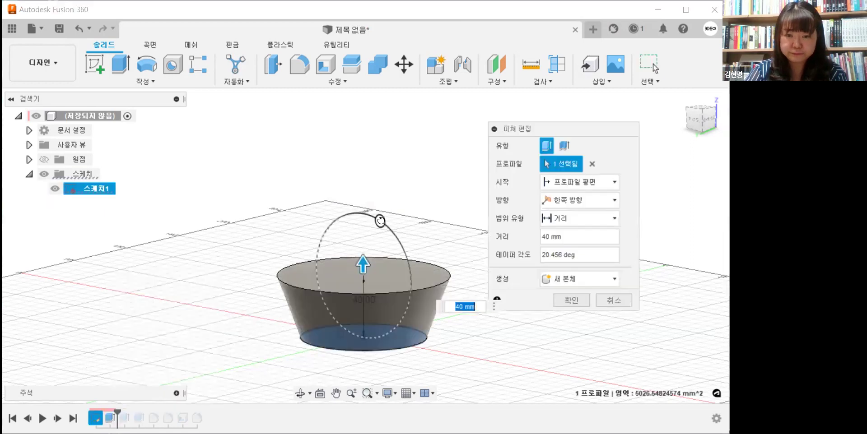
drag(388, 223, 393, 234)
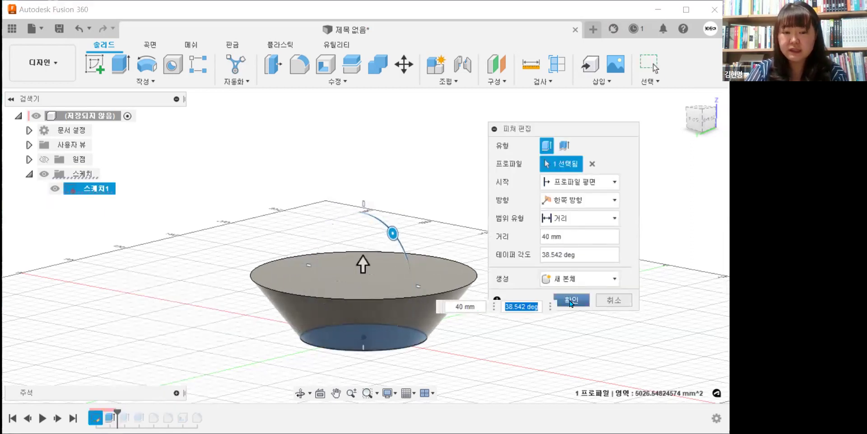
key(Return)
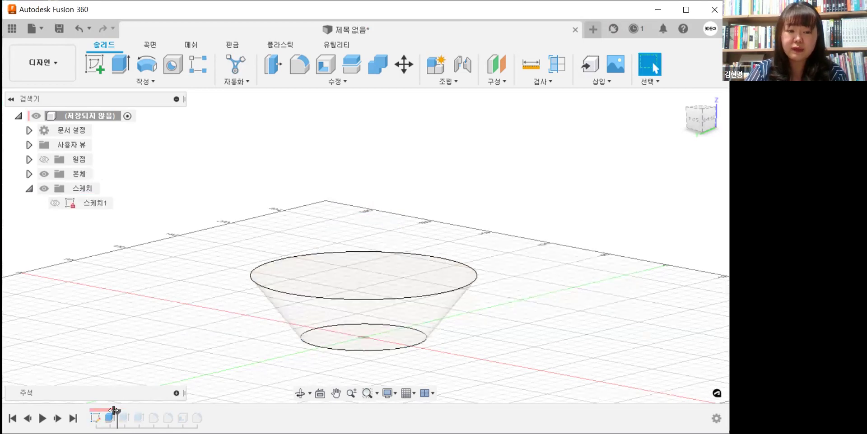
Roll the timeline forward to its end and change the second extrusion's taper angle to about -42.3 deg.
mouse_move(117, 412)
mouse_down()
mouse_move(200, 406)
mouse_move(204, 417)
mouse_up()
mouse_move(478, 332)
shift+middle_down()
mouse_move(505, 303)
mouse_move(493, 325)
mouse_move(490, 304)
mouse_move(486, 343)
shift+middle_up()
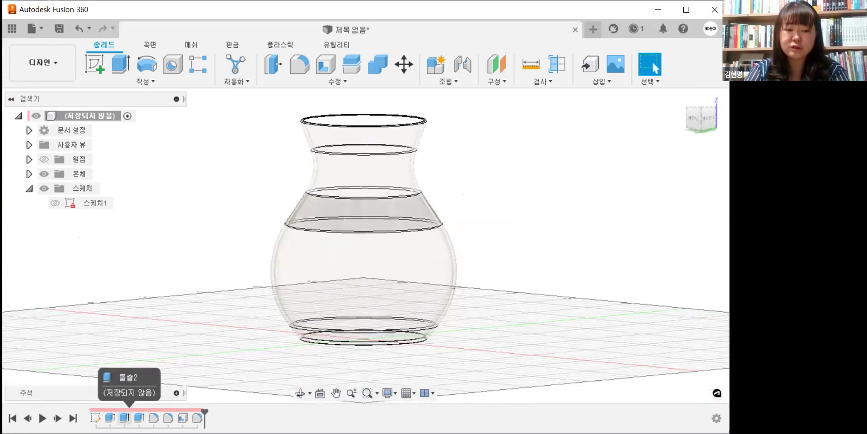
double_click(125, 417)
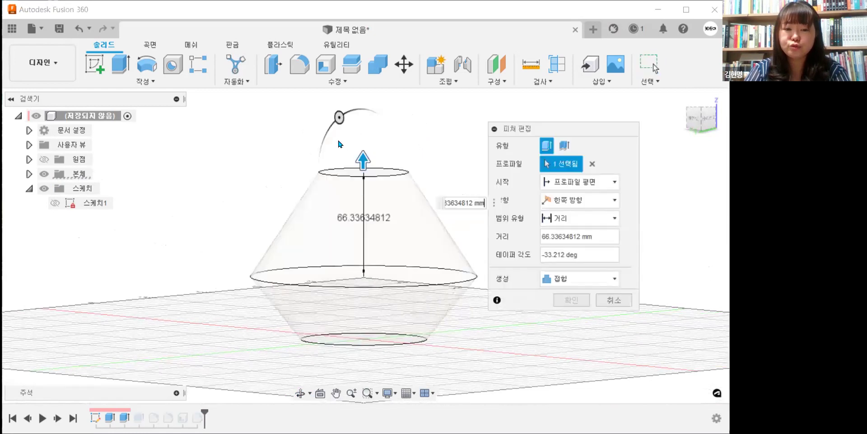
drag(339, 119, 334, 121)
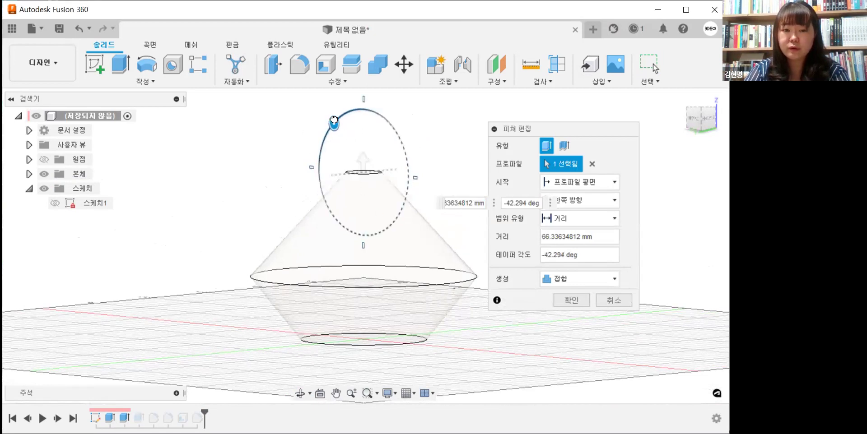
middle_drag(538, 307, 527, 283)
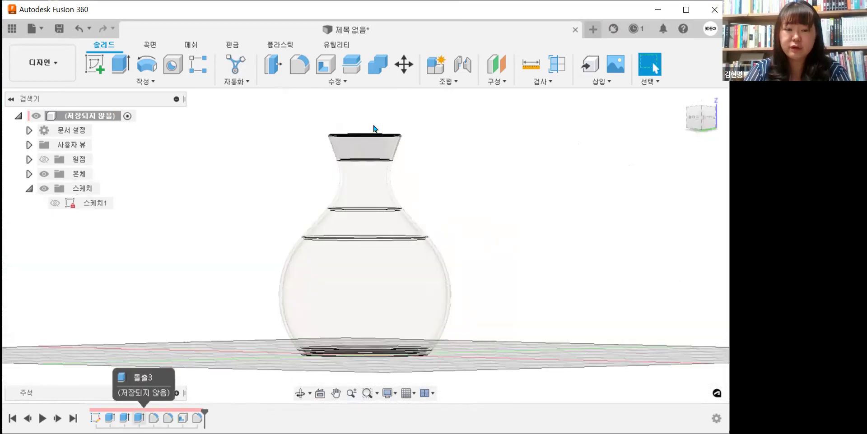
Set the taper angle of the third extrusion, which forms the vase's rim section, to 34.121 deg.
double_click(380, 144)
drag(382, 124, 392, 132)
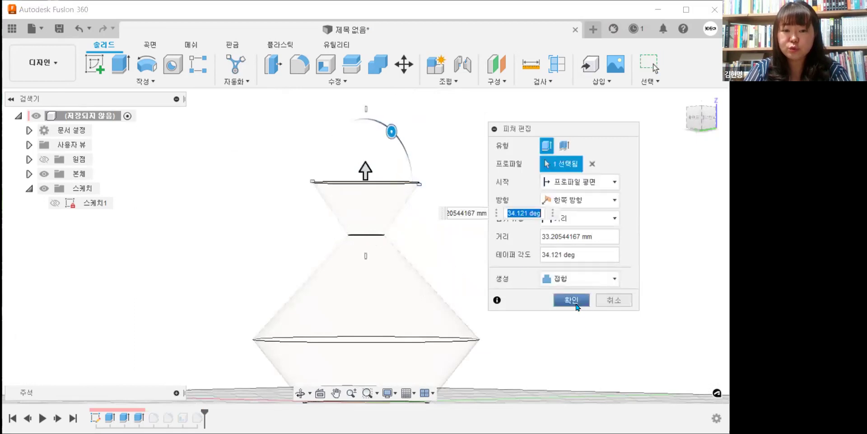
click(574, 302)
Inspect the reshaped vase from several angles and look through the available solid creation commands.
shift+middle_drag(498, 326, 498, 333)
middle_drag(498, 333, 468, 293)
middle_drag(462, 324, 474, 338)
scroll(465, 315, up, 1)
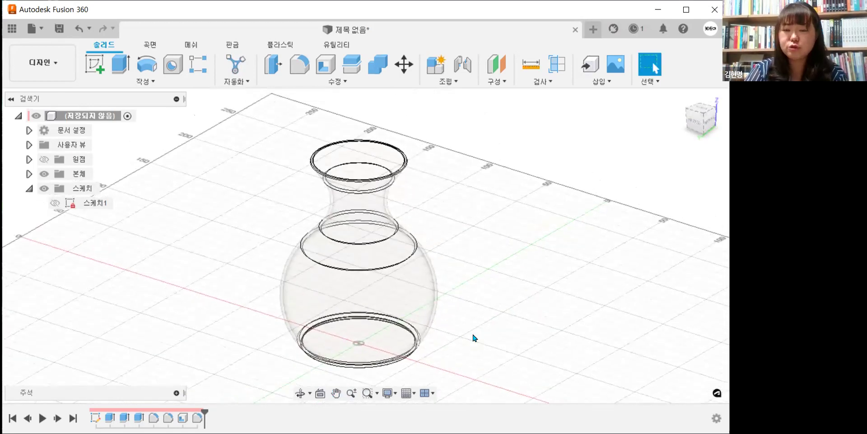
shift+middle_drag(470, 306, 476, 318)
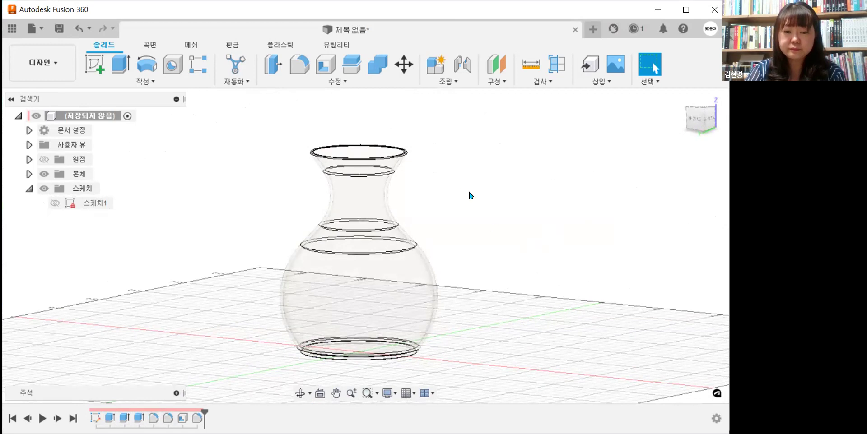
shift+middle_drag(457, 273, 543, 276)
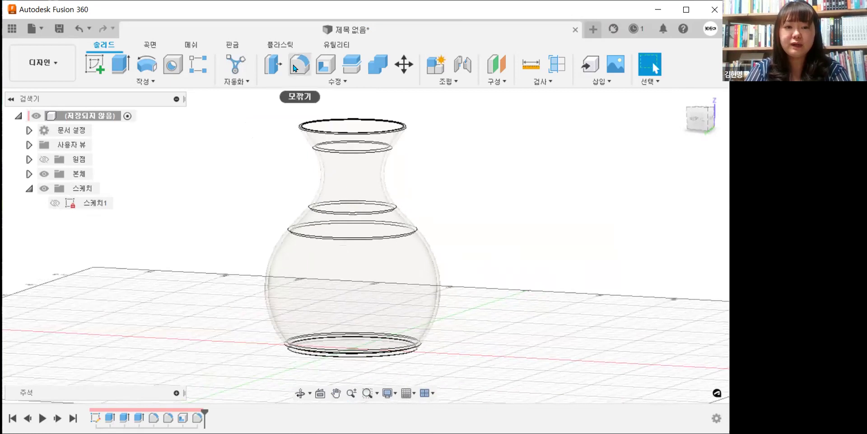
middle_drag(542, 298, 513, 319)
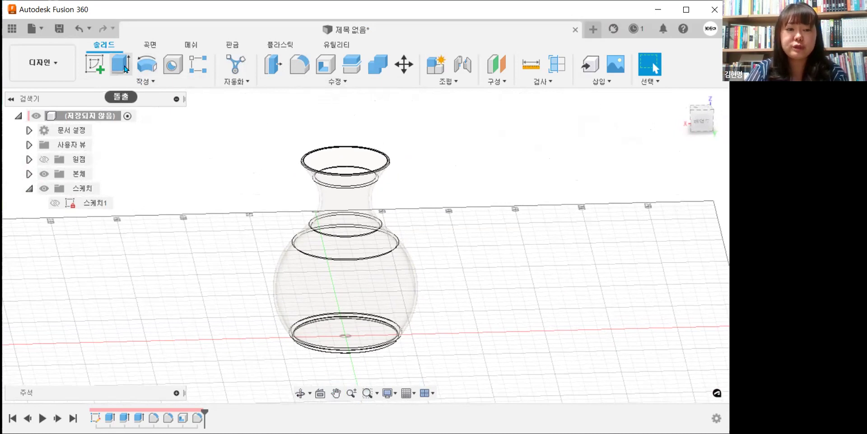
click(138, 82)
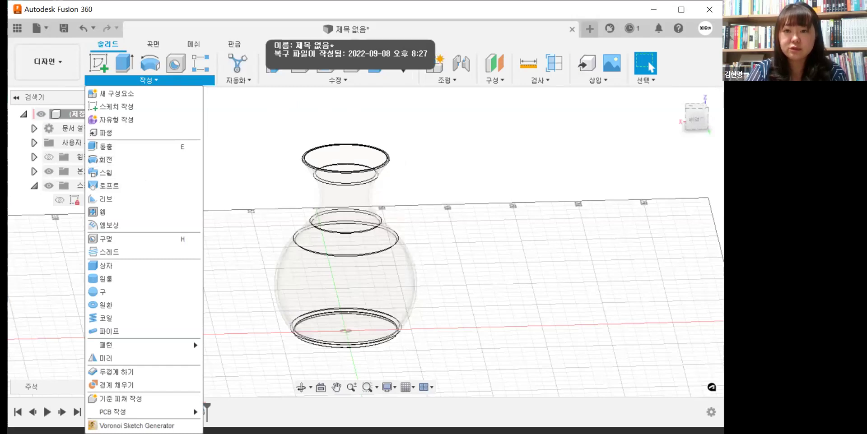
key(Escape)
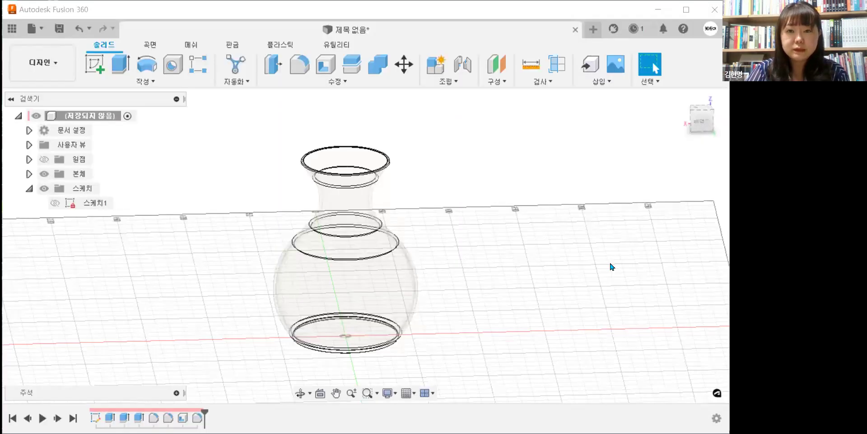
Create a new design and start a sketch on the vertical XZ plane.
click(592, 29)
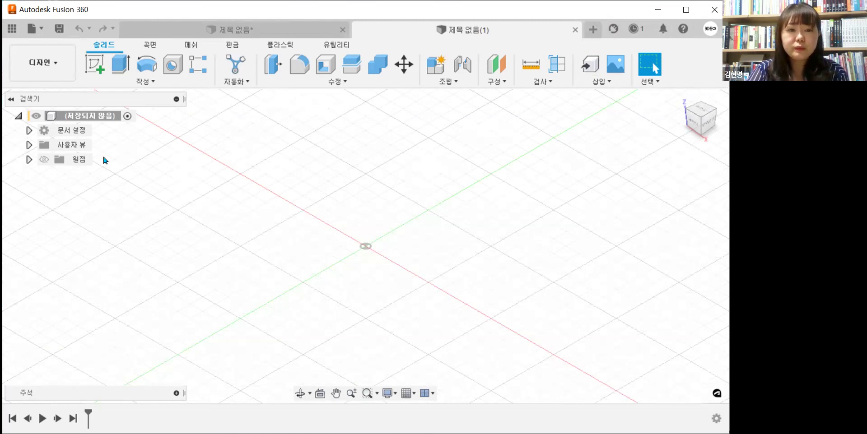
click(96, 68)
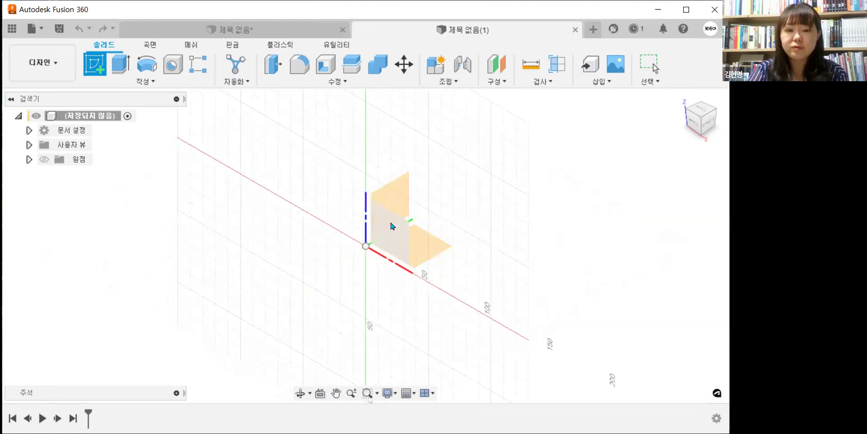
click(397, 246)
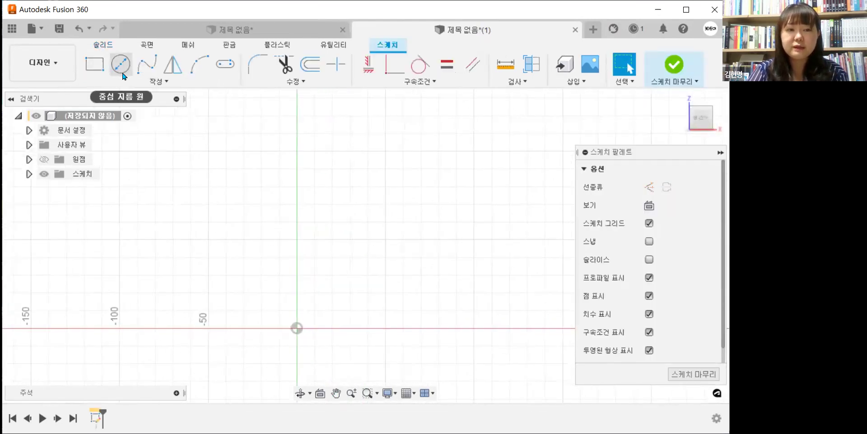
Sketch a two-point rectangle about 95 mm wide and 120 mm high, with its lower-left corner at the origin.
click(95, 64)
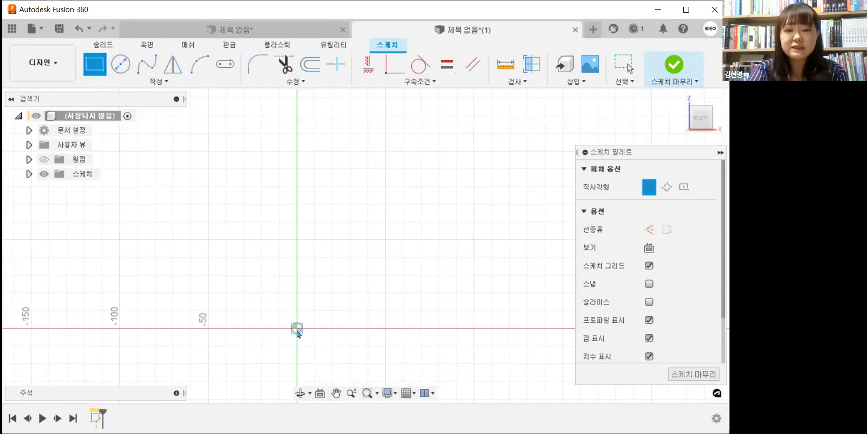
click(468, 119)
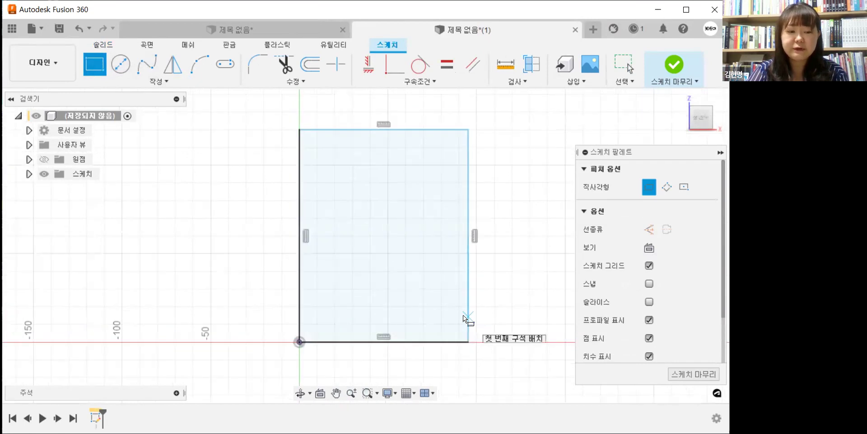
key(Escape)
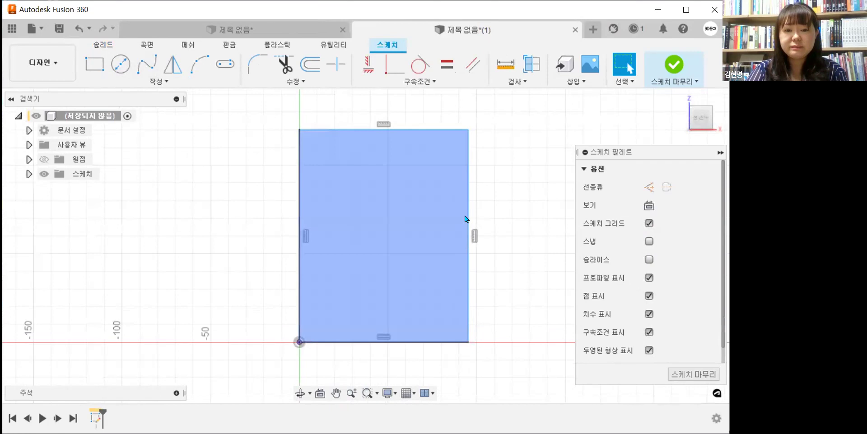
Delete the rectangle's vertical side opposite the origin, leaving the profile open there.
click(470, 223)
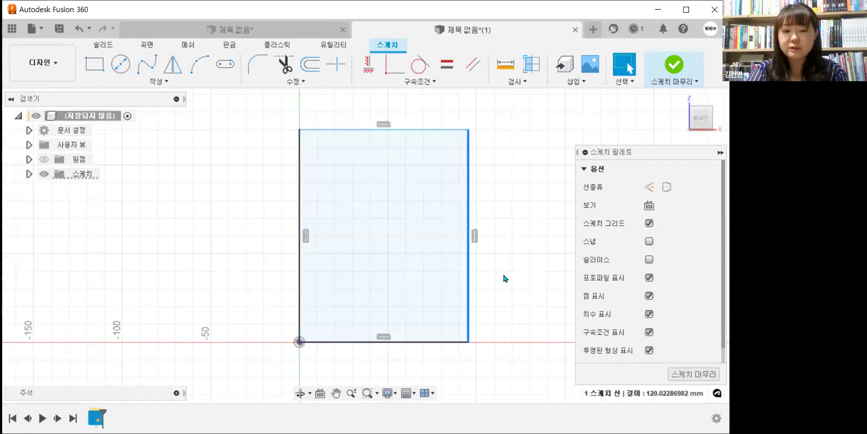
click(505, 278)
click(469, 272)
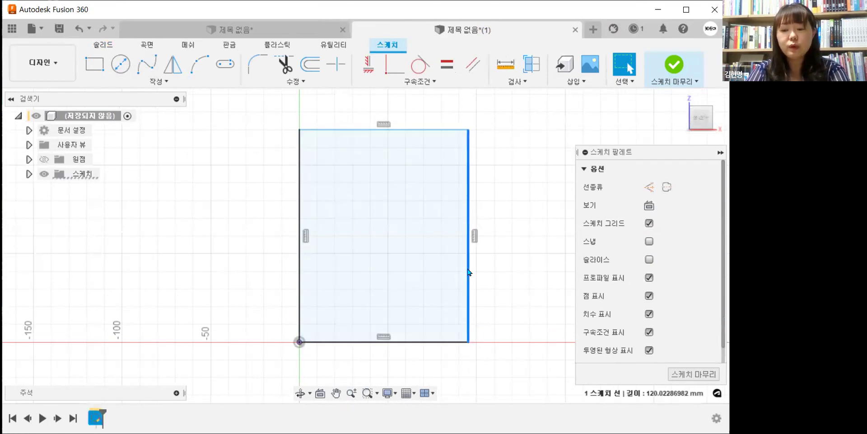
key(Delete)
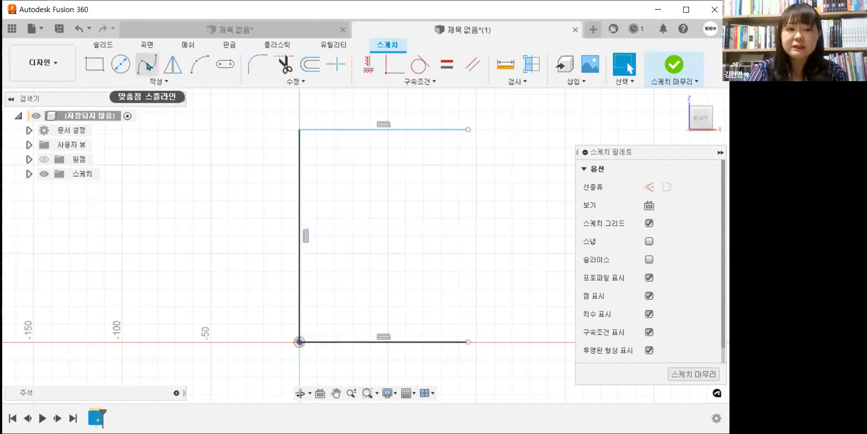
Close the profile with an S-shaped fit point spline from the upper line's free end through three intermediate points to the lower line's free end.
click(154, 84)
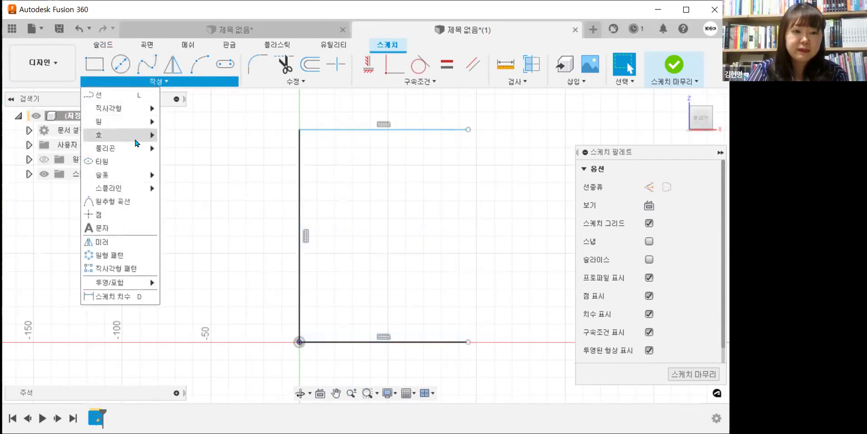
mouse_move(134, 192)
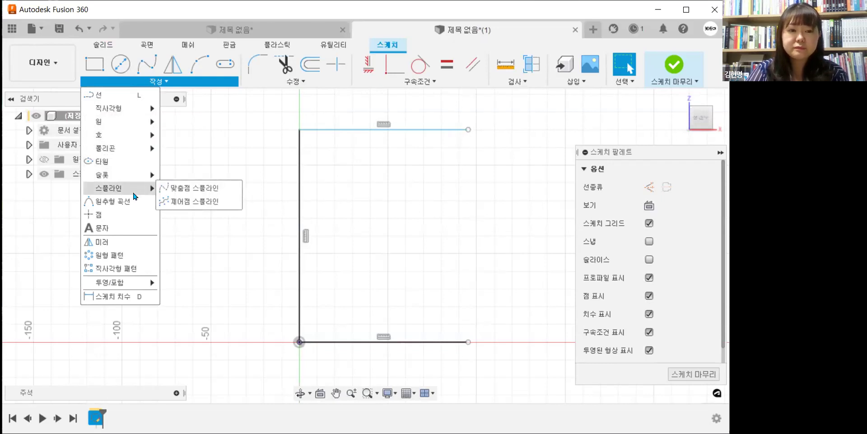
click(207, 189)
click(468, 129)
click(425, 192)
click(489, 230)
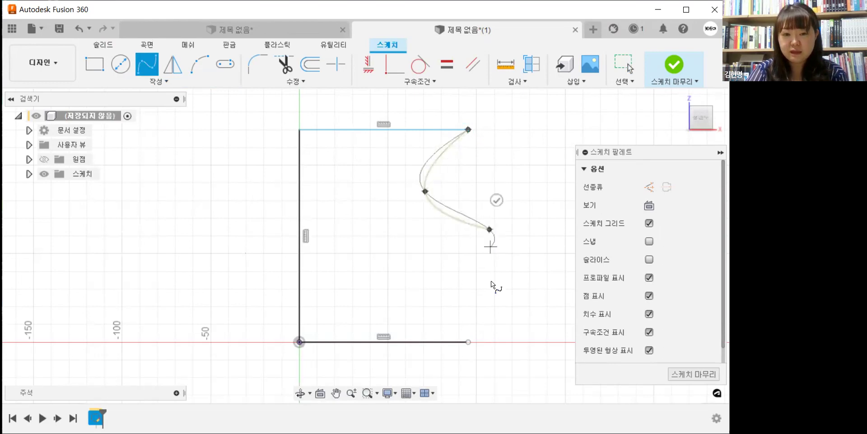
click(487, 310)
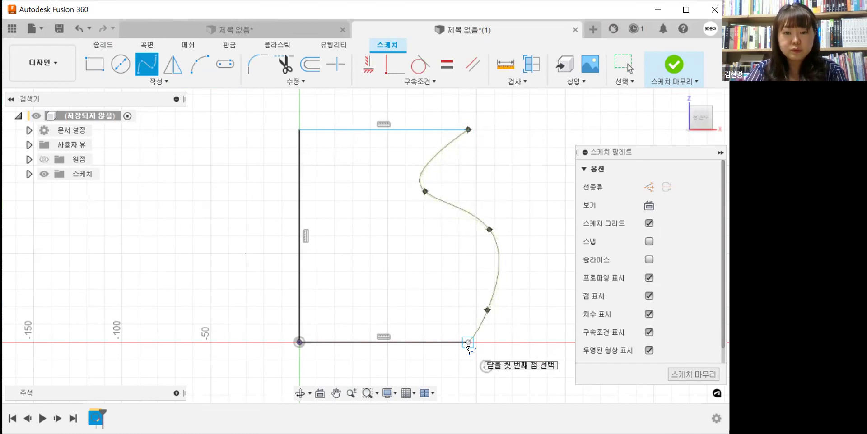
click(464, 342)
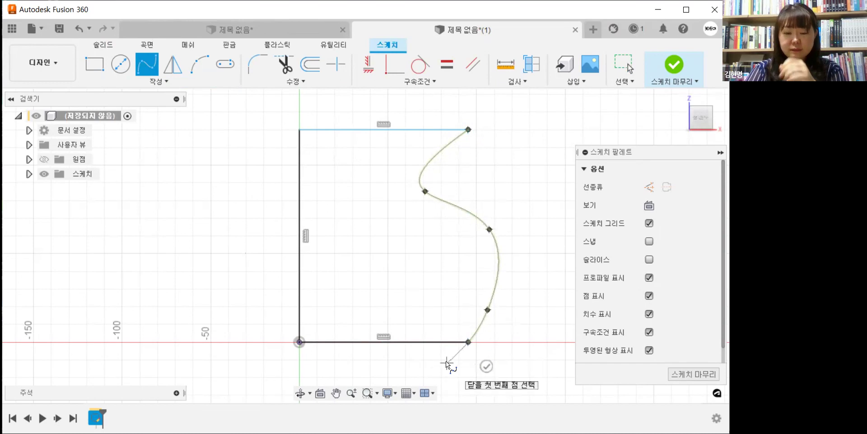
click(484, 366)
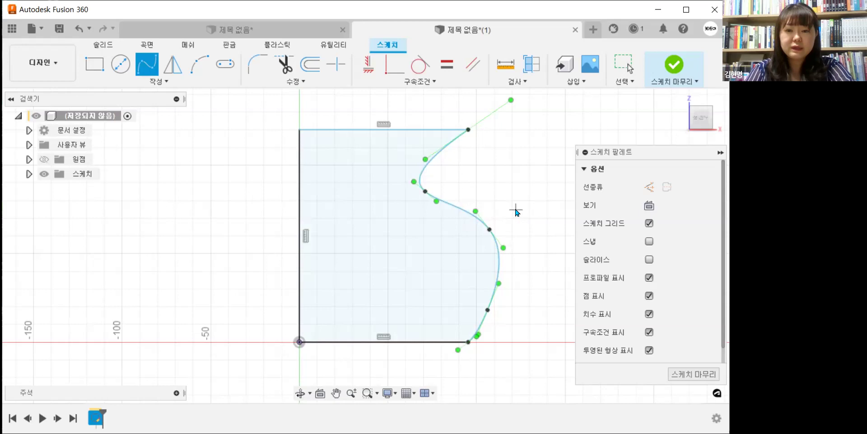
Reshape the vase profile by moving the spline's fit points and both endpoints inward, with the upper endpoint about 54 mm out and 136 mm high.
drag(469, 131, 436, 118)
drag(425, 191, 402, 183)
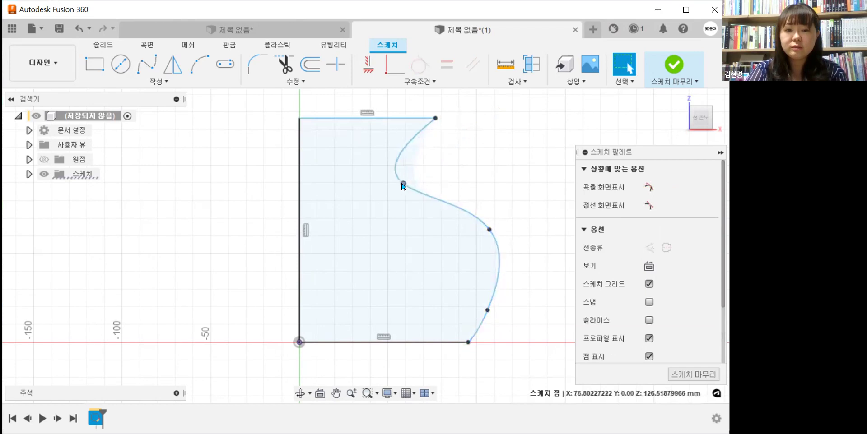
drag(490, 230, 467, 248)
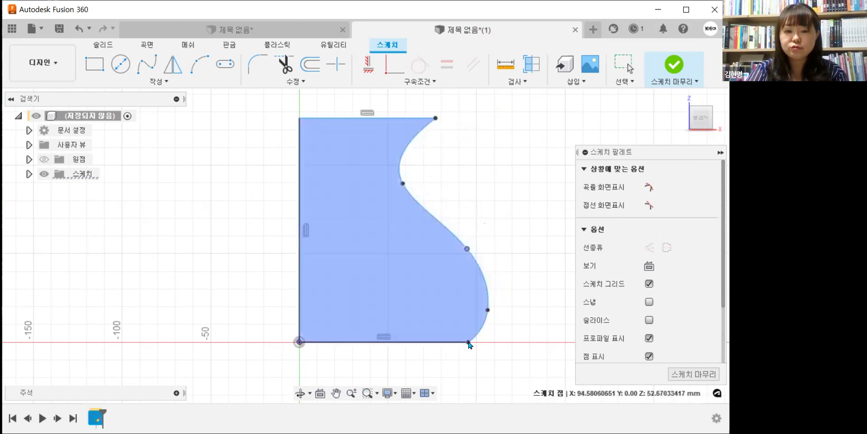
drag(467, 343, 437, 342)
drag(485, 308, 465, 304)
drag(468, 251, 454, 256)
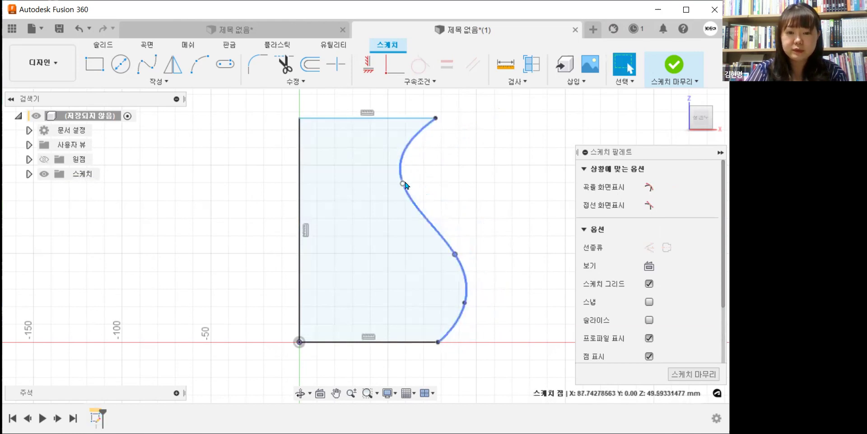
drag(404, 185, 361, 187)
mouse_move(435, 118)
mouse_down()
mouse_move(374, 124)
mouse_move(396, 105)
mouse_up()
Refine the vase belly by moving the base endpoint and lowest fit point inward and raising the fit point above them.
middle_drag(458, 273, 474, 287)
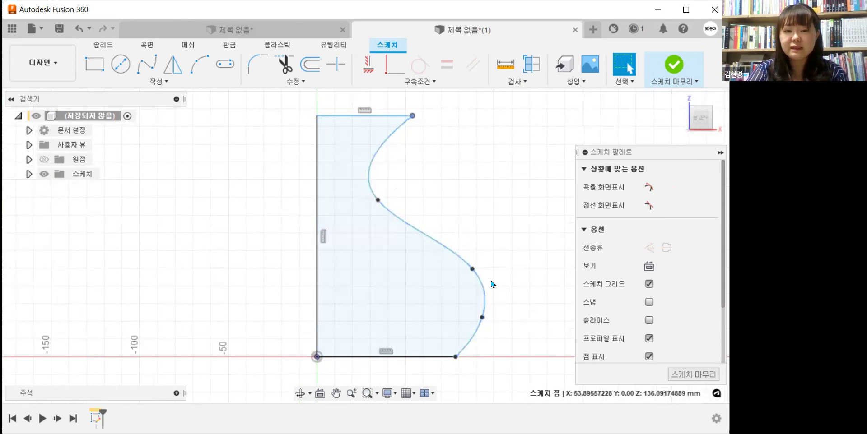
drag(455, 357, 442, 357)
drag(482, 318, 468, 316)
drag(472, 269, 464, 241)
click(542, 234)
scroll(480, 354, down, 2)
mouse_move(480, 354)
middle_down()
mouse_move(455, 312)
mouse_move(460, 328)
middle_up()
Convert the profile's vertical line through the origin into a centerline.
click(323, 255)
click(323, 256)
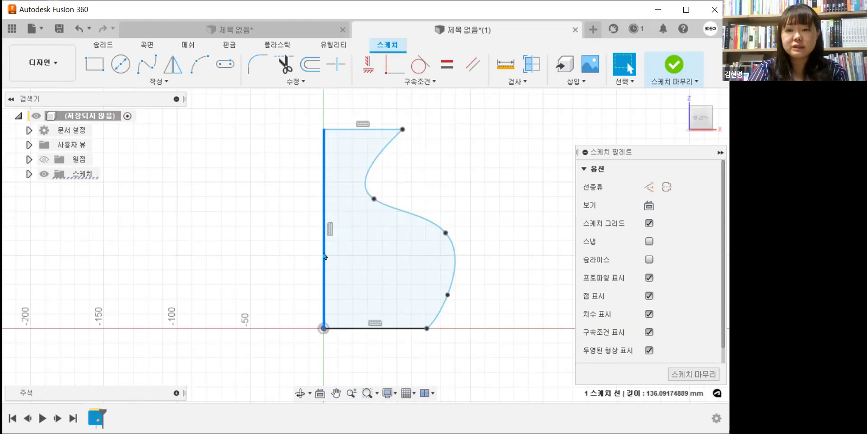
middle_drag(339, 290, 359, 298)
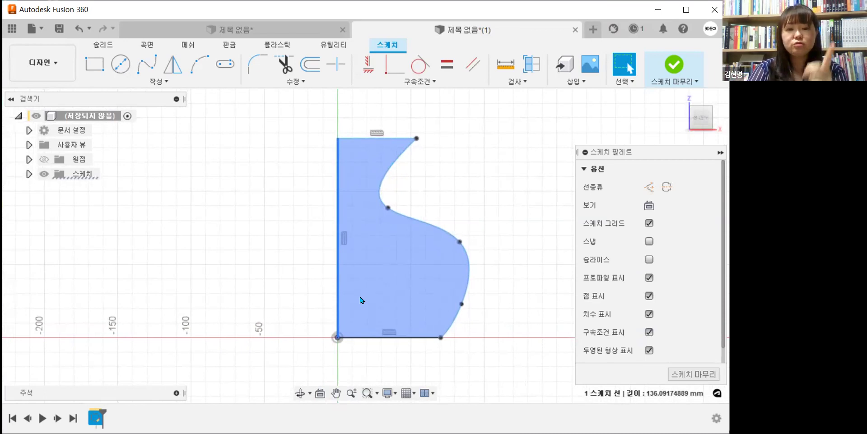
click(519, 323)
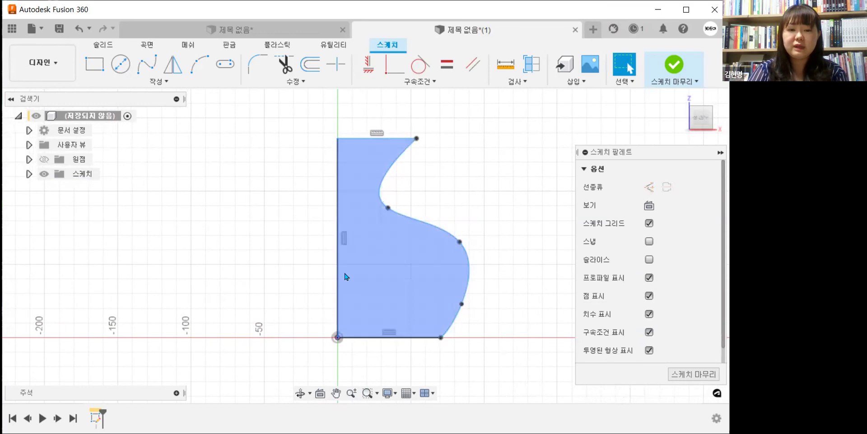
click(338, 271)
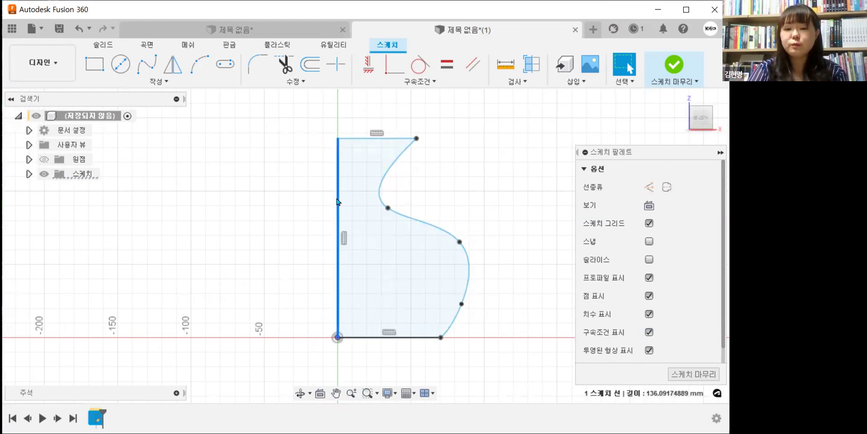
mouse_move(664, 153)
mouse_down()
mouse_move(593, 129)
mouse_move(524, 176)
mouse_move(468, 186)
mouse_up()
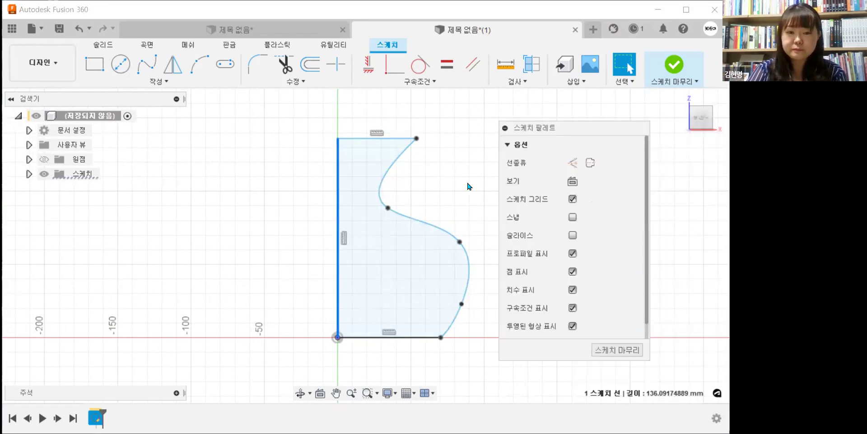
click(337, 242)
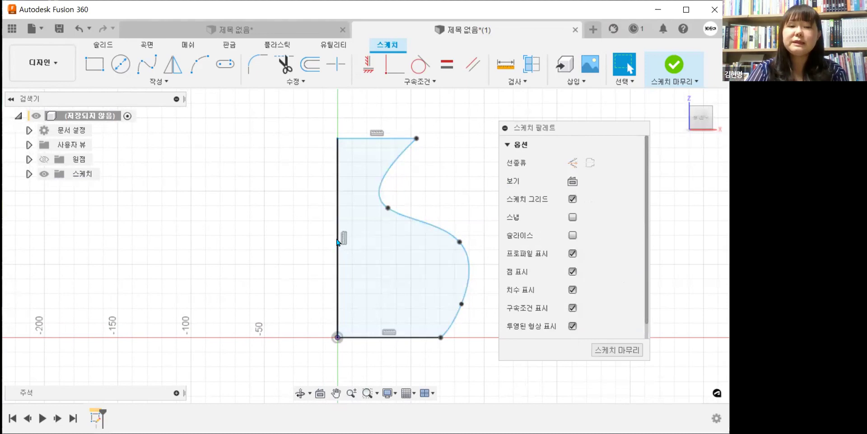
click(337, 243)
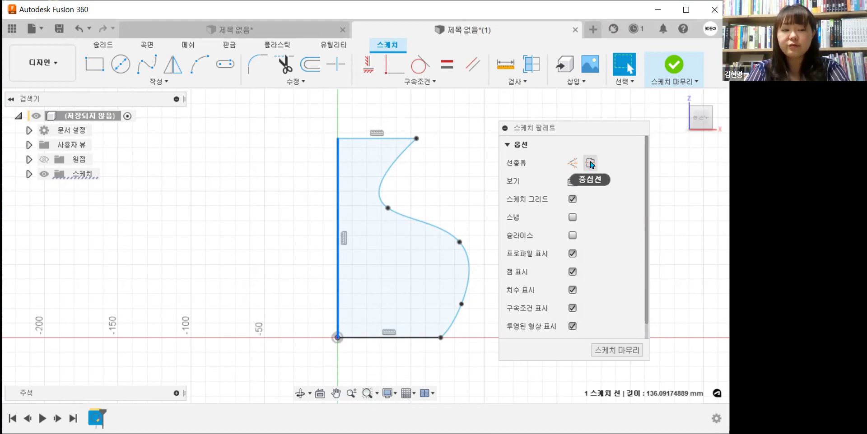
click(444, 199)
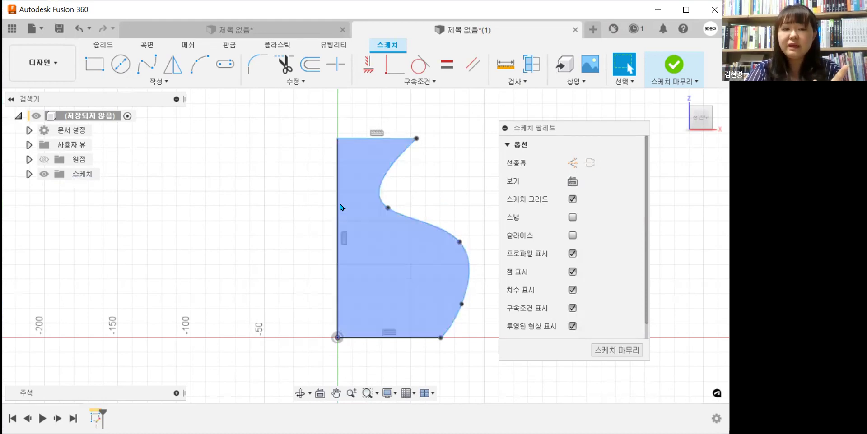
click(337, 204)
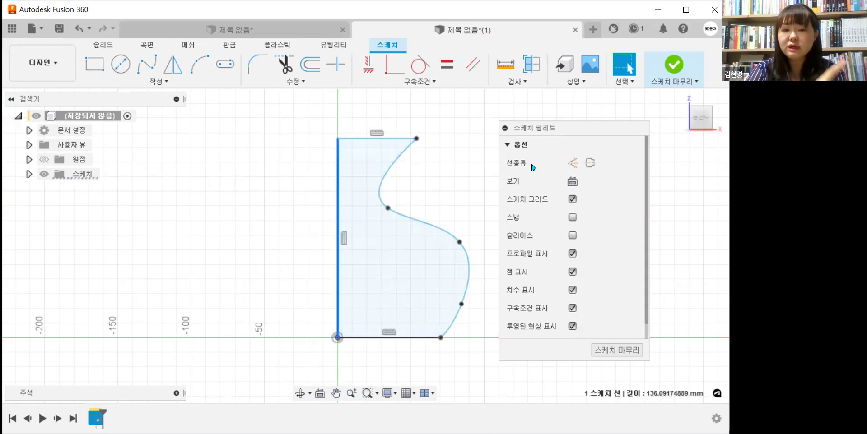
click(591, 163)
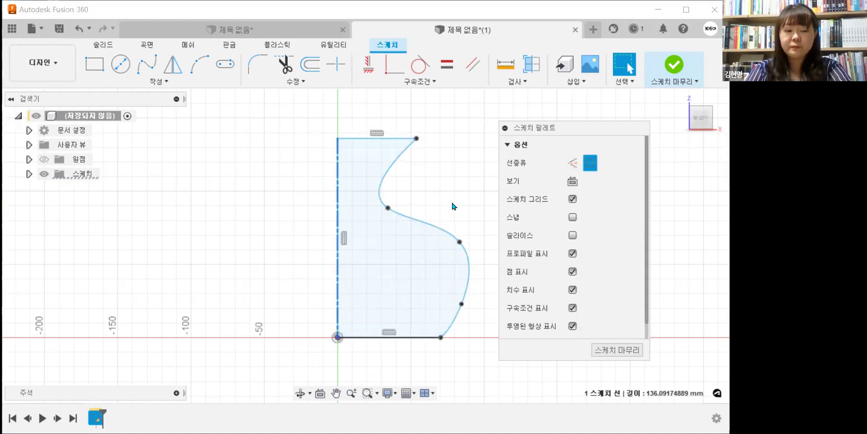
click(335, 216)
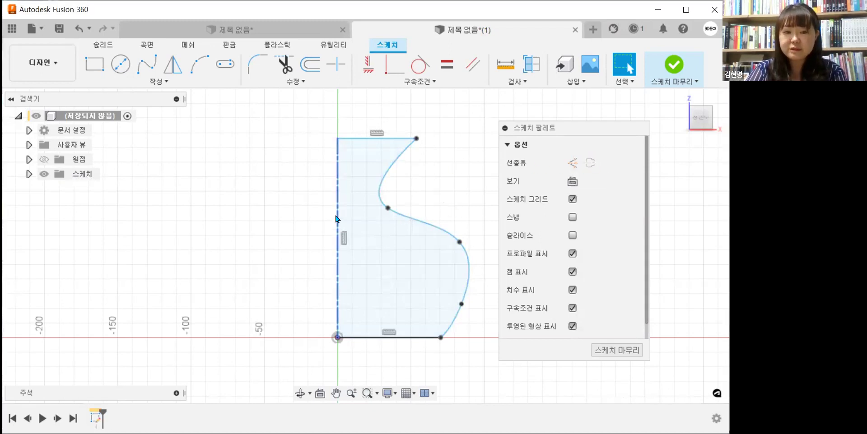
click(336, 219)
click(454, 179)
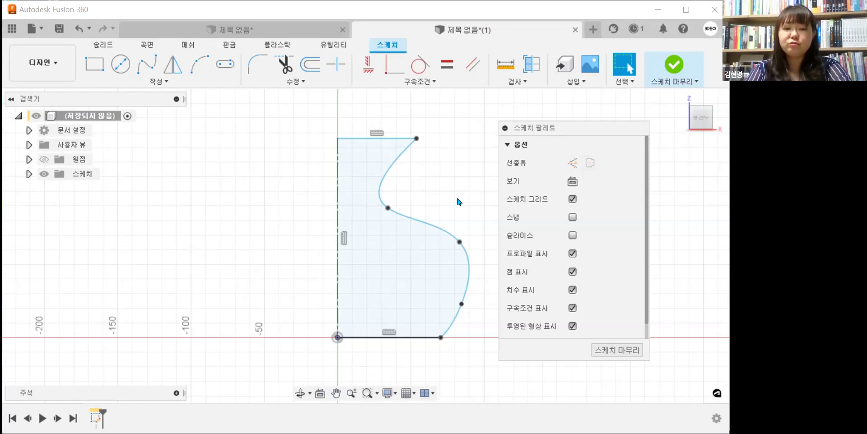
Select the spline, the upper horizontal line and the vertical line in turn to compare their centerline option.
click(440, 230)
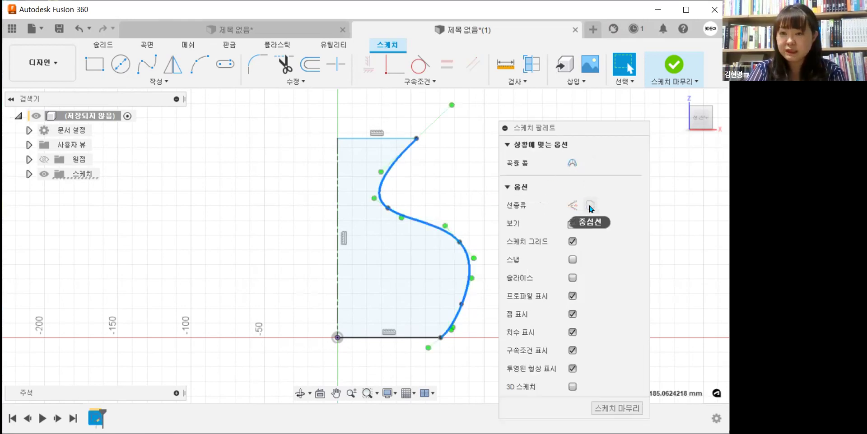
key(Escape)
click(379, 140)
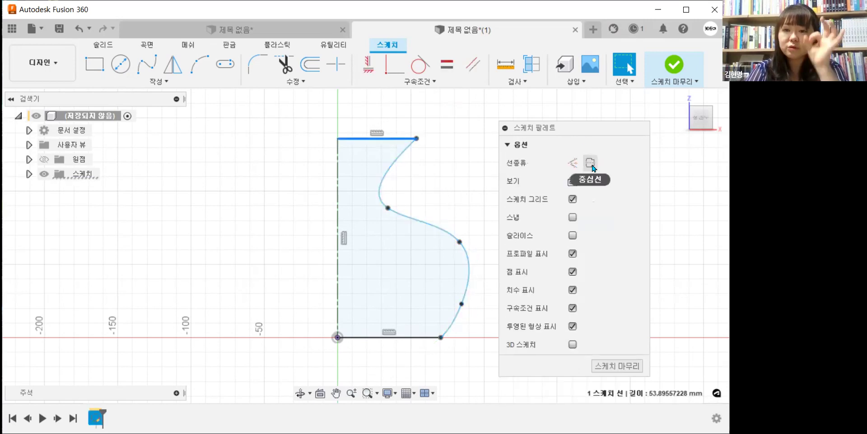
key(Escape)
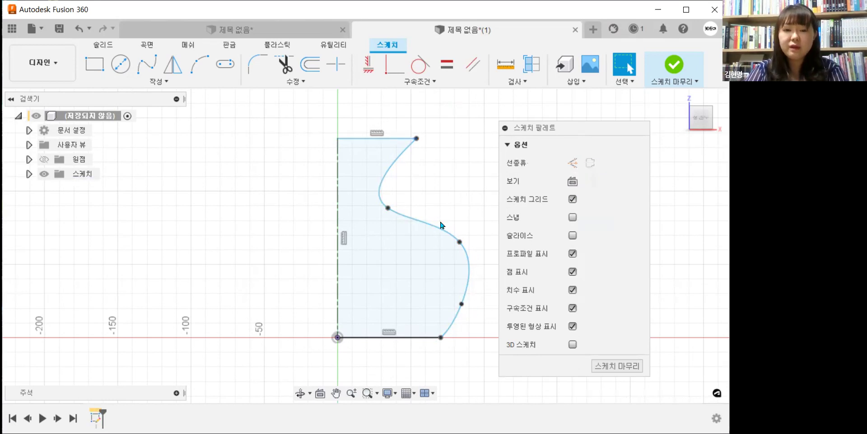
click(440, 231)
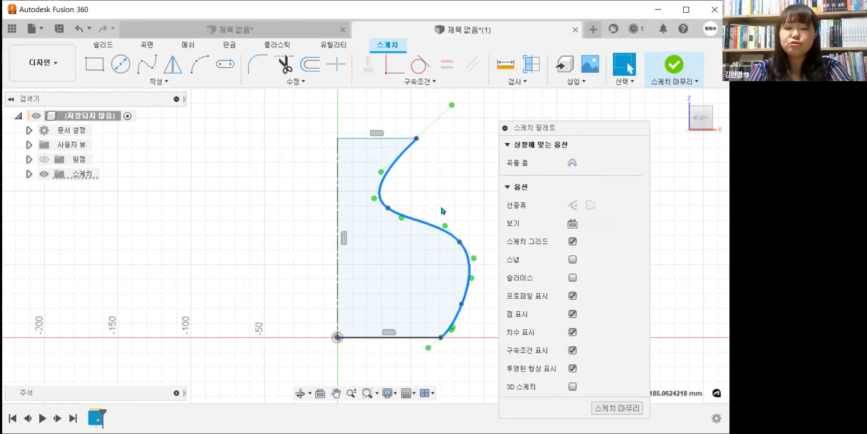
key(Escape)
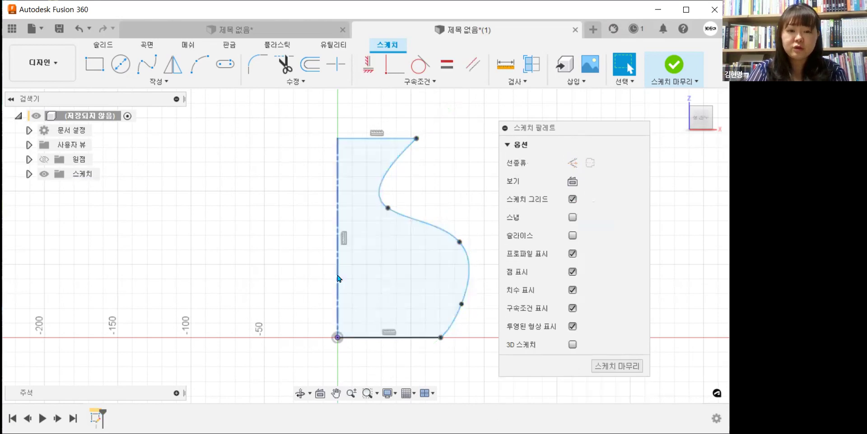
click(337, 278)
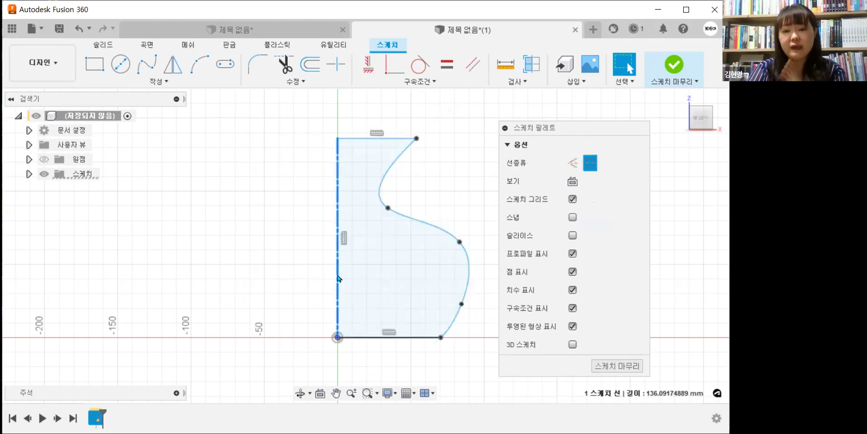
click(460, 185)
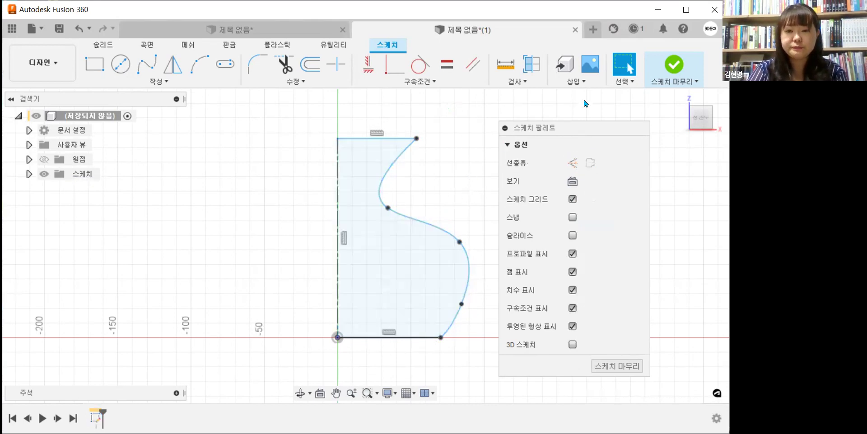
Finish the vase profile sketch and return to solid modelling.
drag(593, 133, 627, 148)
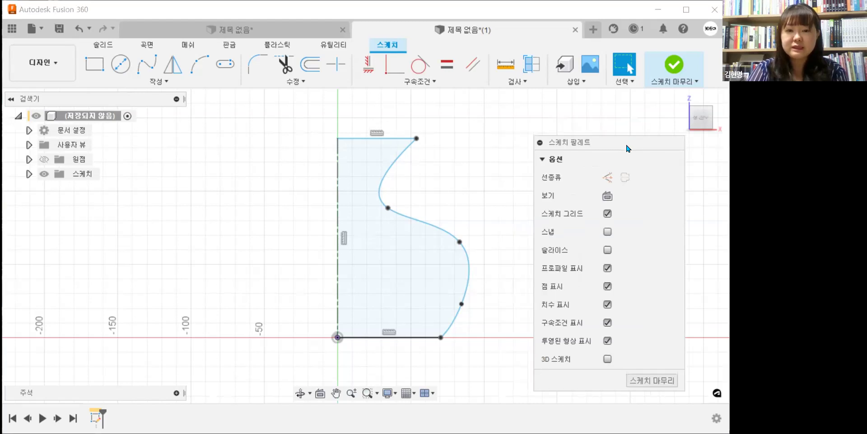
middle_drag(356, 314, 322, 318)
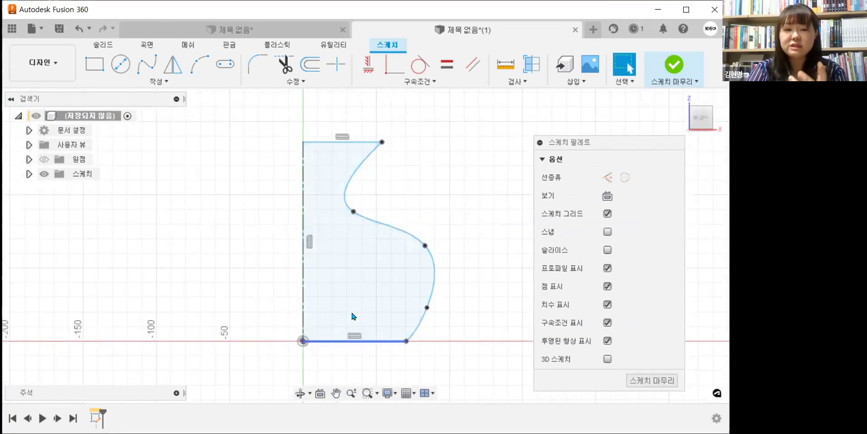
click(681, 62)
mouse_move(508, 316)
shift+middle_down()
mouse_move(493, 316)
mouse_move(353, 218)
shift+middle_up()
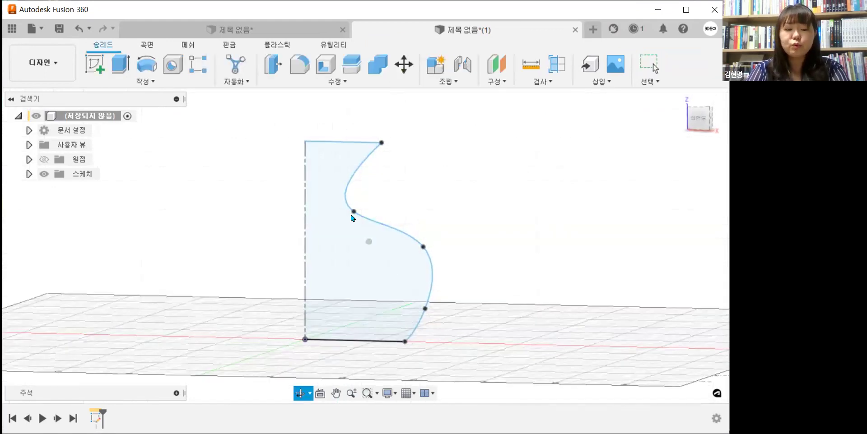
Set up a Revolve of the closed profile about the vertical centerline, 360 degrees in one direction as a new body.
click(149, 83)
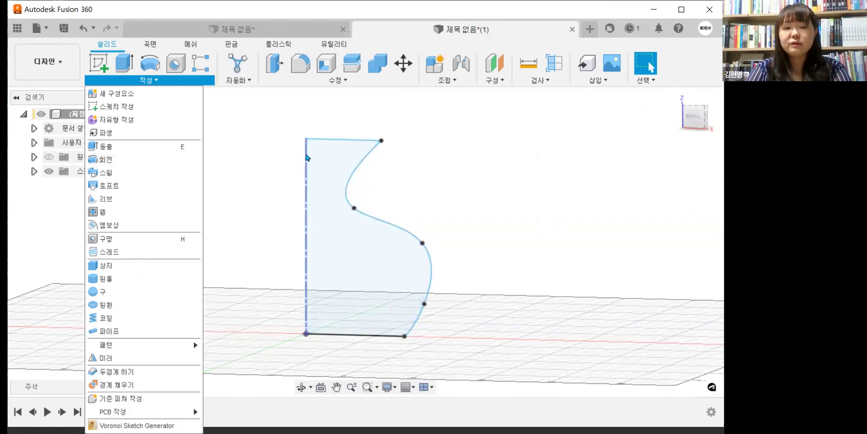
click(232, 150)
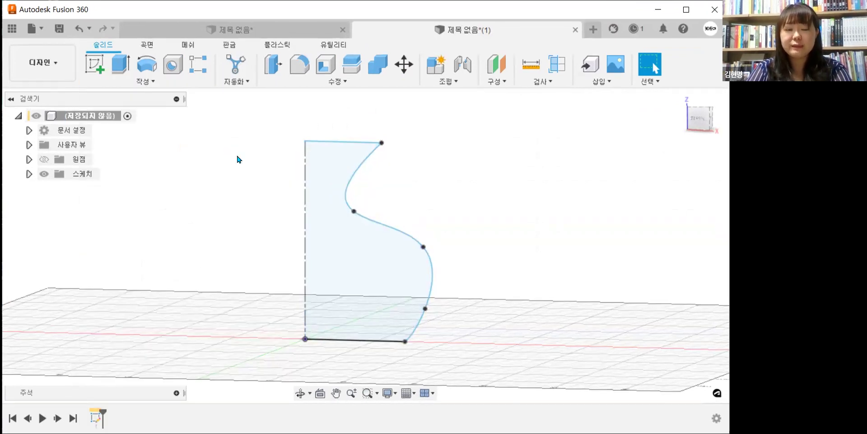
click(136, 82)
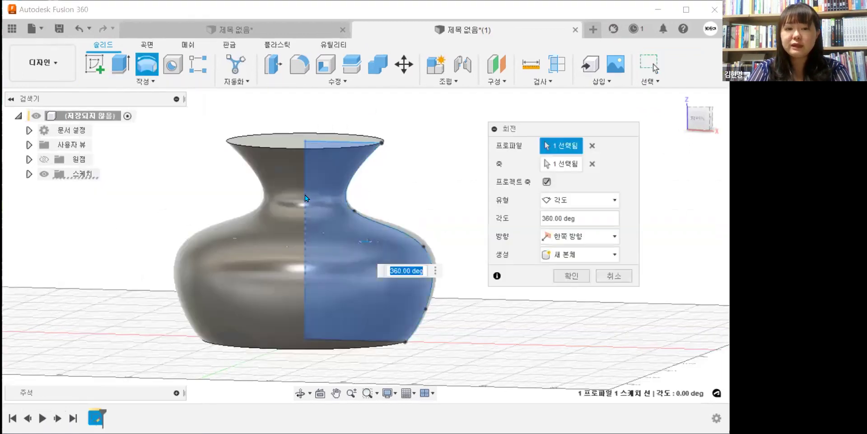
click(552, 170)
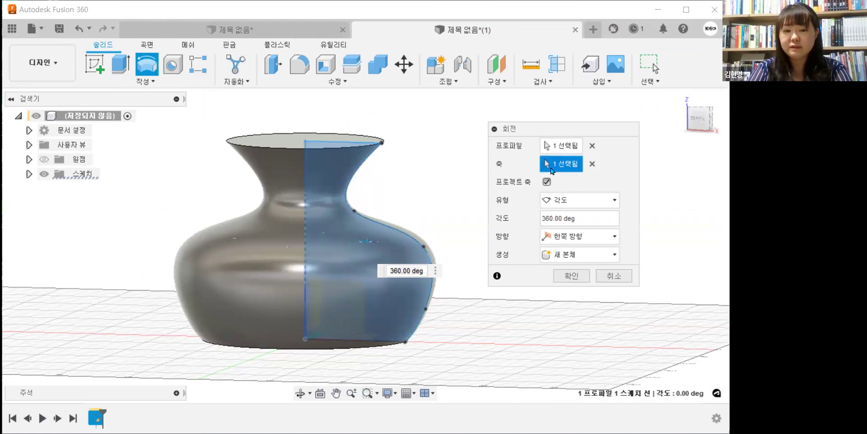
Clear the Revolve axis and reselect the profile's vertical centerline as the axis.
click(591, 164)
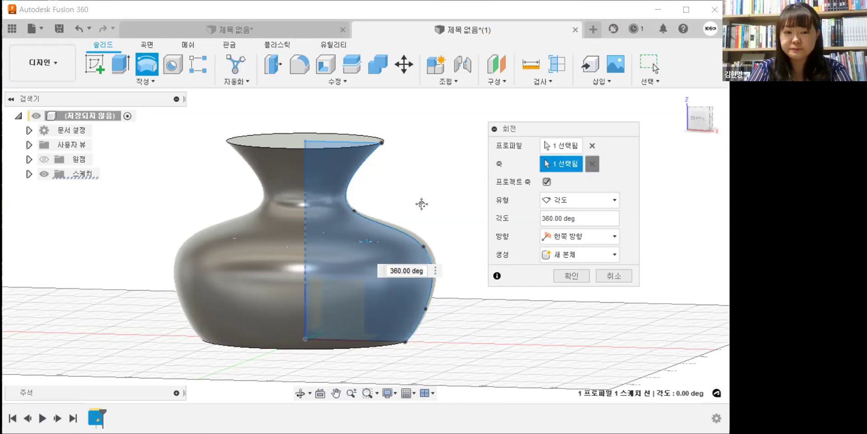
click(284, 211)
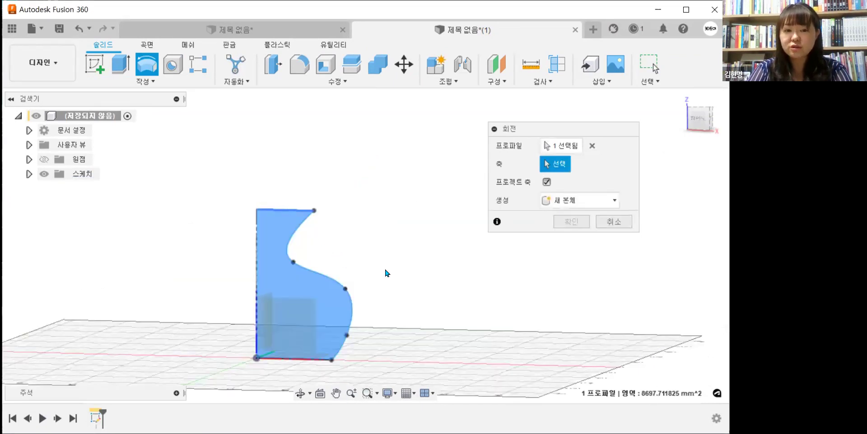
shift+middle_drag(379, 289, 363, 300)
click(591, 164)
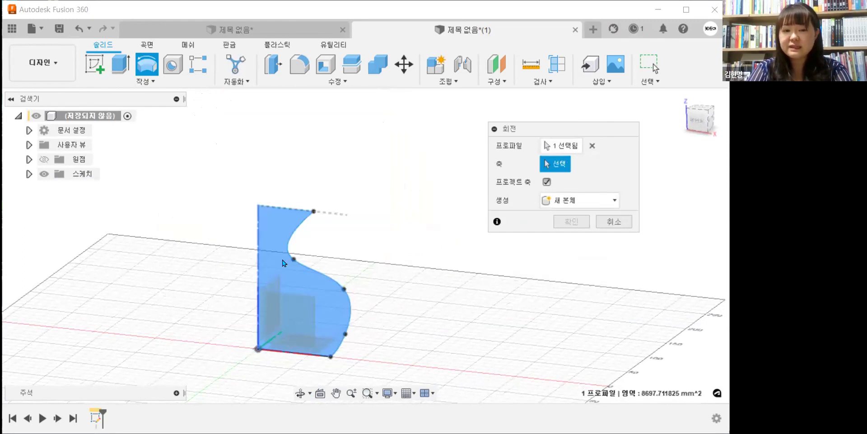
middle_drag(283, 261, 341, 261)
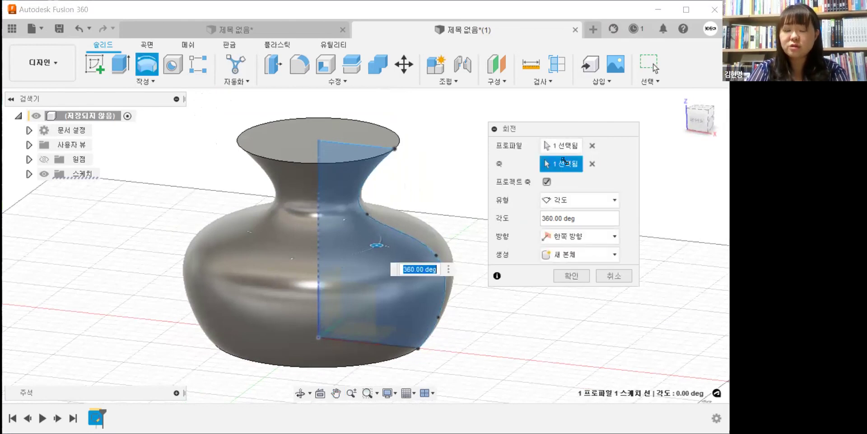
shift+middle_drag(419, 322, 402, 350)
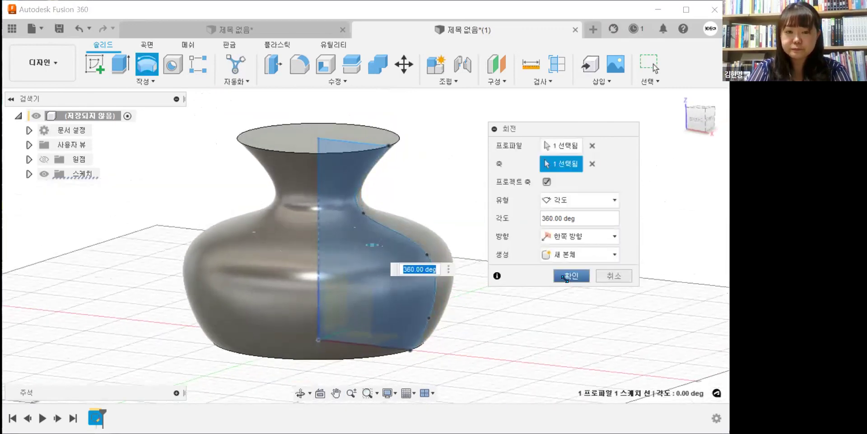
shift+middle_drag(431, 354, 431, 409)
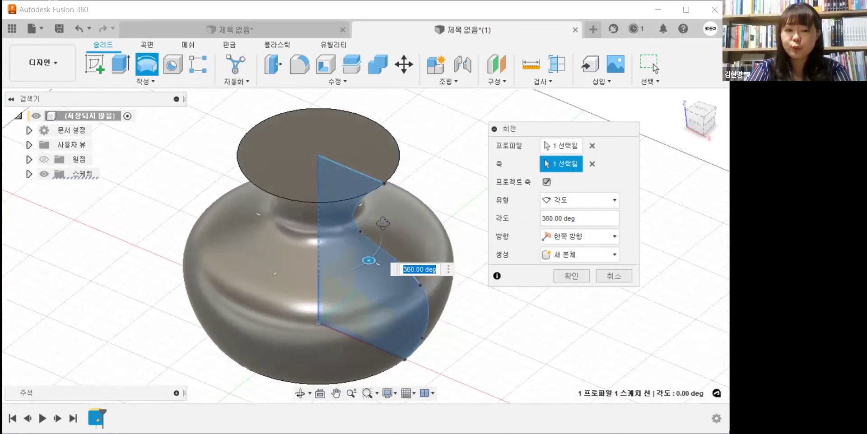
Set the revolve angle to 180 degrees and inspect the half-vase preview from several sides.
shift+middle_drag(383, 223, 385, 254)
text(180)
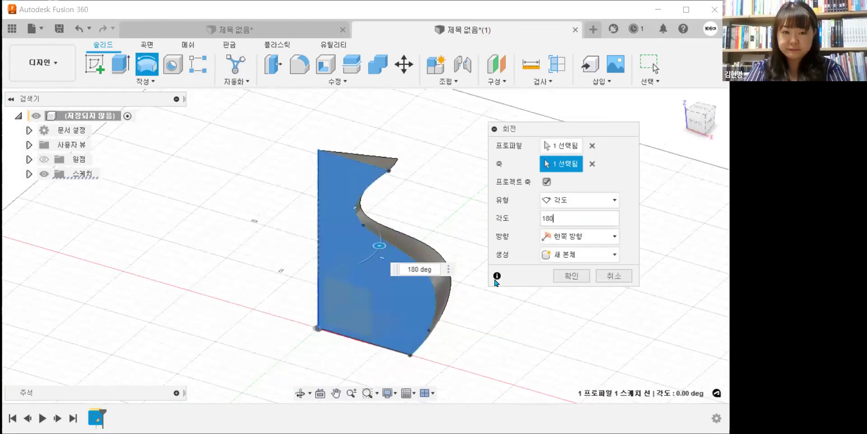
shift+middle_drag(467, 341, 362, 270)
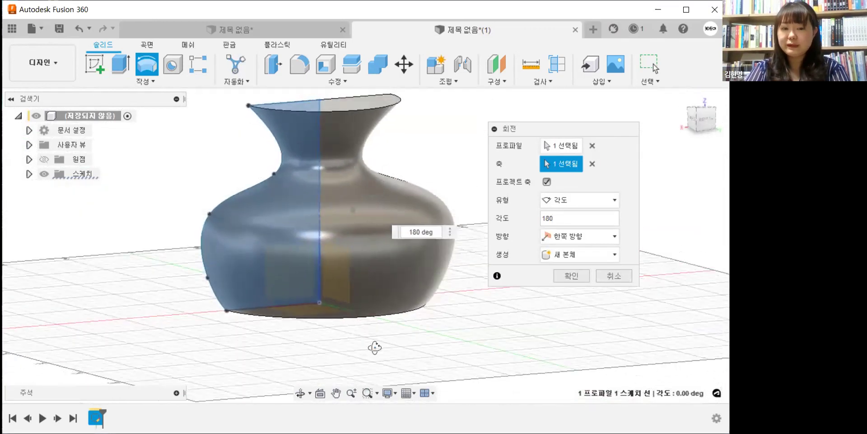
shift+middle_drag(397, 343, 414, 343)
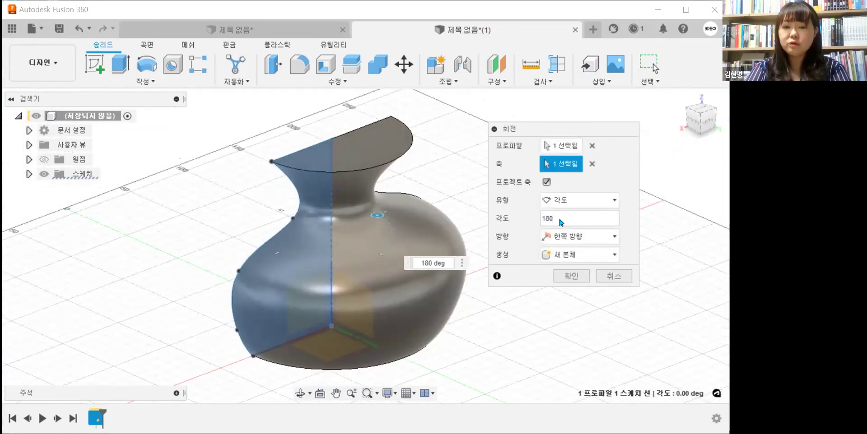
Set the revolve angle to 90 degrees and inspect the quarter-vase preview.
click(561, 221)
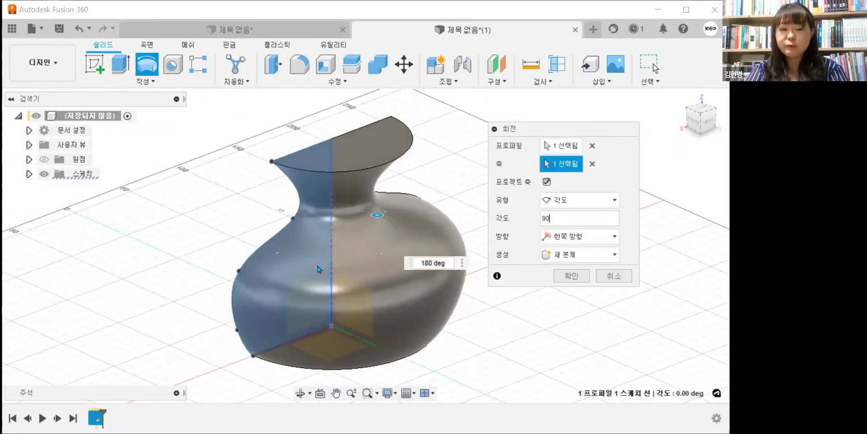
key(Return)
shift+middle_drag(318, 266, 385, 309)
shift+middle_drag(452, 299, 420, 322)
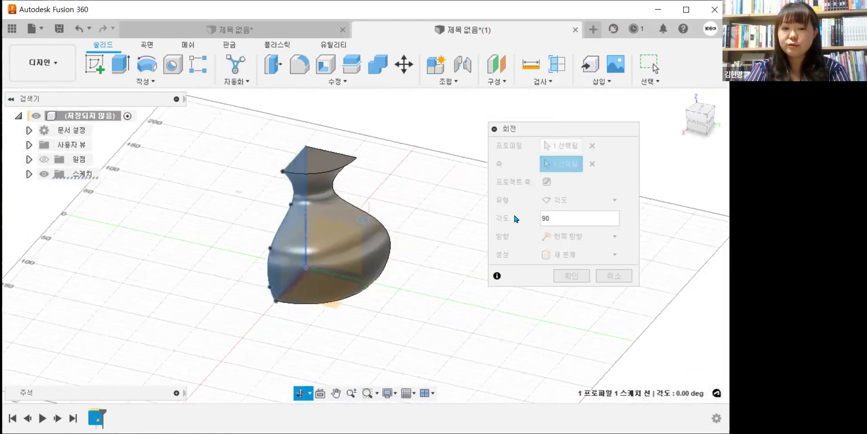
Set the revolve angle to 360 degrees and create the vase as a new body.
text(360)
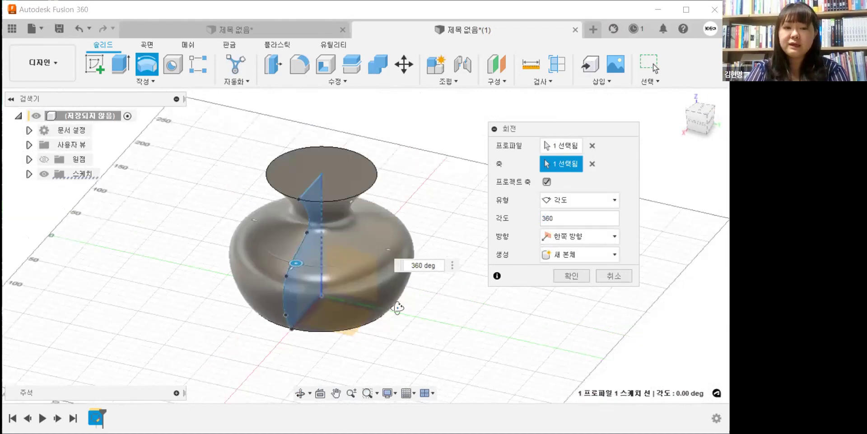
shift+middle_drag(380, 321, 382, 323)
scroll(381, 323, up, 3)
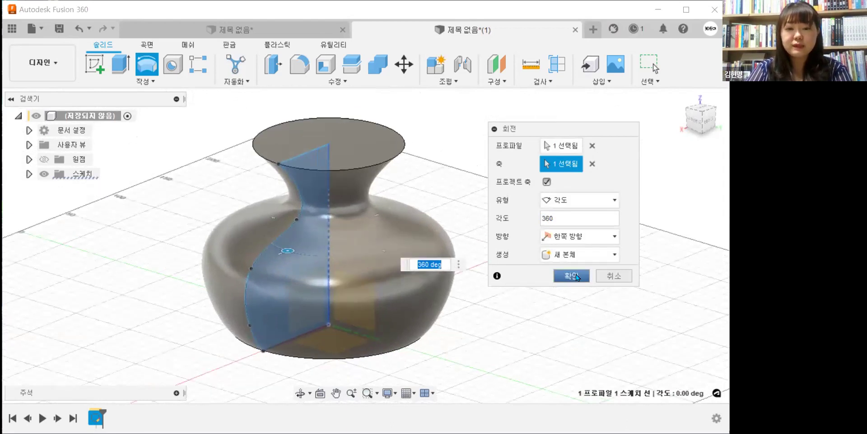
click(575, 275)
drag(606, 296, 651, 301)
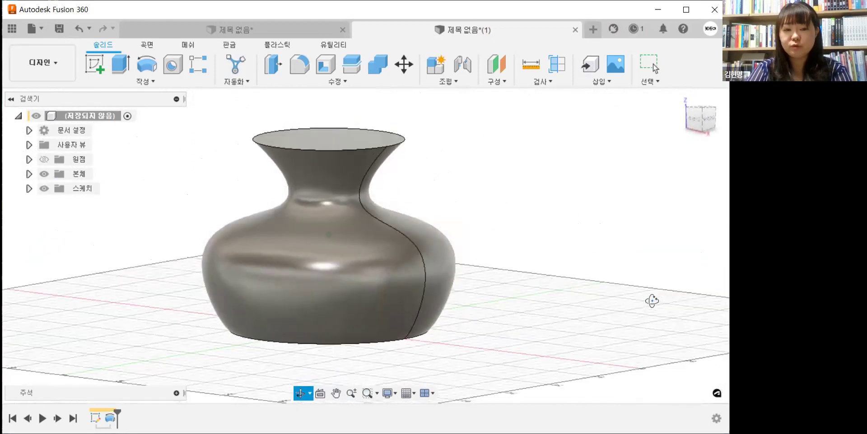
key(Escape)
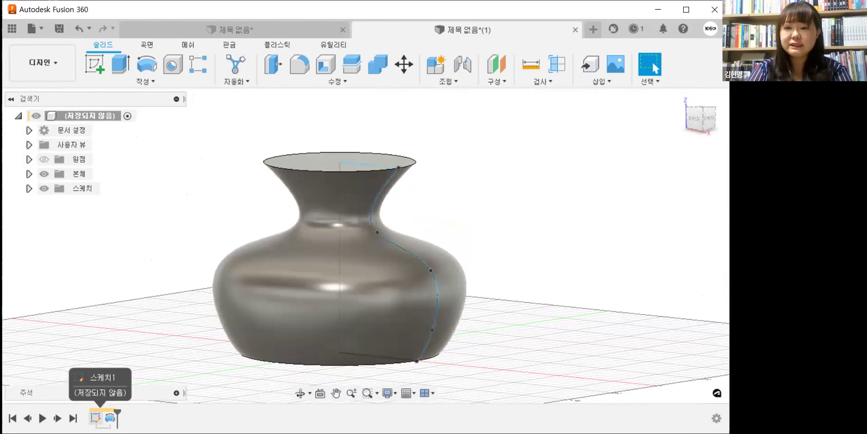
Edit the vase profile sketch, move its upper horizontal line upward to lengthen the neck, and finish the sketch.
click(95, 418)
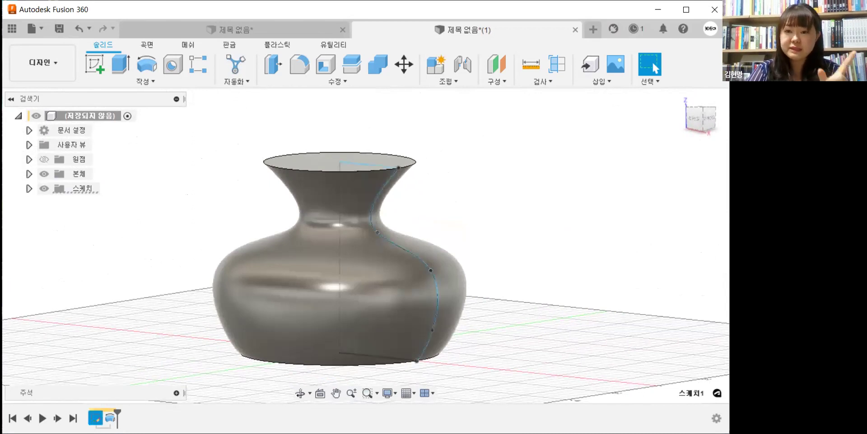
right_click(97, 418)
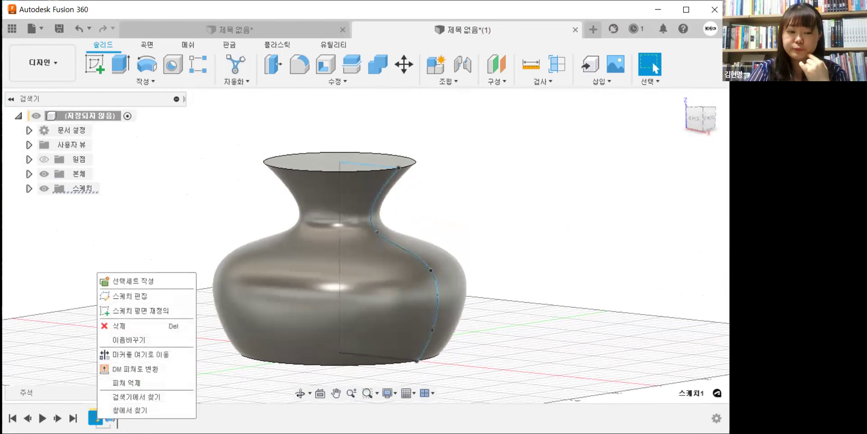
click(162, 300)
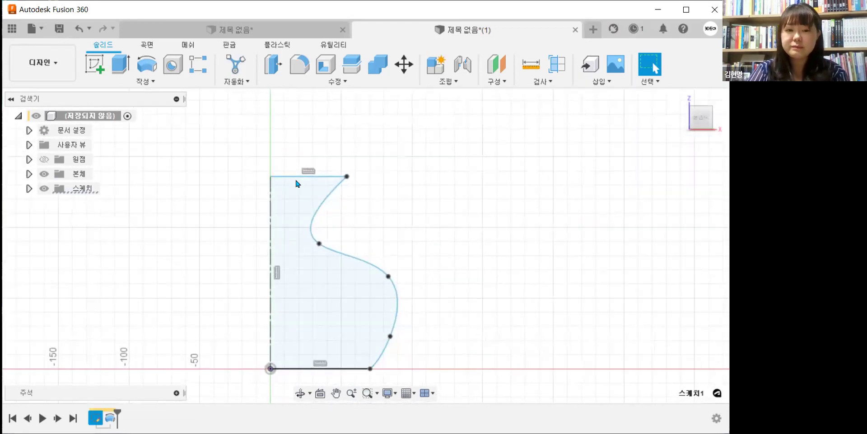
drag(298, 177, 301, 137)
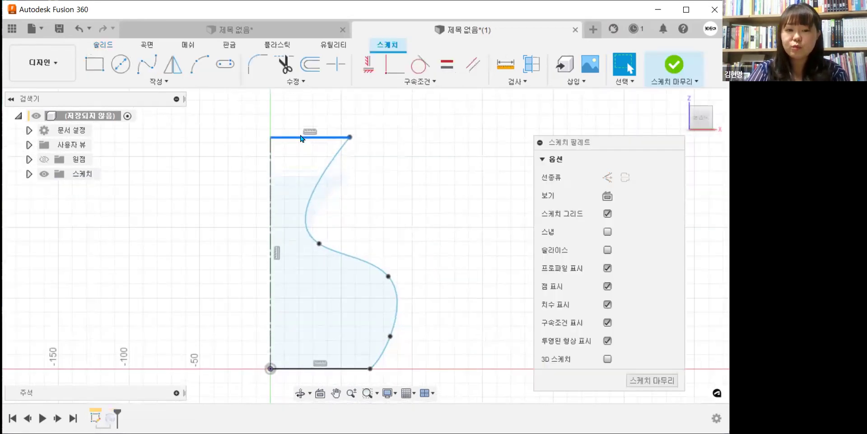
click(674, 67)
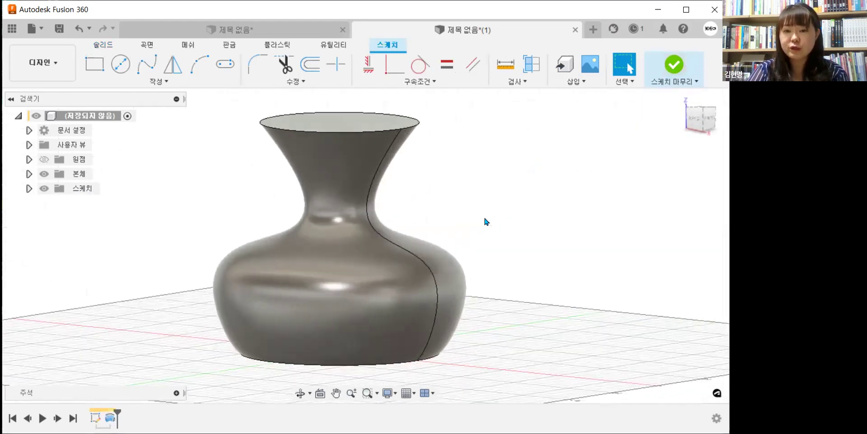
Expand the sketches folder and make the vase profile sketch visible alongside the revolved body.
scroll(472, 230, down, 2)
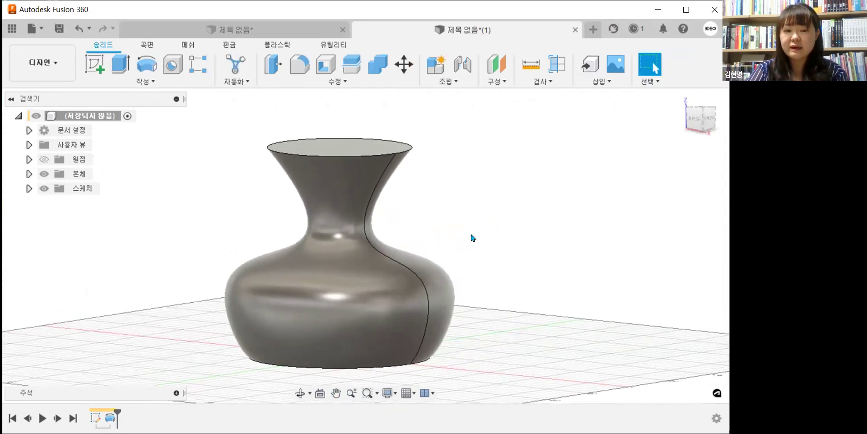
shift+middle_drag(435, 246, 532, 267)
scroll(487, 283, up, 1)
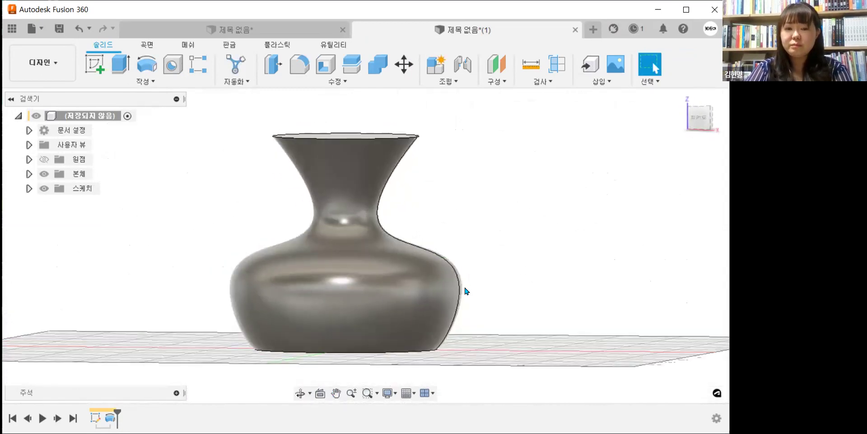
shift+middle_drag(504, 297, 500, 318)
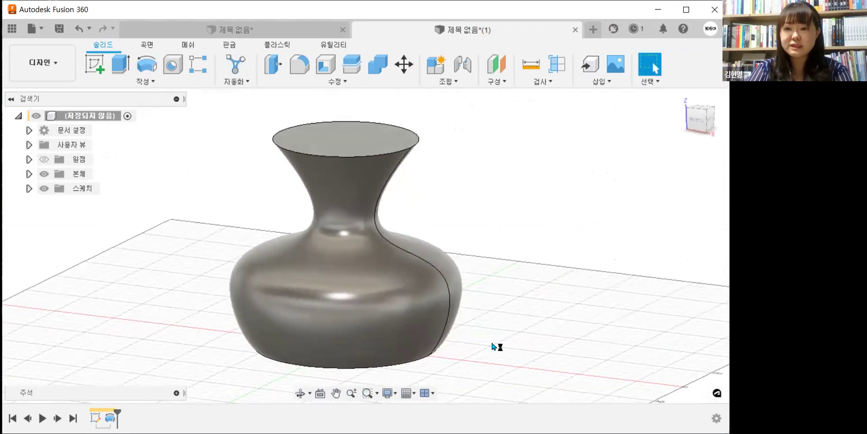
click(29, 189)
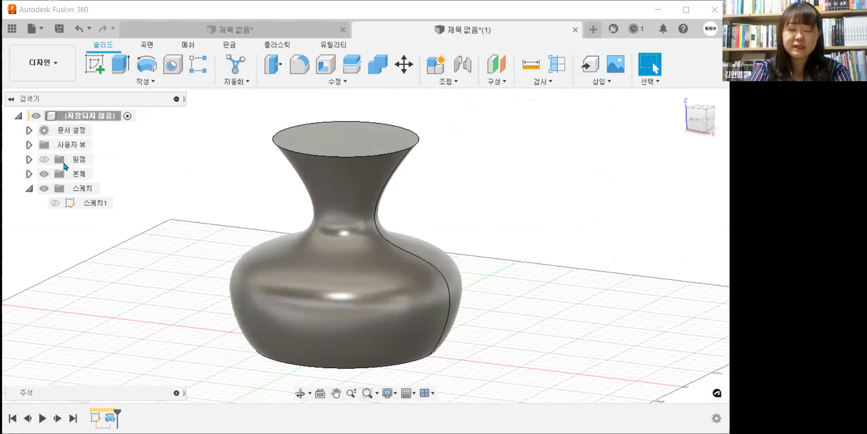
click(58, 207)
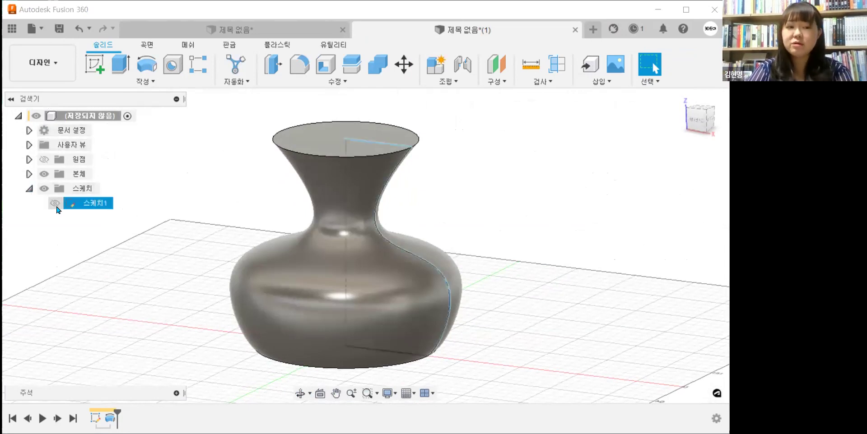
click(56, 205)
Move the shoulder spline point up and outward, then back down, directly on the solid vase.
mouse_move(124, 308)
shift+middle_down()
mouse_move(120, 285)
mouse_move(123, 296)
shift+middle_up()
drag(442, 266, 455, 244)
shift+middle_drag(561, 329, 564, 336)
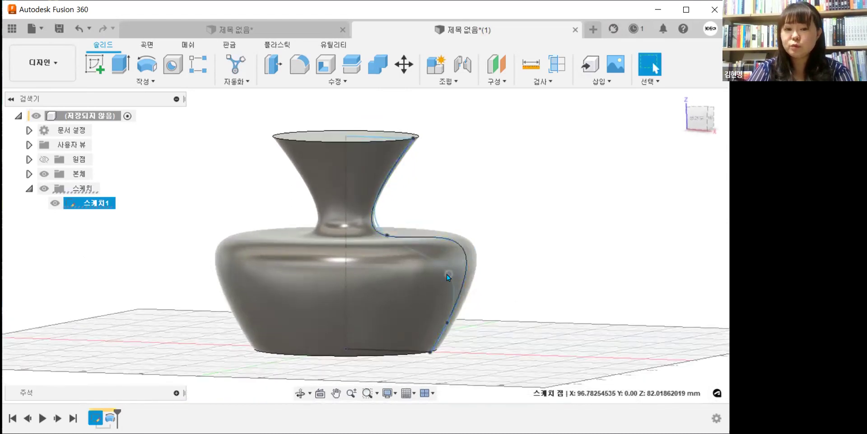
shift+middle_drag(535, 271, 518, 299)
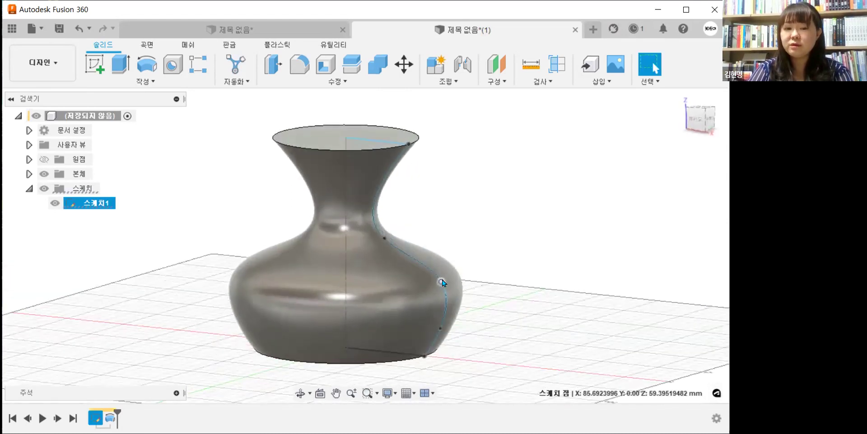
drag(441, 260, 441, 259)
Lower the profile's upper horizontal line and reshape the vase's shoulder by moving its spline point up and back down.
drag(362, 140, 363, 159)
shift+middle_drag(513, 192, 513, 185)
drag(441, 262, 443, 246)
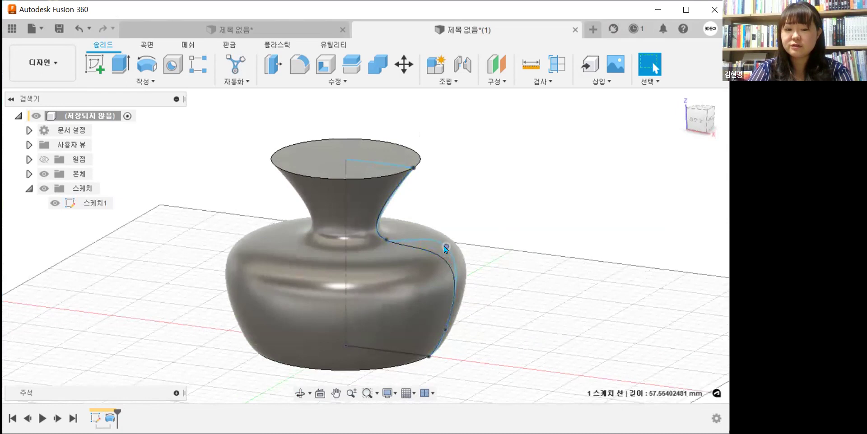
shift+middle_drag(519, 269, 506, 289)
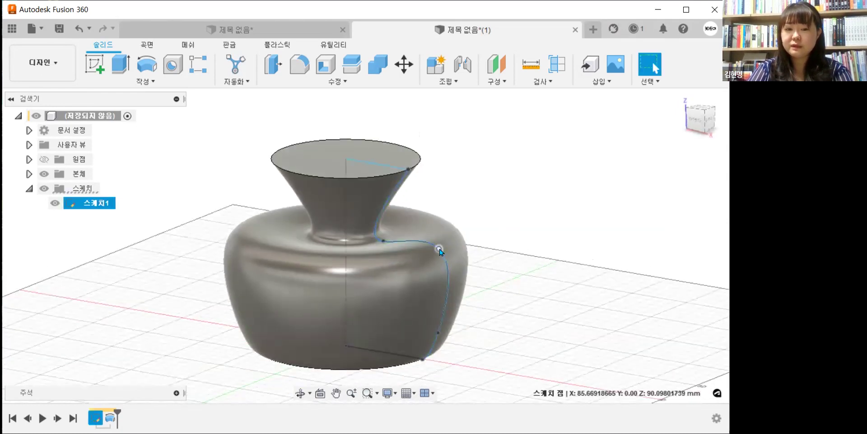
drag(432, 282, 431, 283)
Adjust the spline point at the vase's neck and move the rim point inward to narrow the mouth.
shift+middle_drag(491, 309, 503, 297)
drag(387, 235, 382, 230)
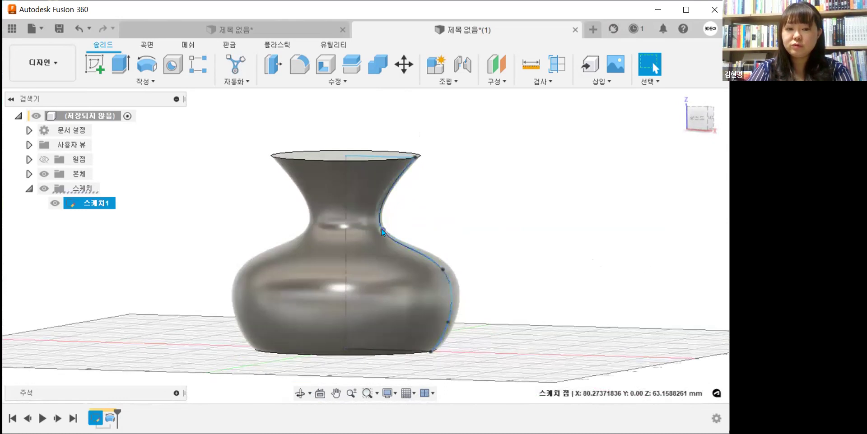
mouse_move(378, 228)
shift+middle_down()
mouse_move(442, 236)
mouse_move(441, 243)
mouse_move(427, 186)
shift+middle_up()
click(413, 173)
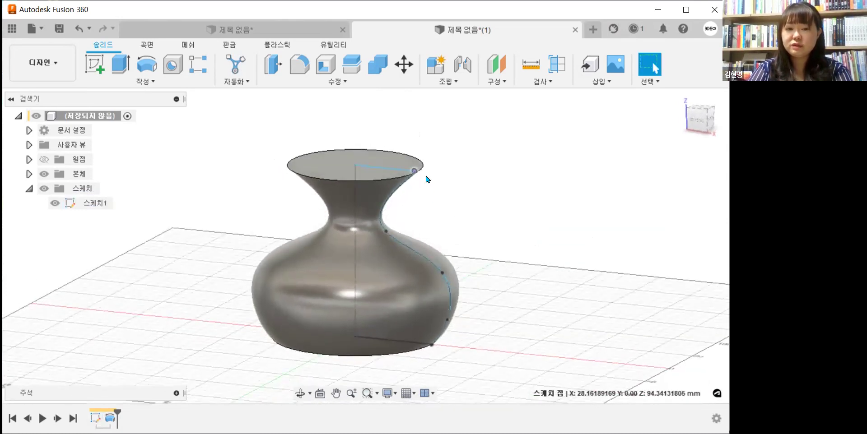
shift+middle_drag(495, 229, 505, 271)
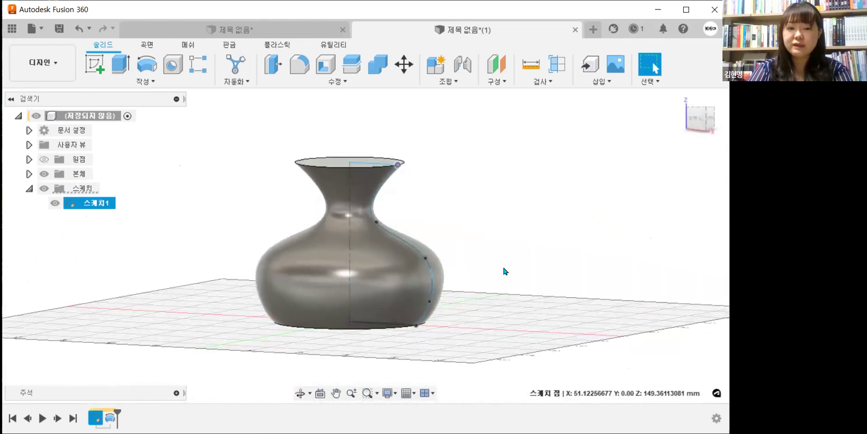
click(79, 228)
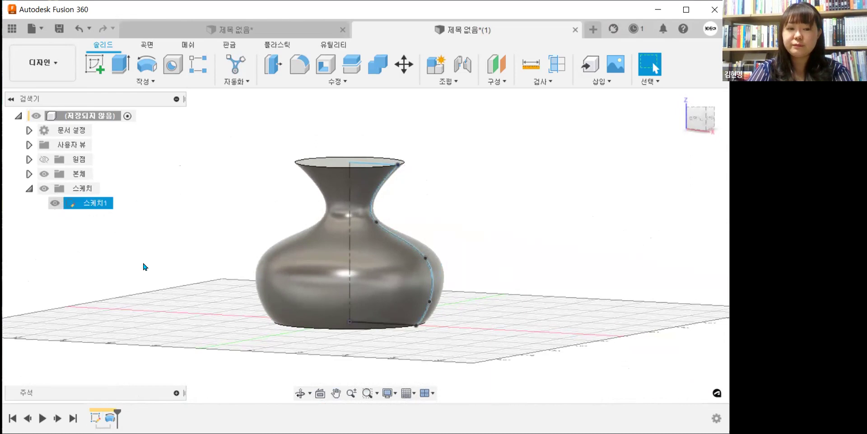
shift+middle_drag(144, 267, 136, 270)
click(53, 204)
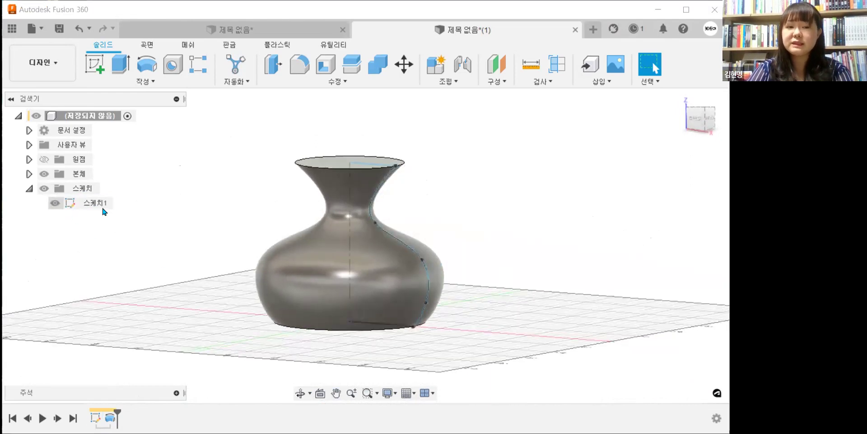
scroll(433, 280, up, 5)
scroll(407, 246, down, 5)
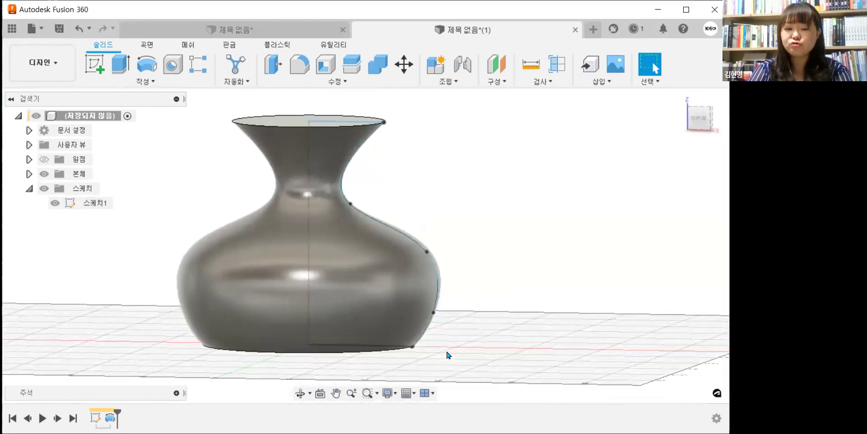
Widen the vase's base by moving the profile's lower end point outward, adjust it slightly back inward, and hide the profile sketch.
drag(418, 349, 524, 356)
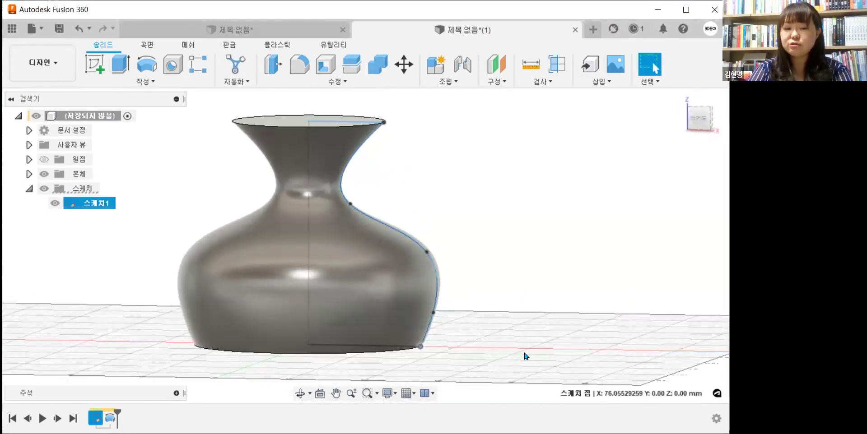
mouse_move(421, 347)
mouse_down()
mouse_move(408, 346)
mouse_move(418, 347)
mouse_up()
click(507, 329)
mouse_move(507, 325)
shift+middle_down()
mouse_move(472, 333)
mouse_move(492, 345)
mouse_move(522, 331)
shift+middle_up()
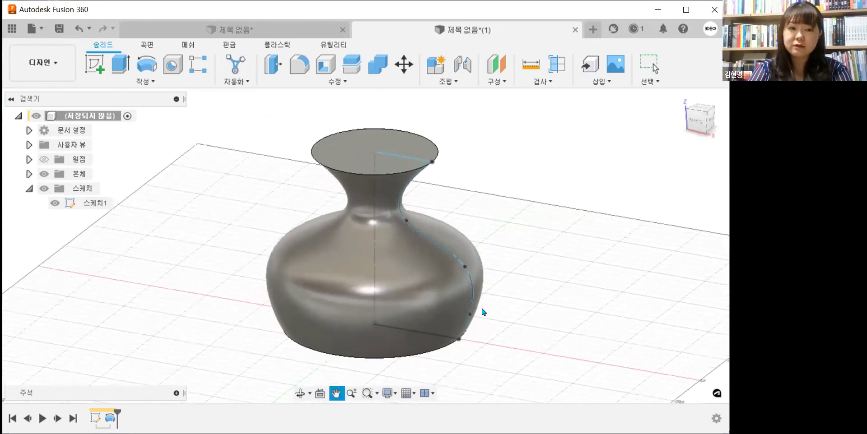
click(58, 202)
click(56, 203)
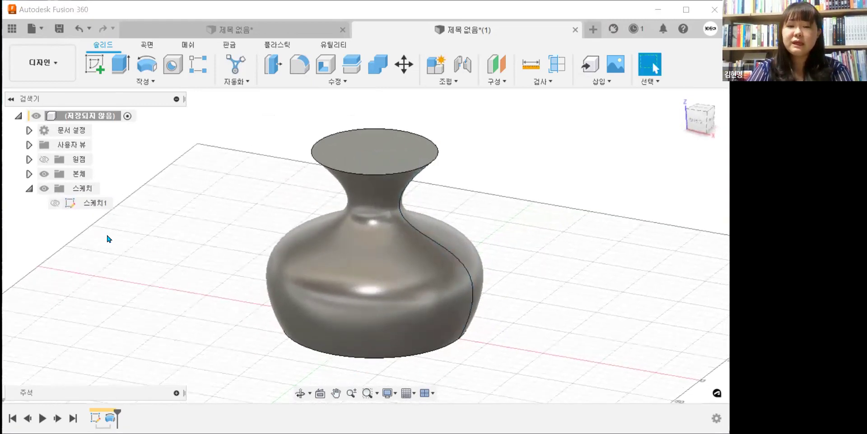
Shell the vase through its top face with an inside thickness of 2 mm.
shift+middle_drag(581, 242, 578, 281)
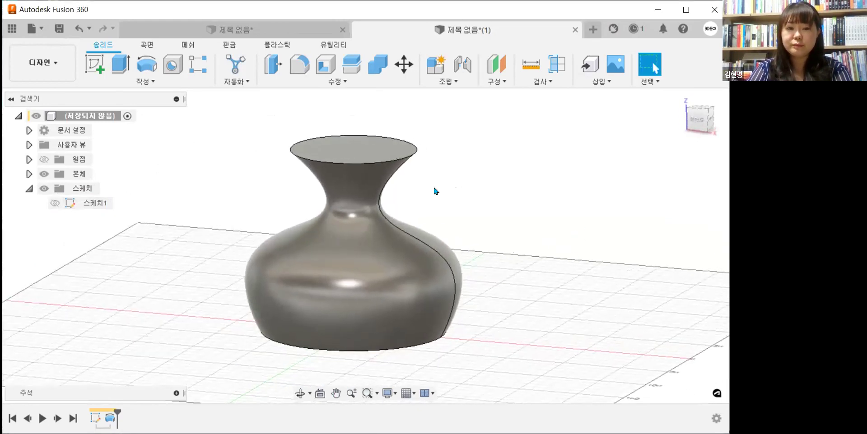
click(322, 71)
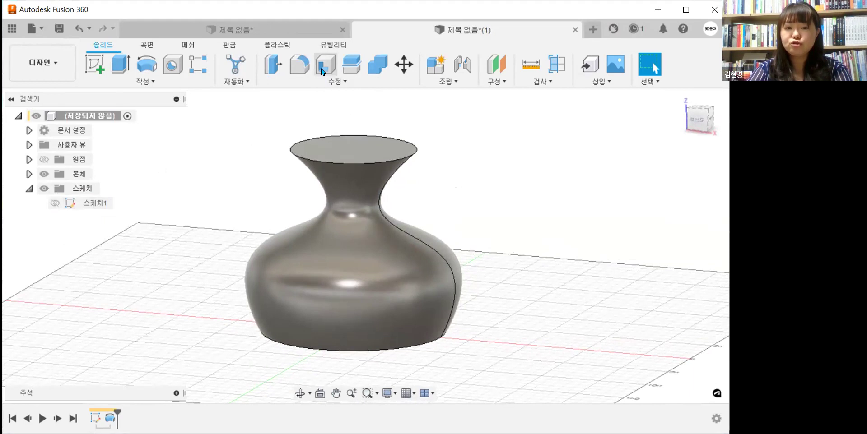
click(348, 148)
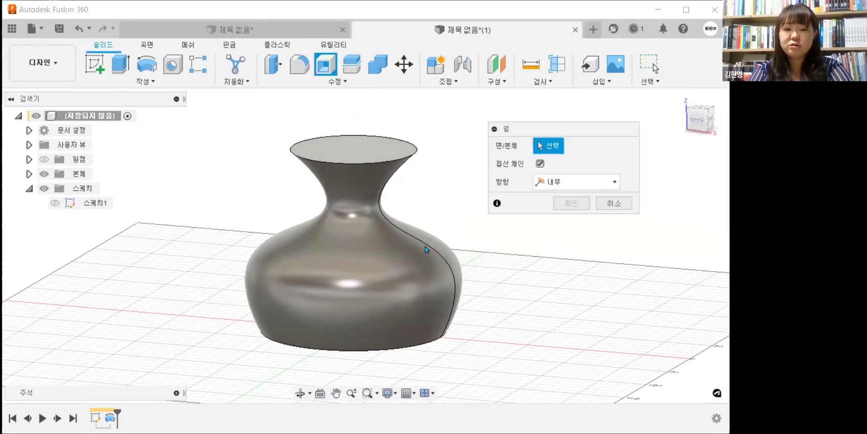
text(2)
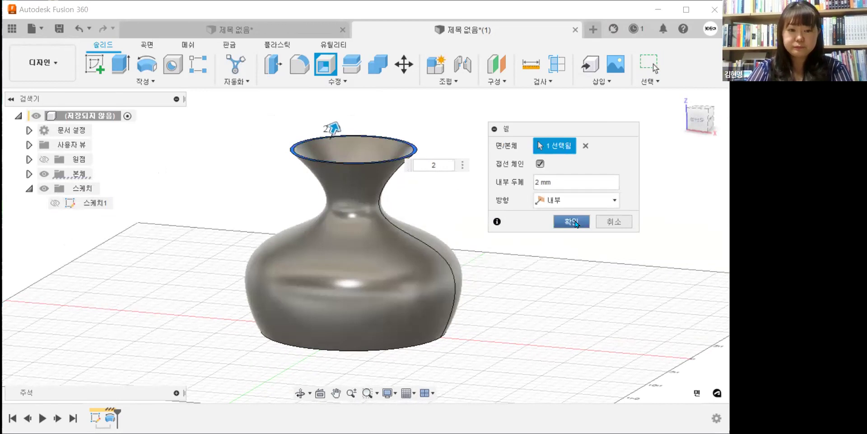
click(571, 221)
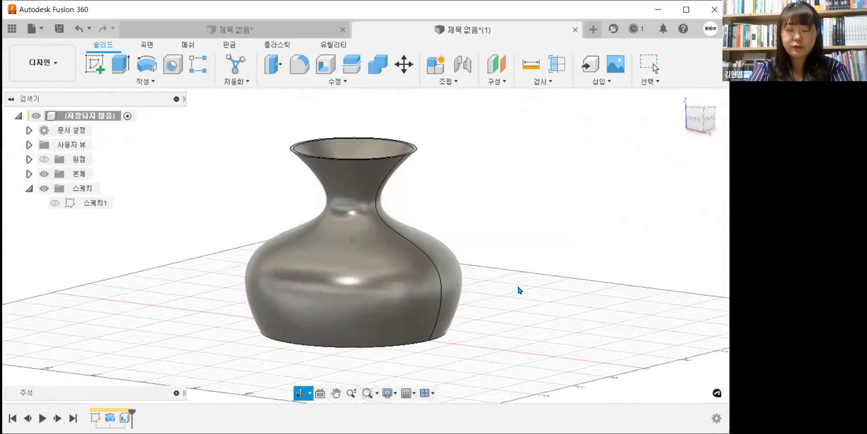
Apply the smooth green glass appearance, 유리(녹색), to the vase body.
scroll(359, 140, up, 2)
scroll(358, 138, down, 2)
middle_drag(358, 137, 242, 140)
click(338, 81)
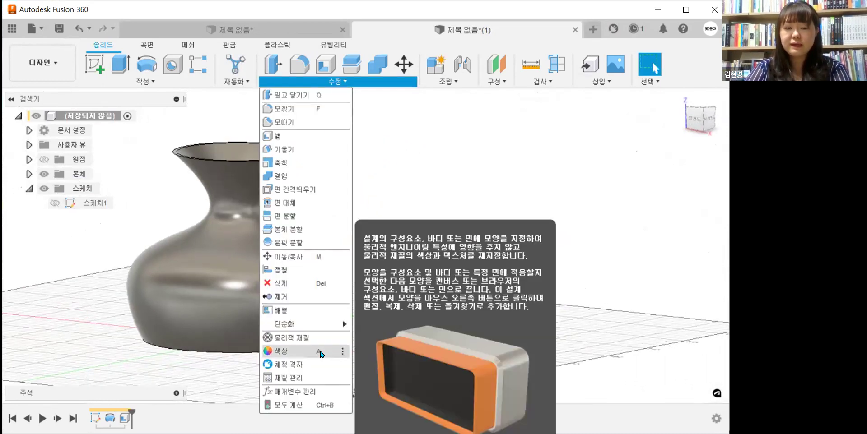
click(321, 354)
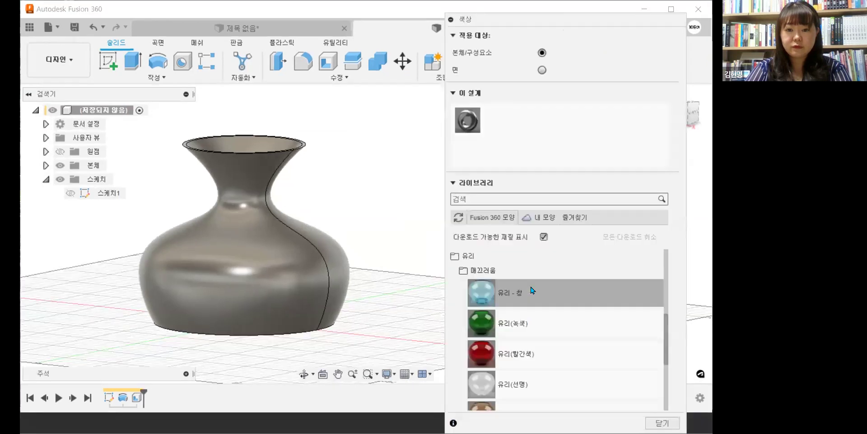
drag(524, 318, 314, 286)
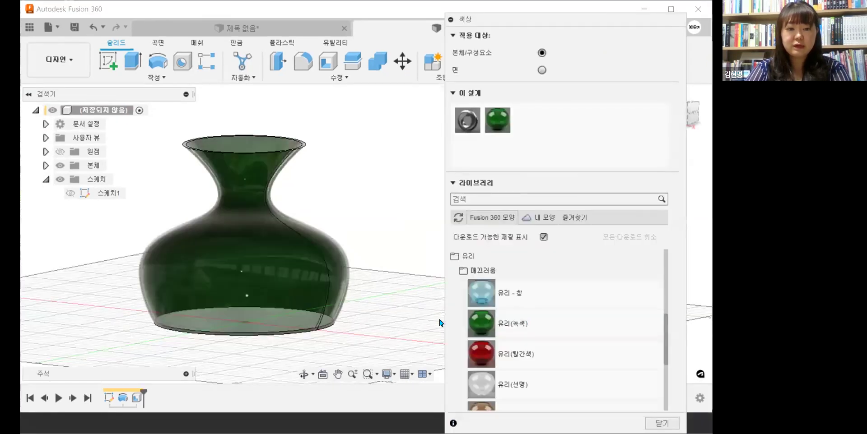
click(662, 423)
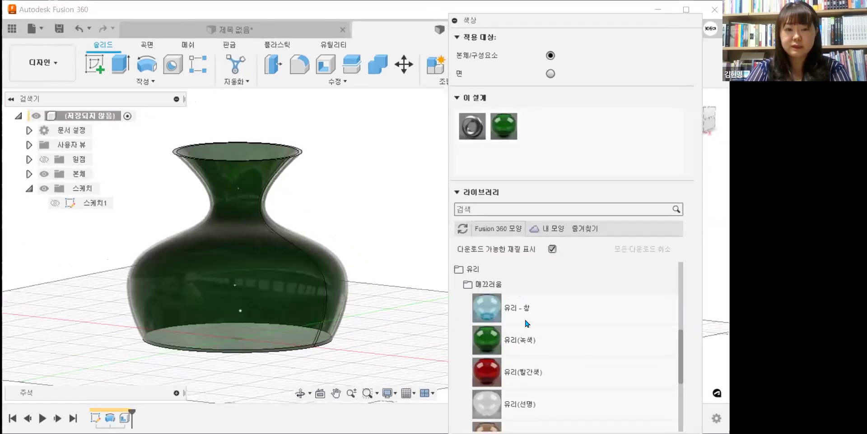
Fillet the two circular edges at the vase's bottom with a 1 mm radius.
shift+middle_drag(360, 184, 472, 305)
shift+middle_drag(528, 270, 524, 296)
scroll(457, 350, up, 3)
scroll(457, 350, up, 1)
middle_drag(457, 350, 499, 336)
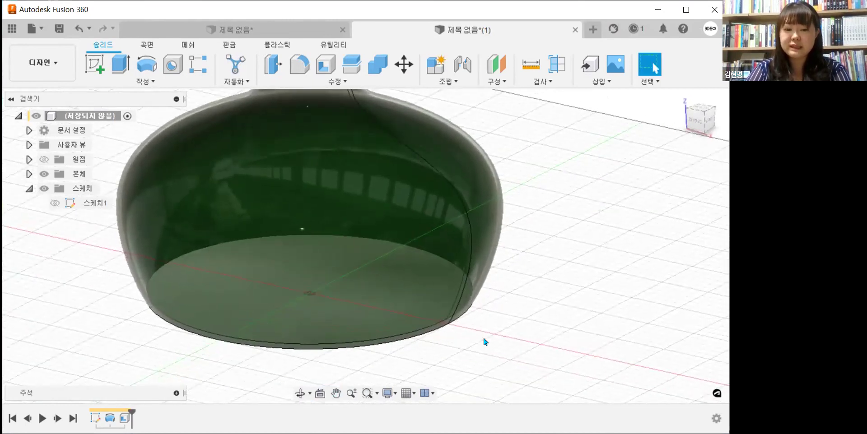
key(f)
click(453, 322)
click(451, 319)
text(1)
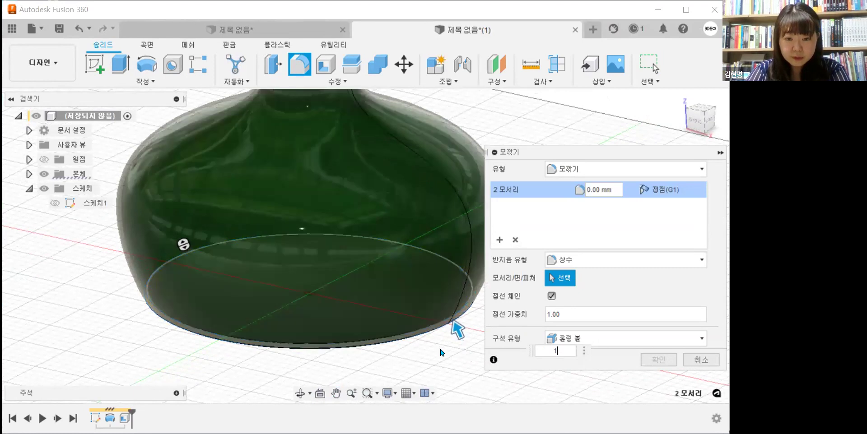
shift+middle_drag(431, 335, 487, 397)
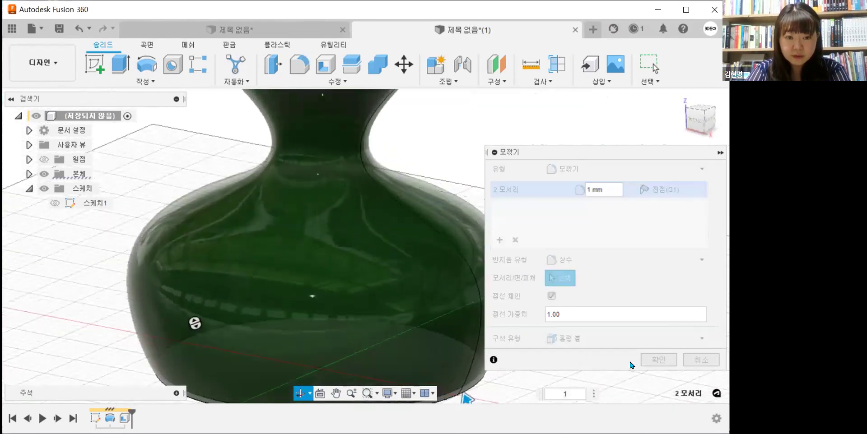
key(Return)
Apply the smooth clear glass appearance, 유리(선명), to the vase body.
scroll(517, 285, down, 2)
middle_drag(491, 309, 437, 381)
scroll(414, 166, up, 2)
shift+middle_drag(410, 158, 434, 202)
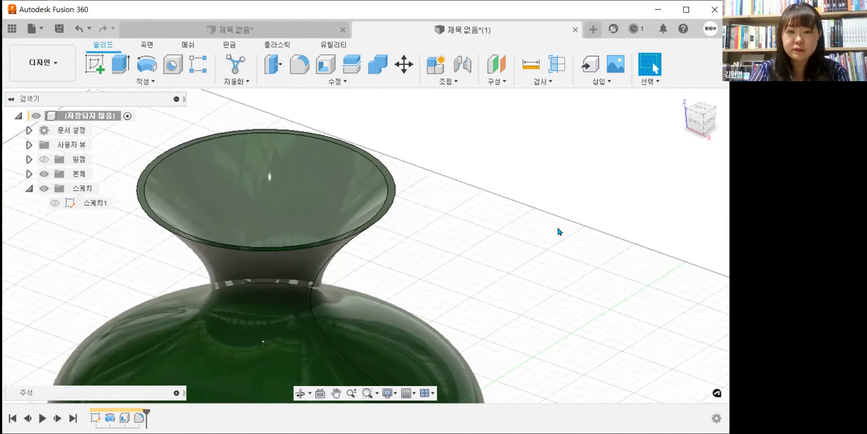
key(a)
drag(521, 404, 338, 231)
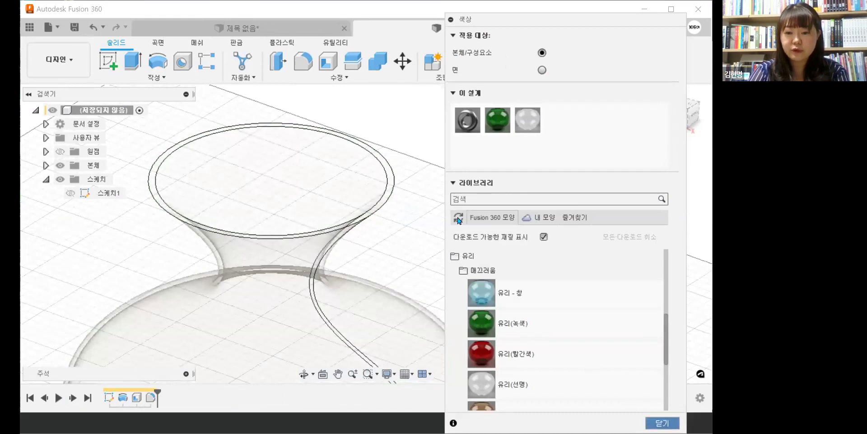
click(666, 422)
Fillet the inner and outer edges of the vase's mouth rim with a 0.5 mm radius.
middle_drag(455, 155, 459, 183)
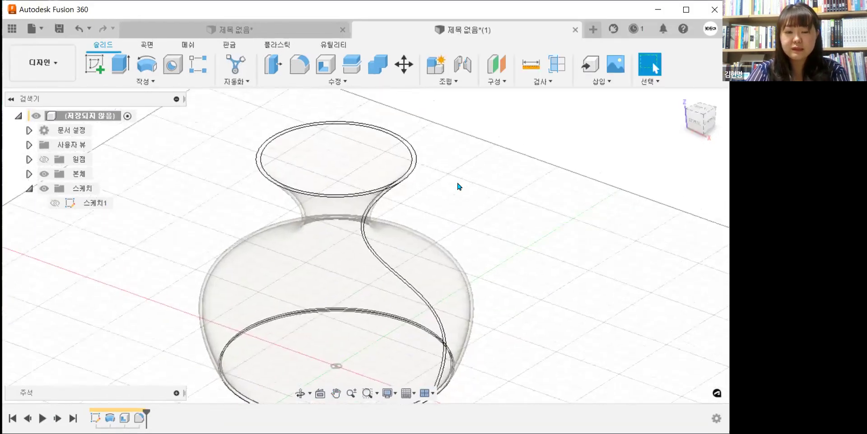
key(f)
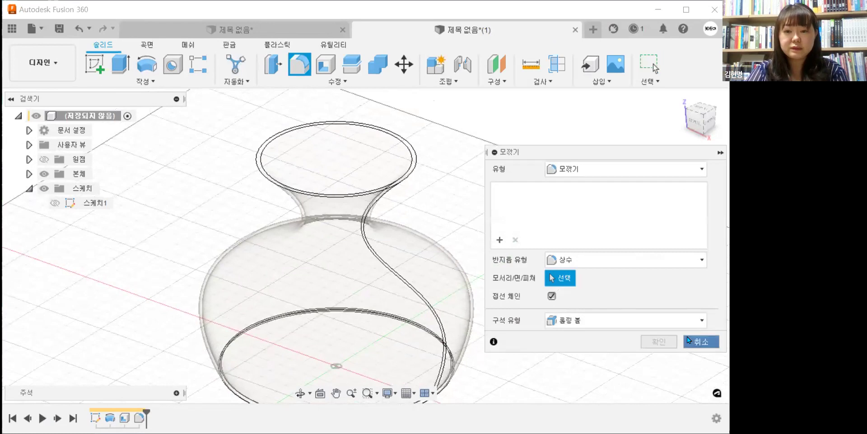
click(687, 338)
click(333, 83)
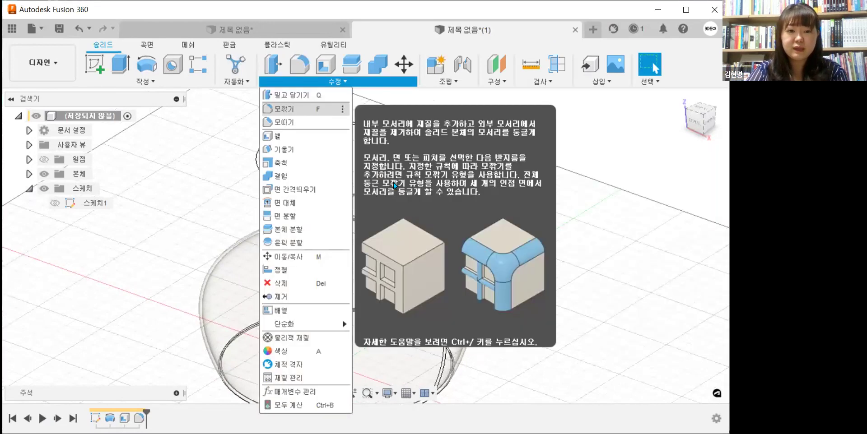
click(403, 169)
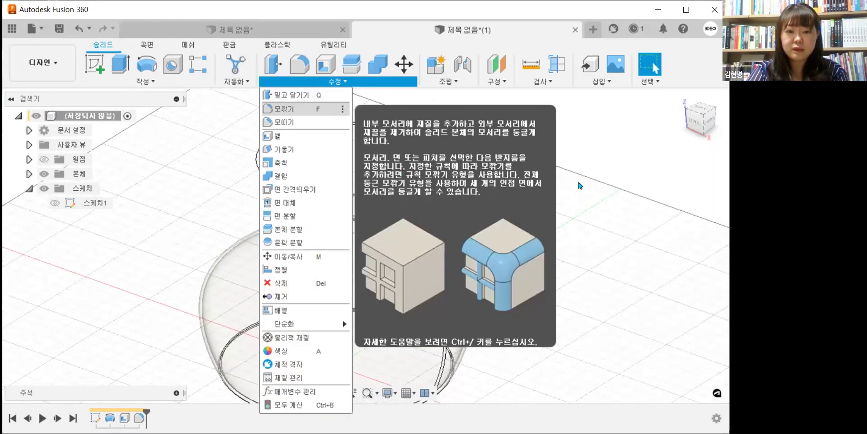
text(0.5)
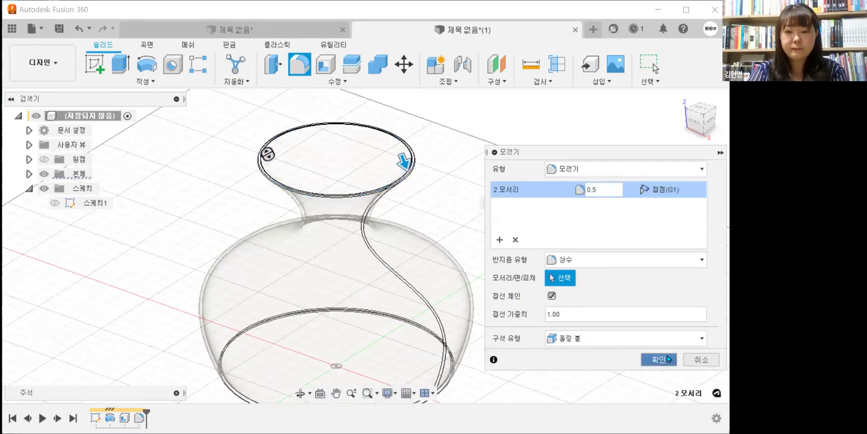
key(Return)
shift+middle_drag(551, 319, 545, 337)
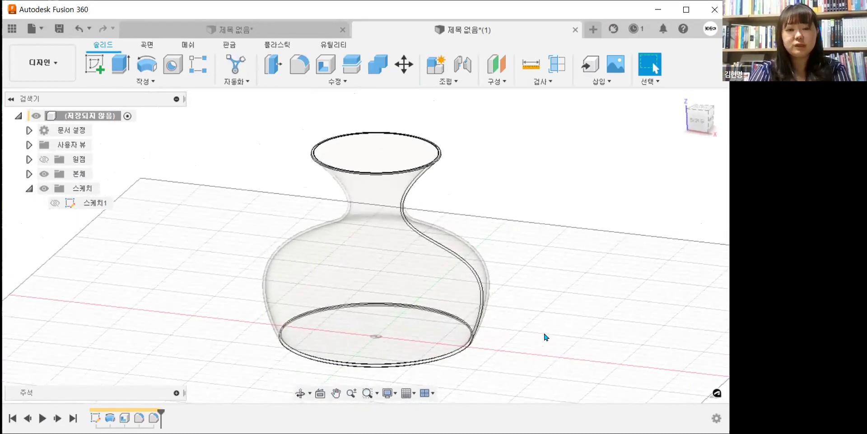
click(160, 86)
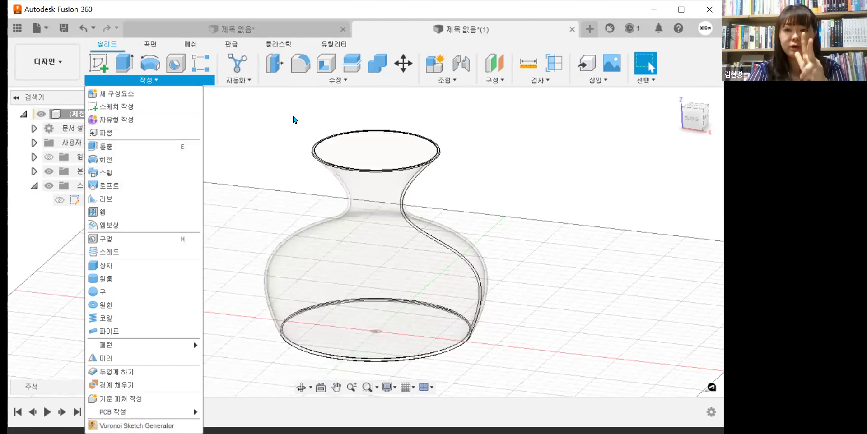
click(293, 120)
mouse_move(296, 156)
middle_down()
mouse_move(294, 180)
mouse_move(300, 149)
mouse_move(310, 153)
middle_up()
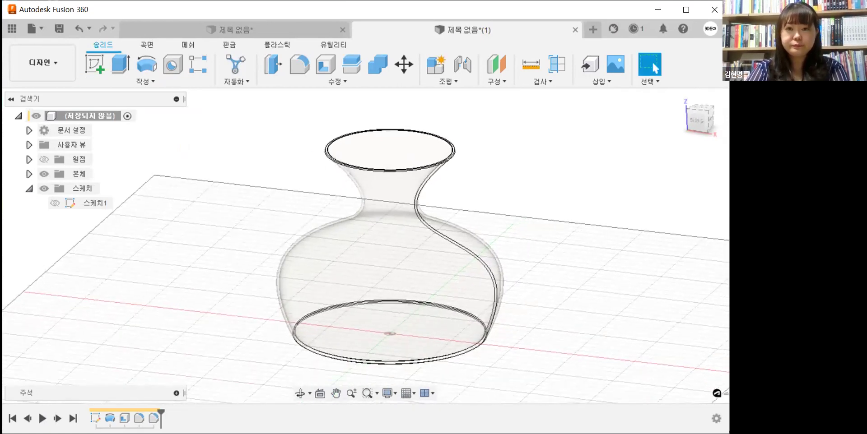